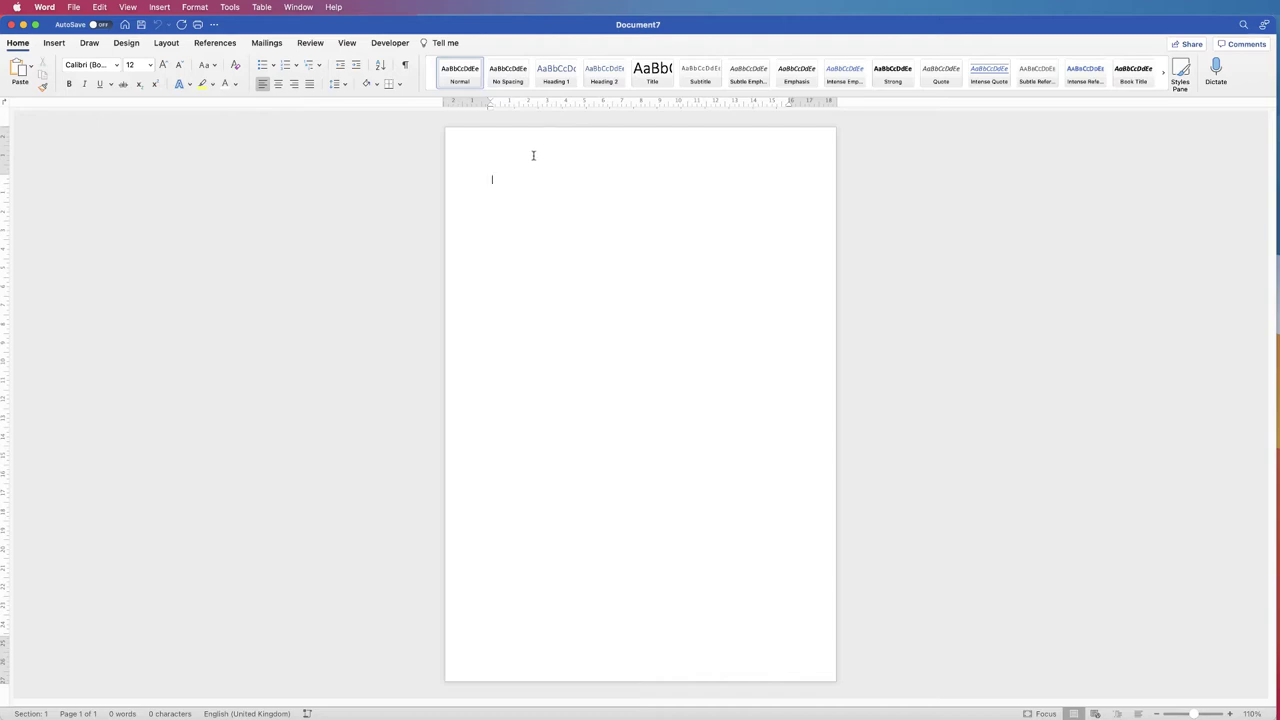
Draw an oval about 6.68 cm high and 17.78 cm wide across the upper part of the page
click(58, 45)
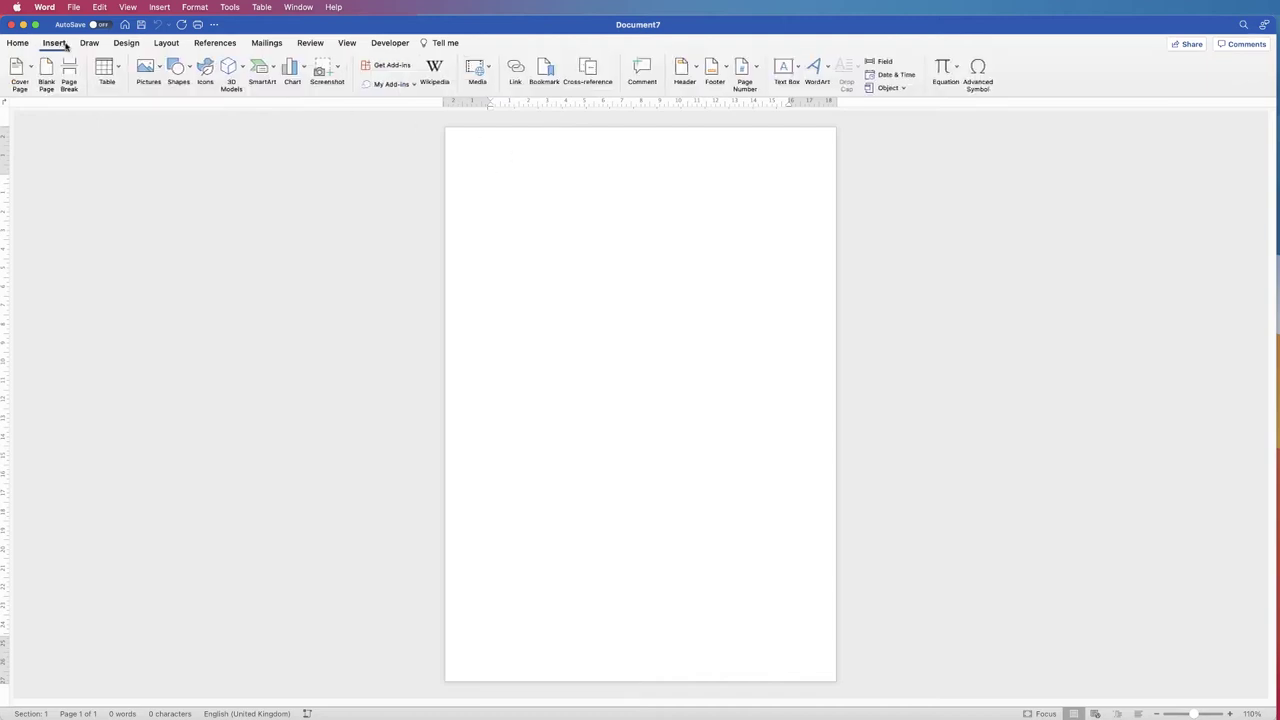
click(189, 72)
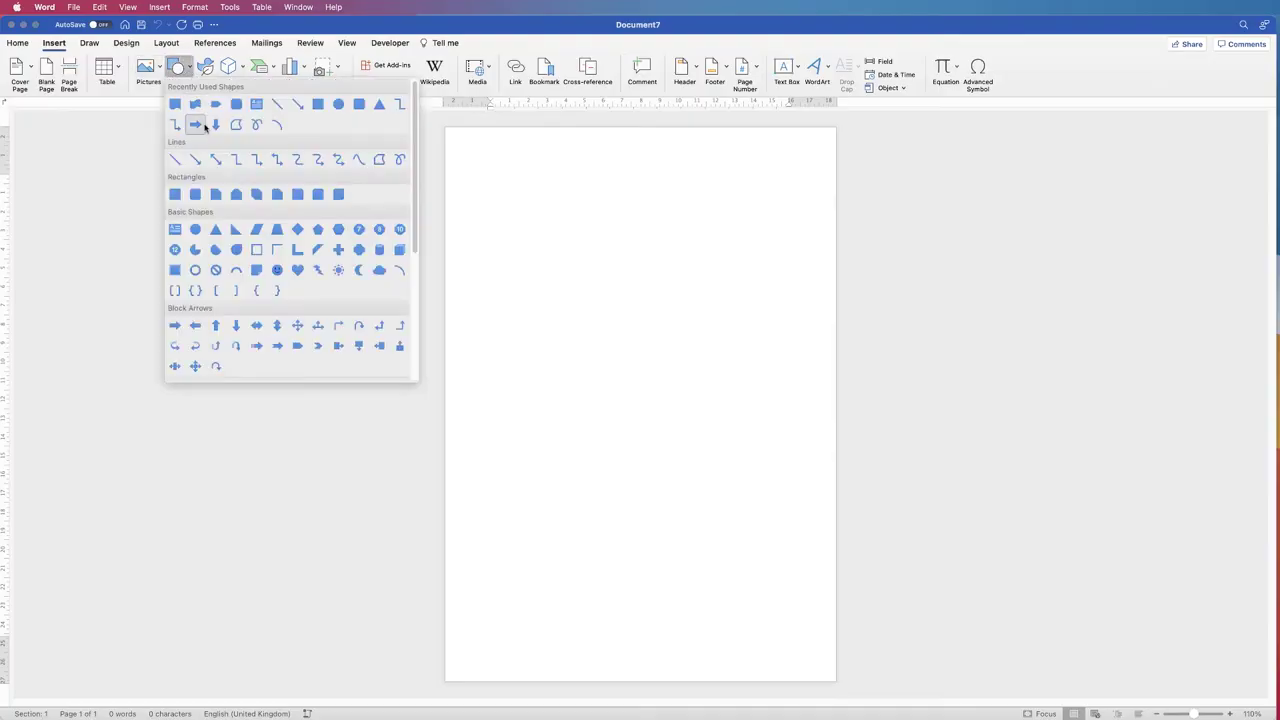
click(195, 231)
drag(491, 157, 751, 283)
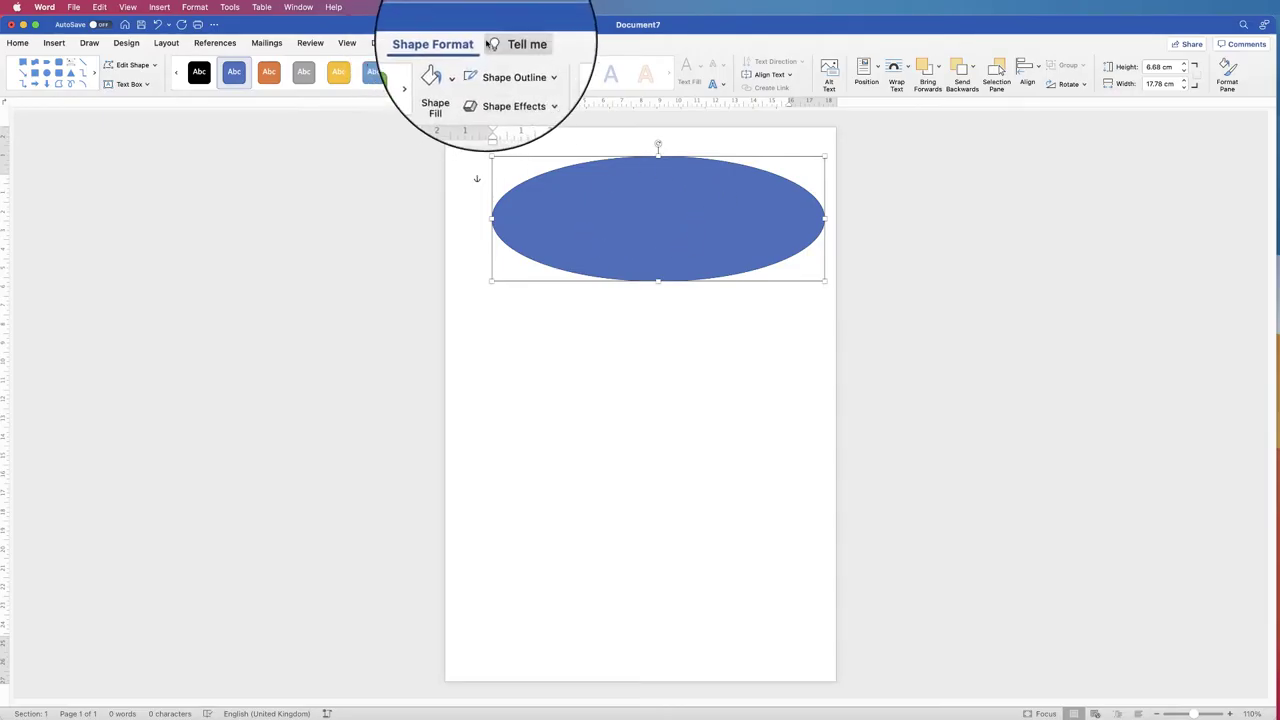
Show the oval's fill and line formatting settings and set its outline to No line
click(1227, 75)
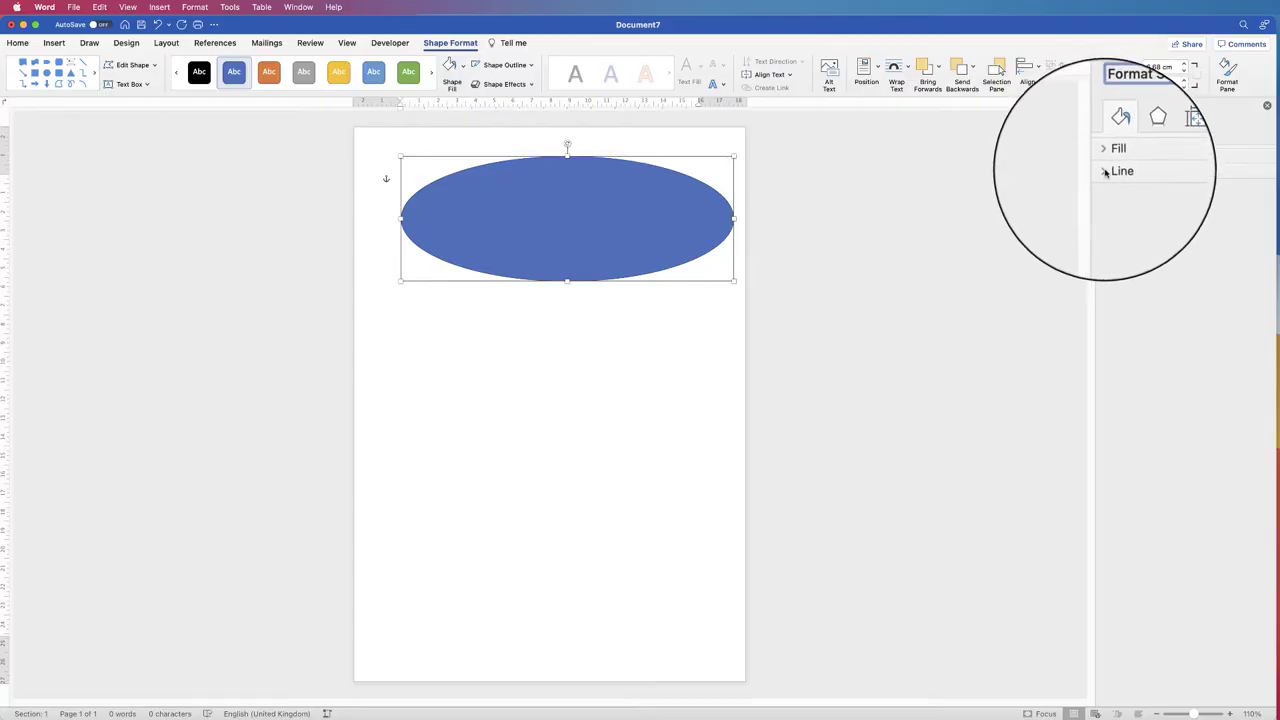
click(1106, 157)
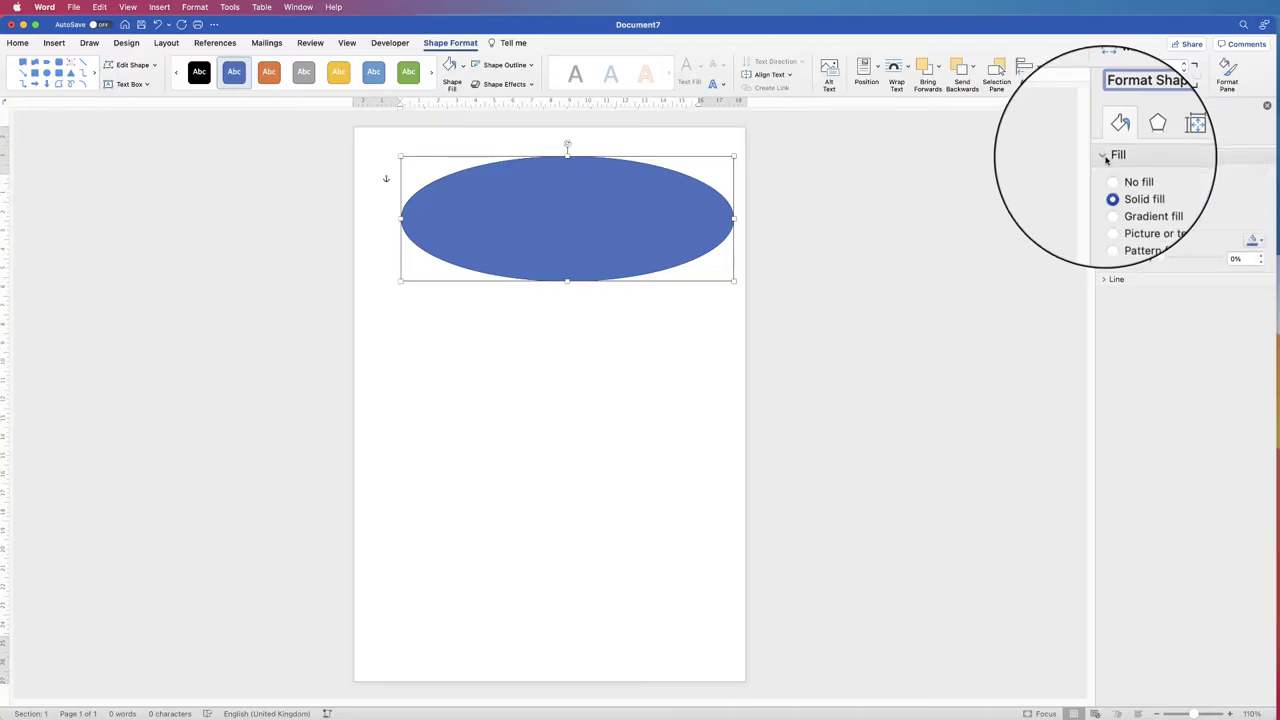
click(1105, 281)
click(1110, 298)
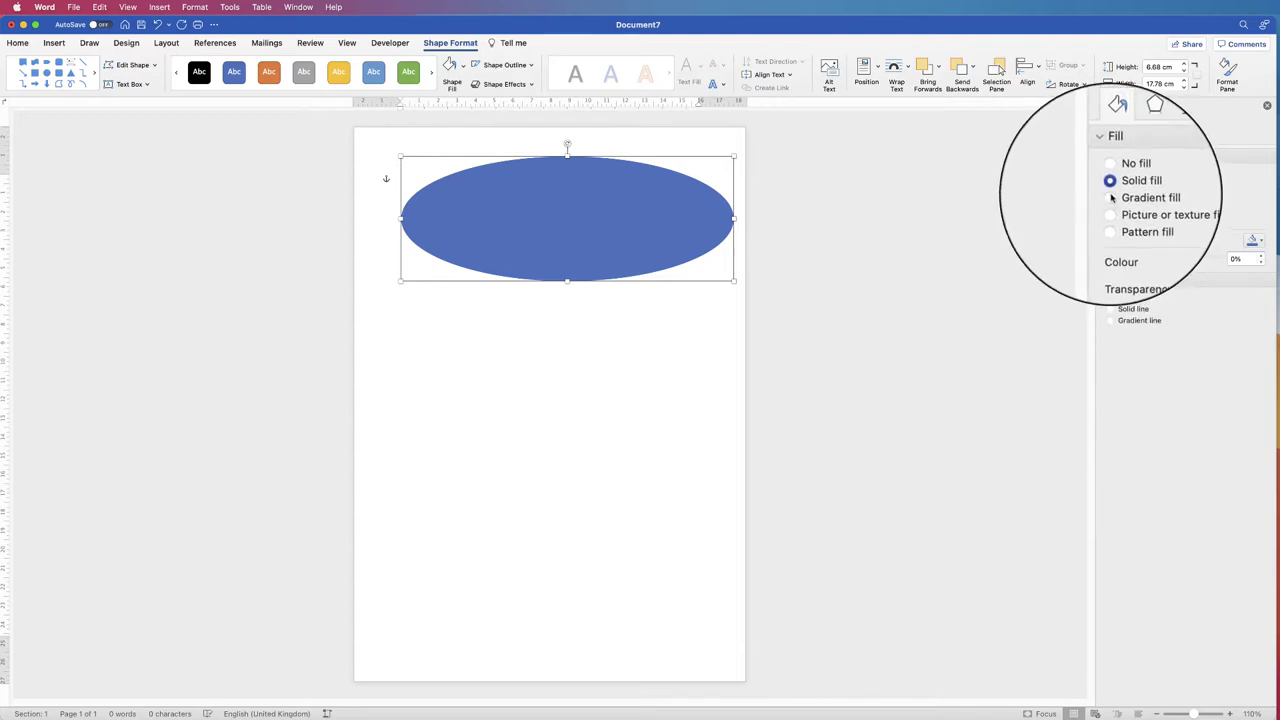
Give the oval a gradient fill and place its teal green and lime green stops at opposite ends of the gradient
click(1111, 198)
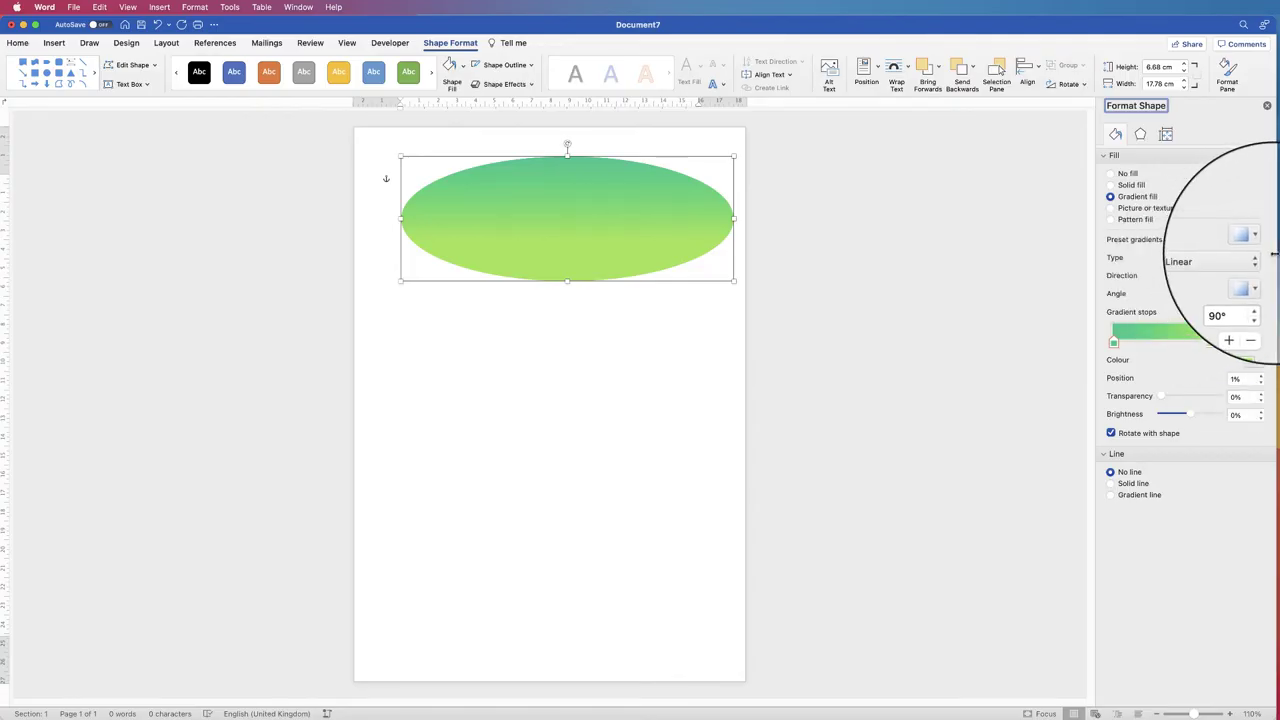
drag(1267, 258, 1219, 300)
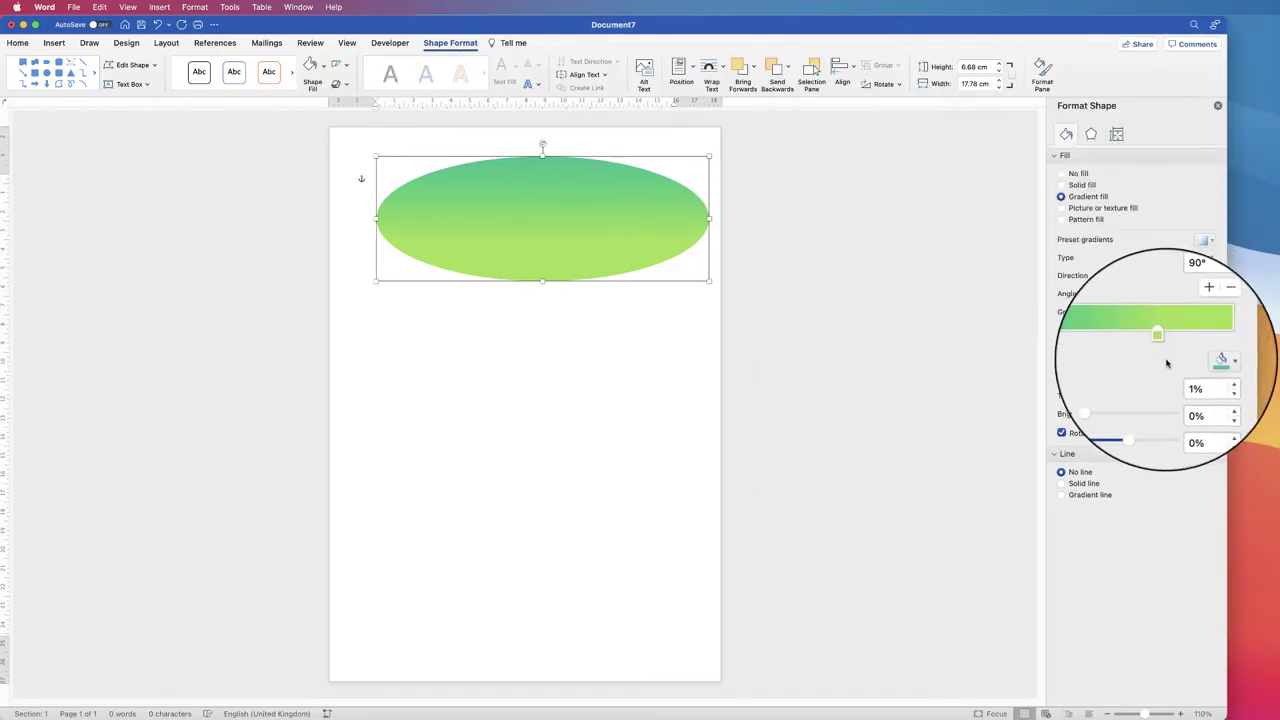
drag(1169, 343, 1205, 343)
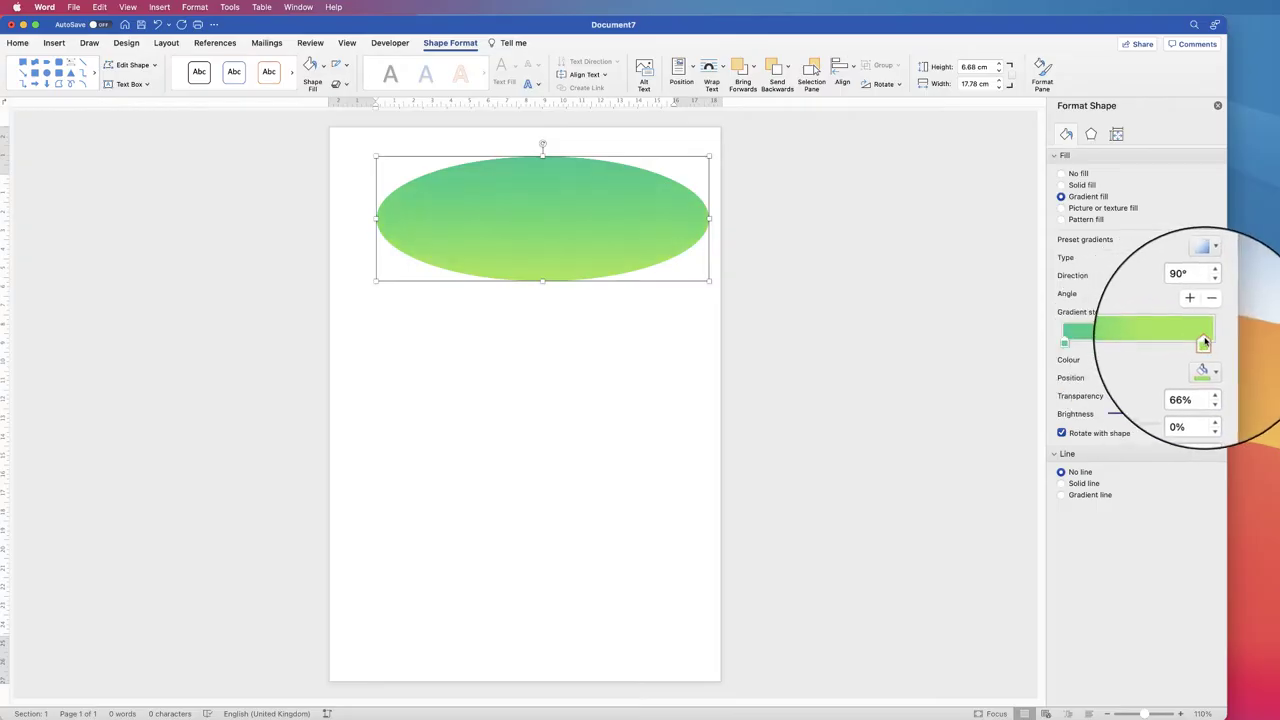
click(1064, 343)
click(1063, 343)
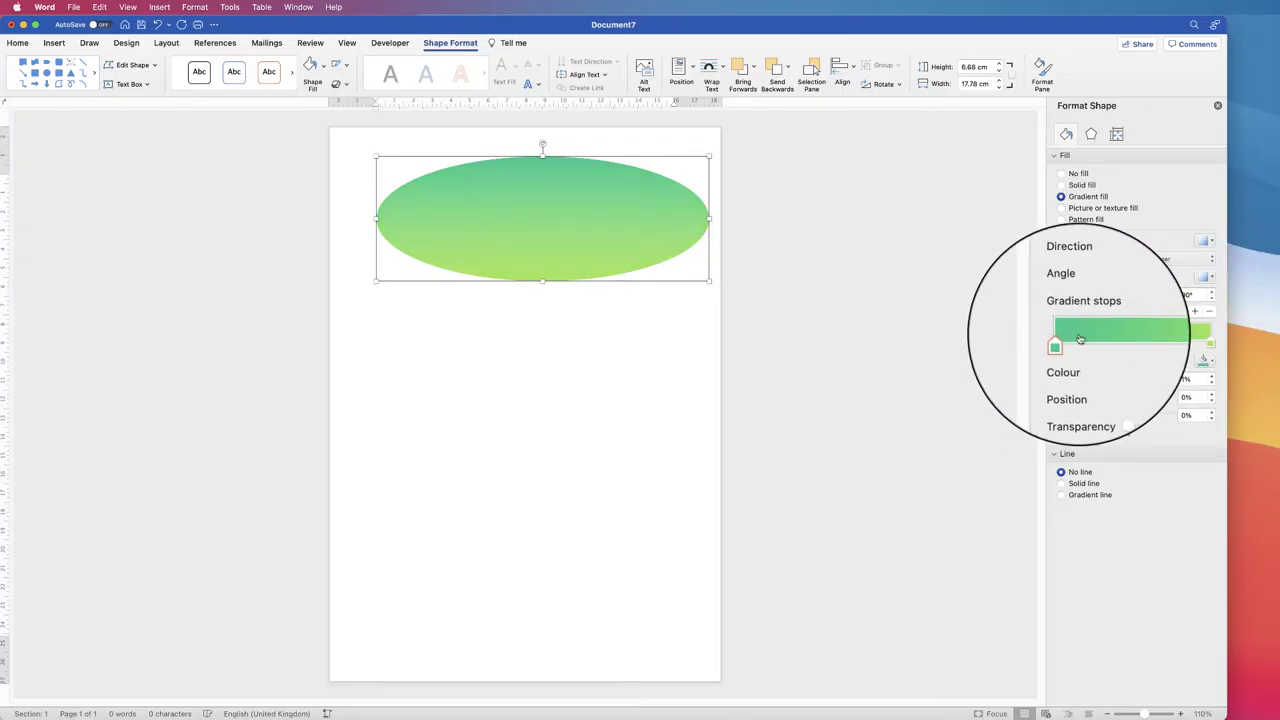
Try adding an extra gradient stop in the middle of the gradient and remove it again
click(1195, 313)
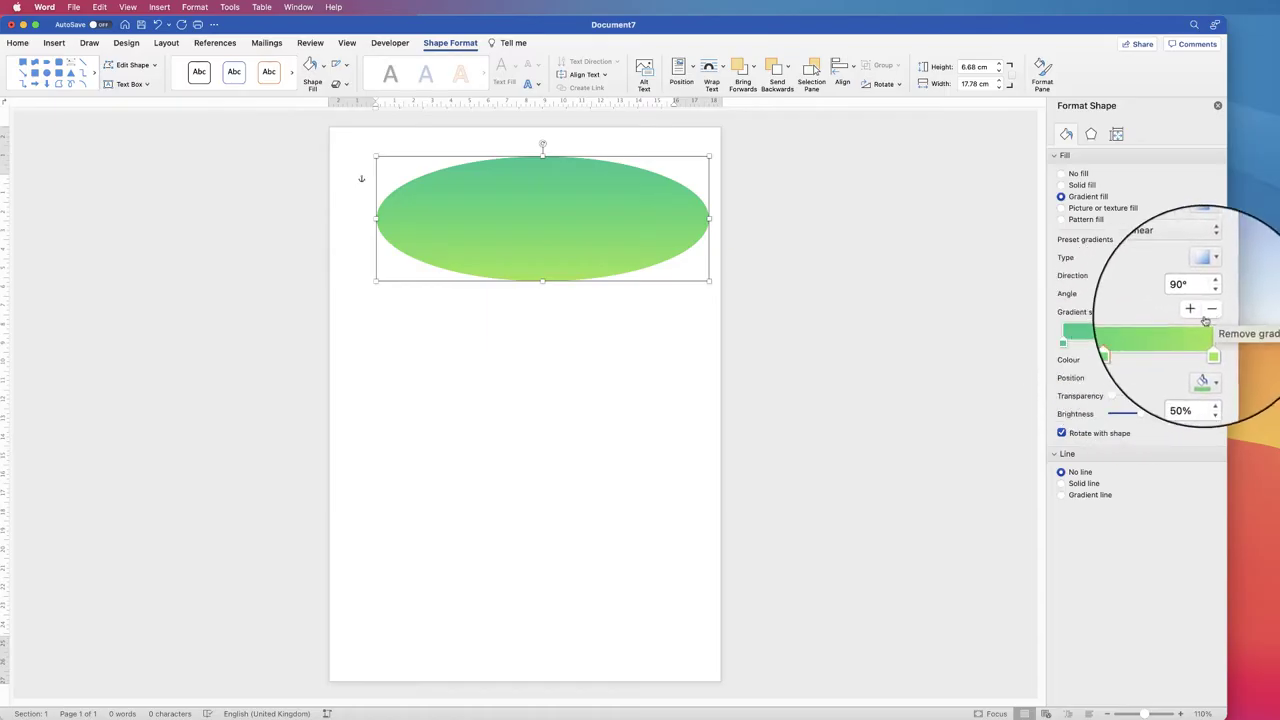
click(1209, 313)
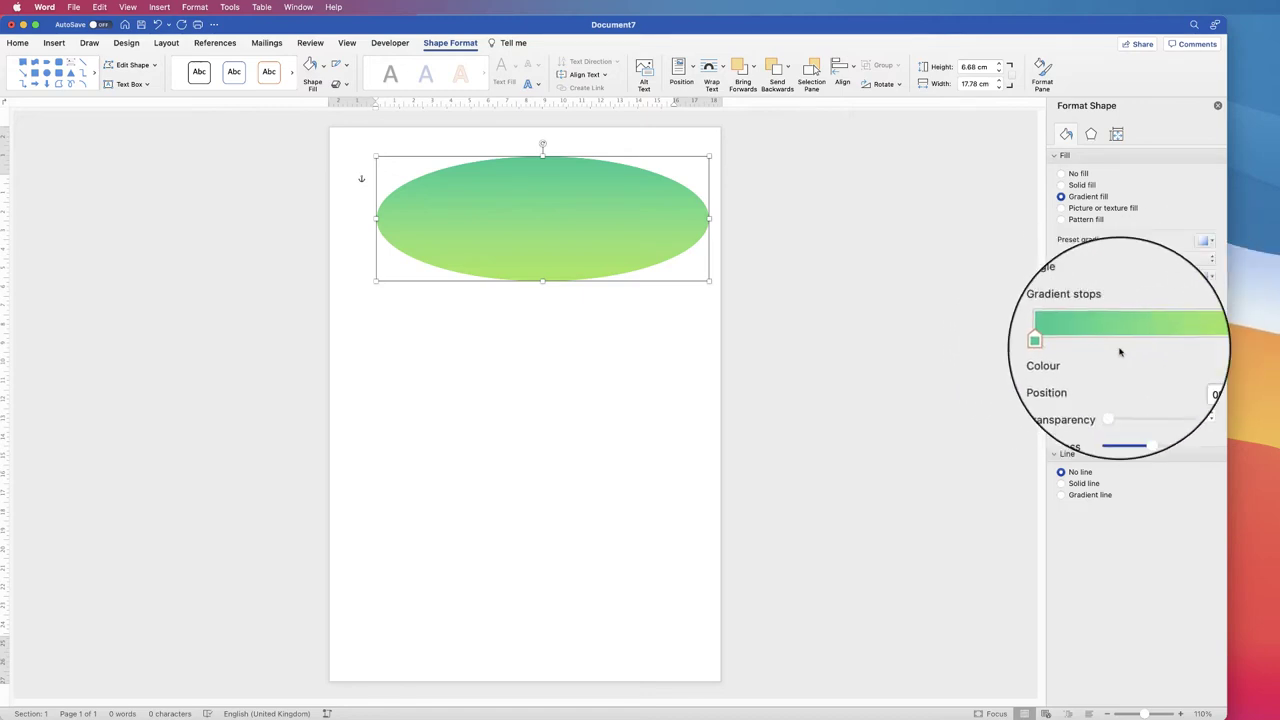
Try red, lime green and another recent green on the first gradient stop, ending back on teal green
click(1212, 362)
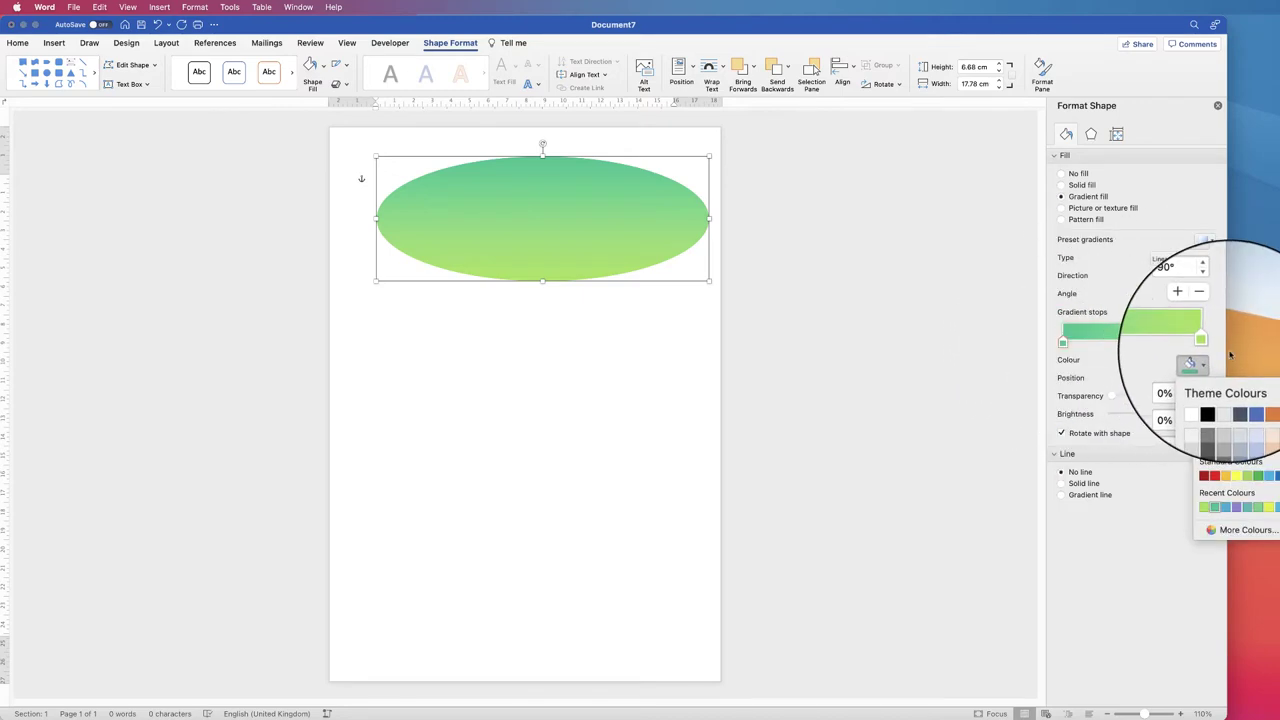
click(1216, 478)
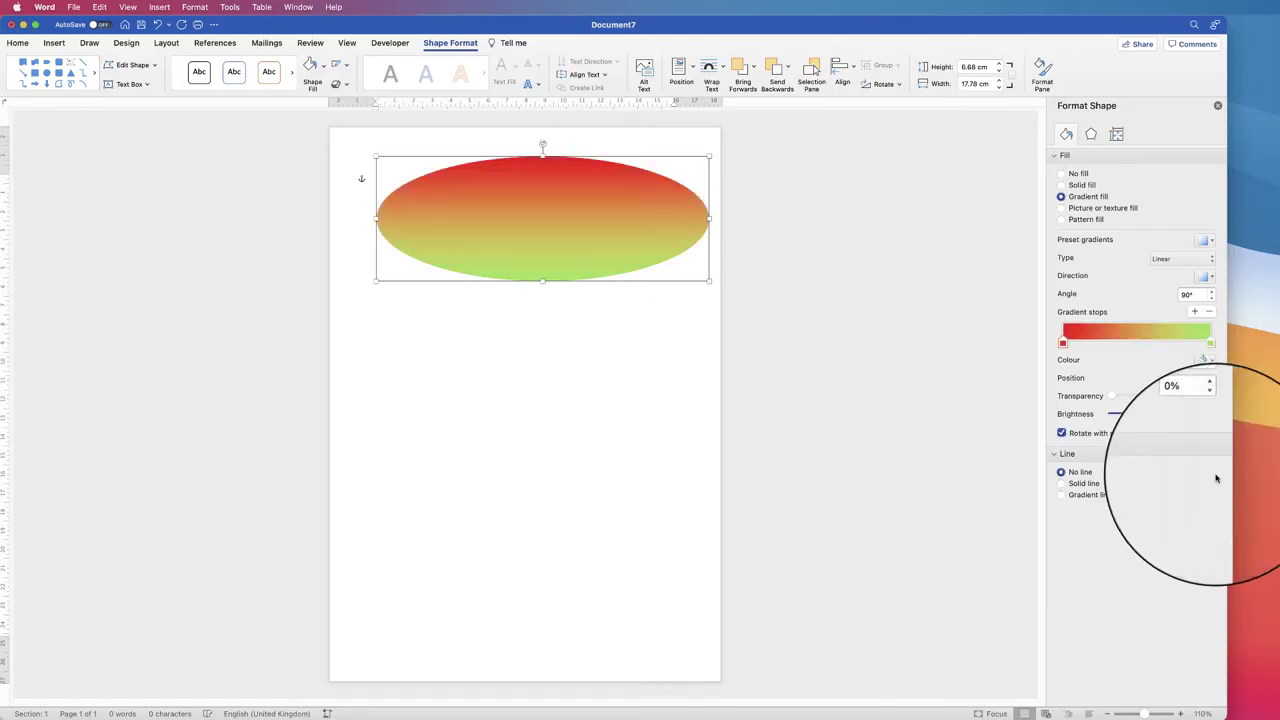
mouse_move(1063, 343)
mouse_down()
mouse_move(1131, 343)
mouse_move(1063, 343)
mouse_up()
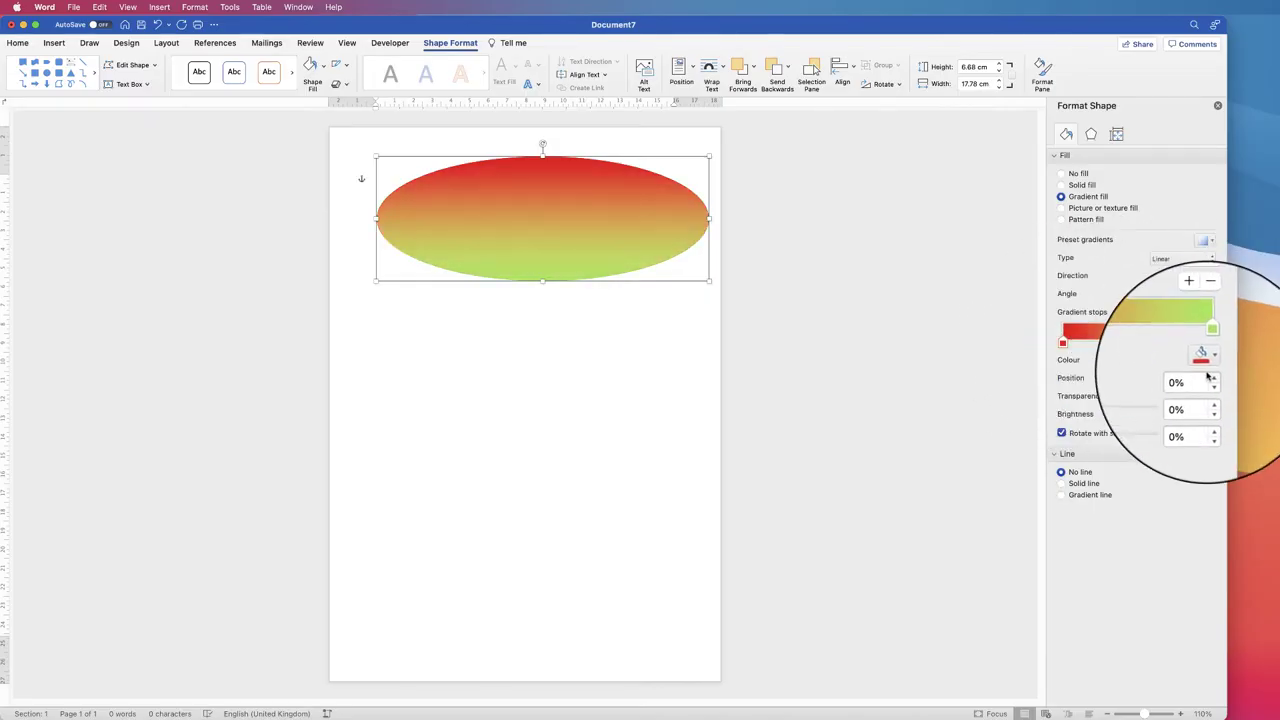
click(1211, 361)
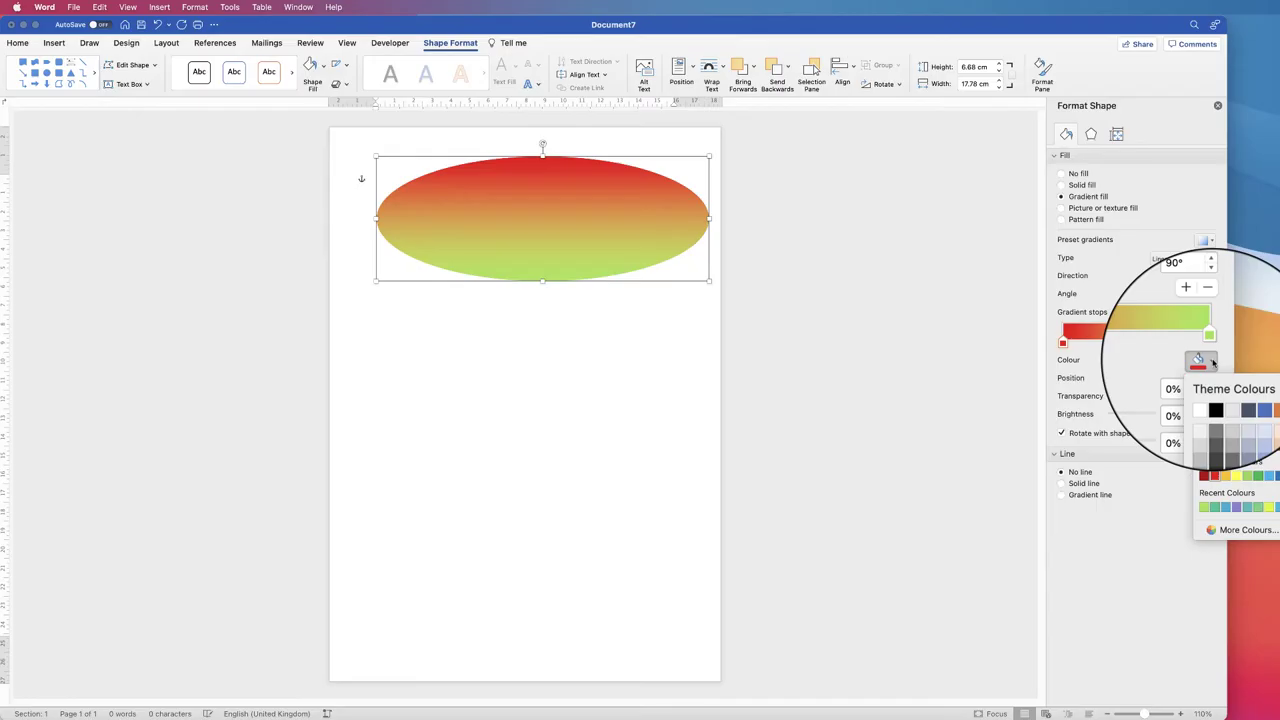
click(1207, 504)
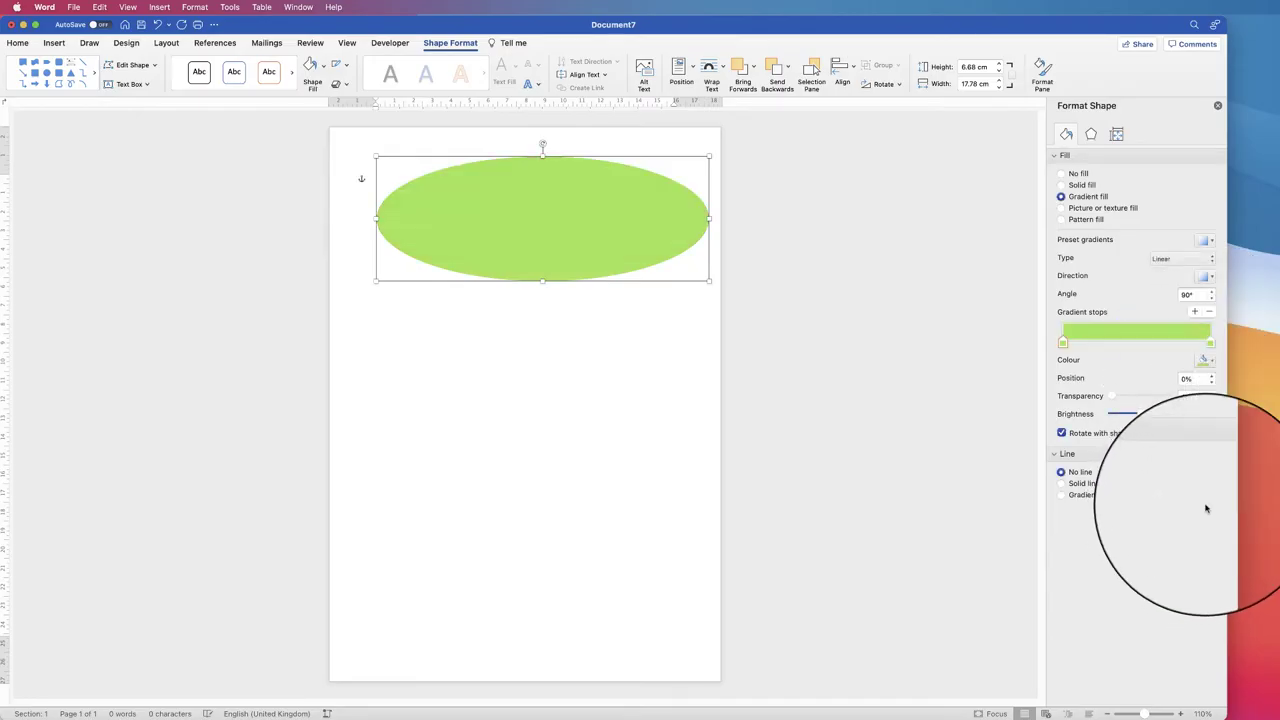
click(1207, 360)
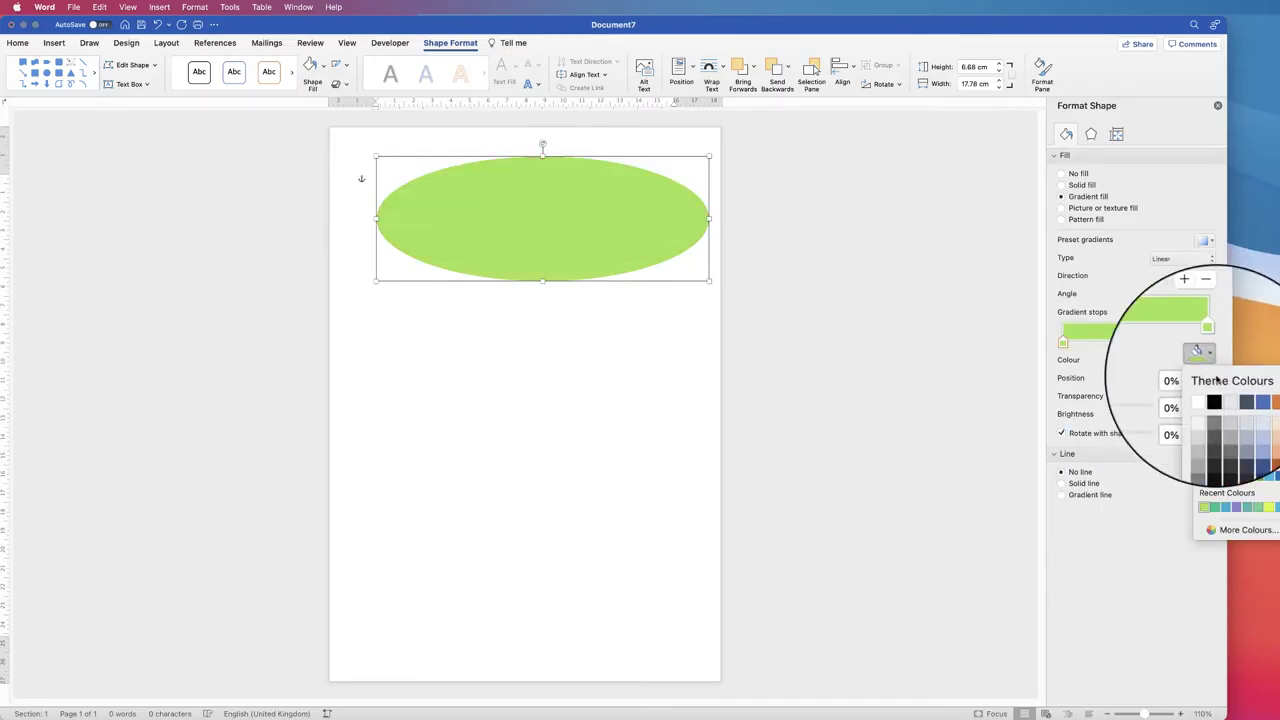
click(1257, 509)
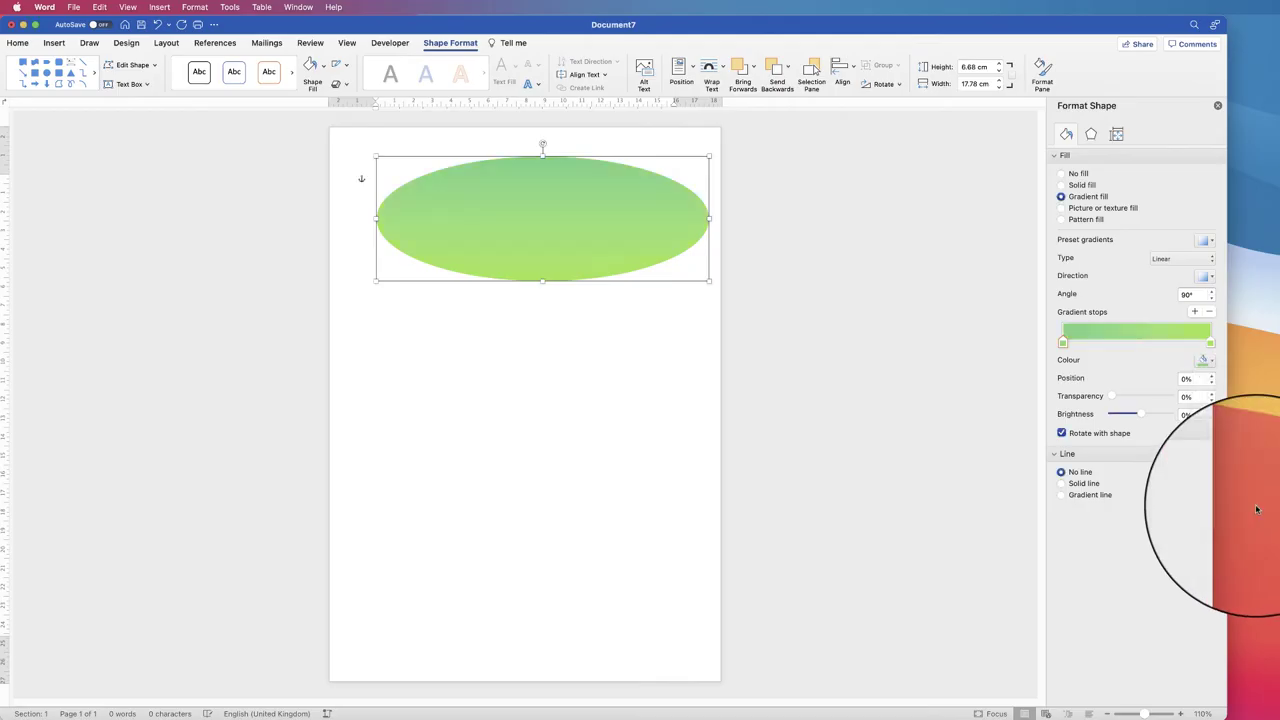
click(1213, 361)
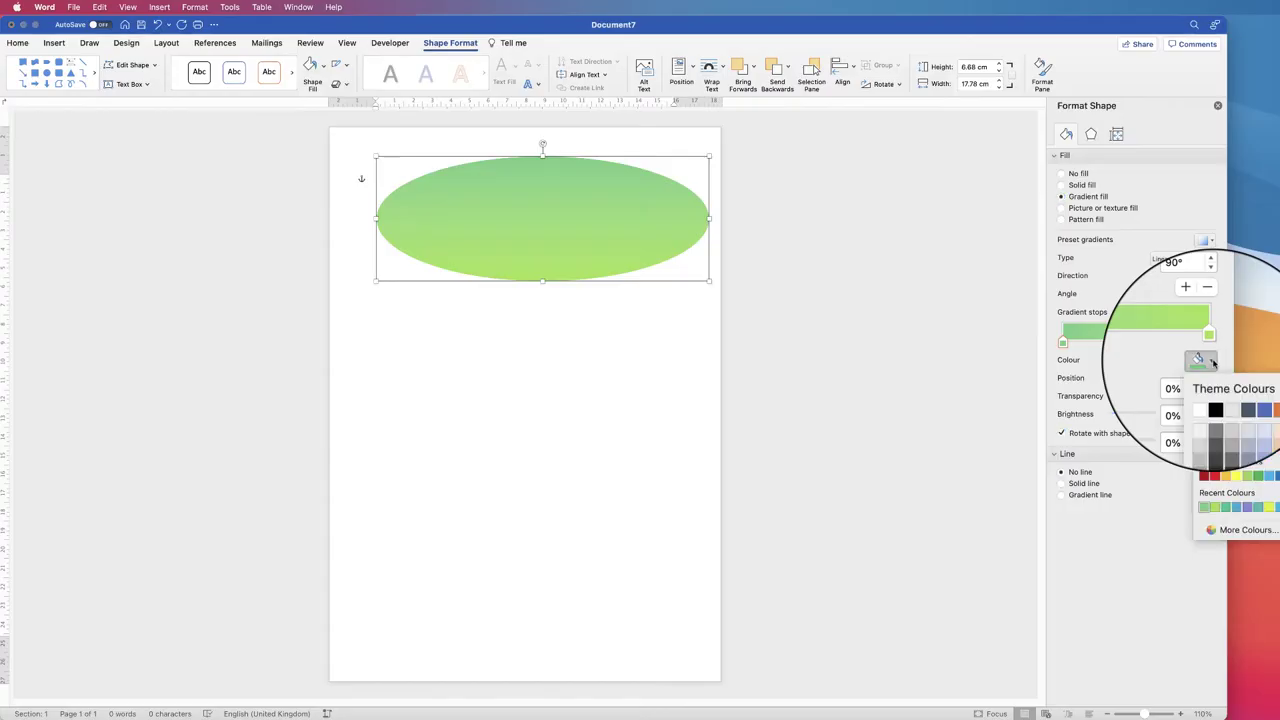
click(1229, 508)
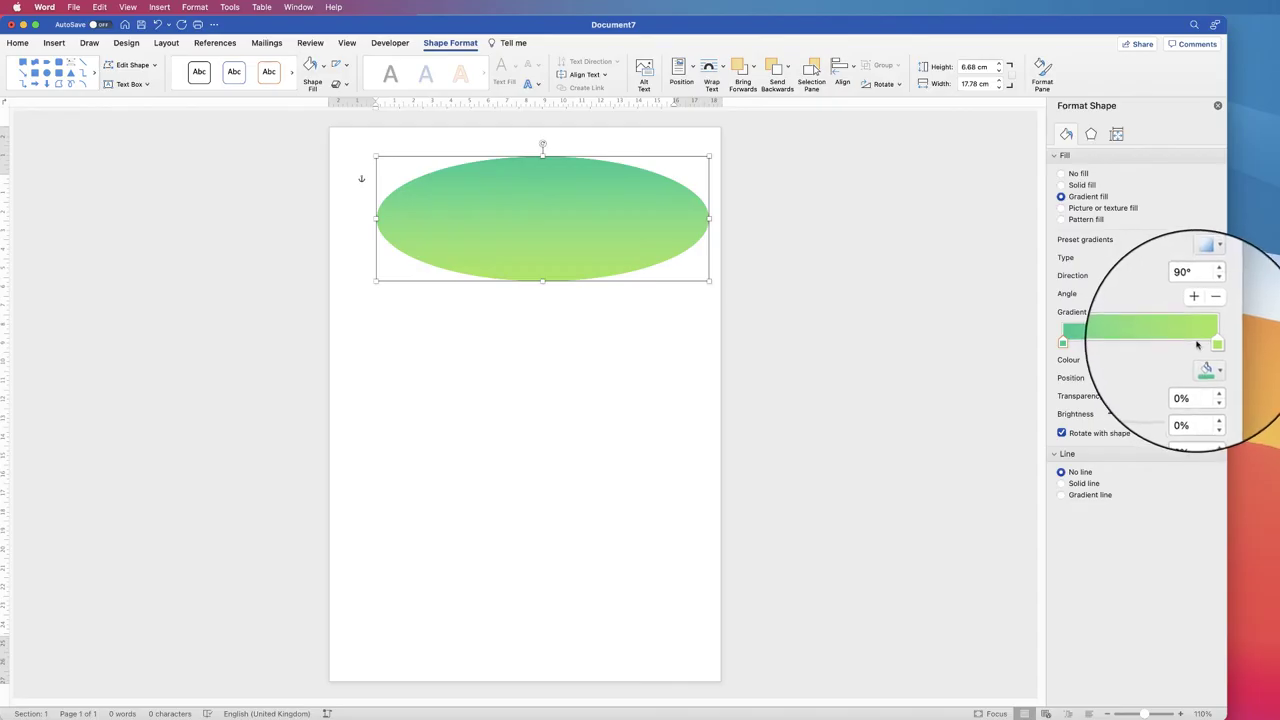
Change the oval's gradient type to Radial with the direction spreading outward from the centre
mouse_move(1210, 343)
mouse_down()
mouse_move(1154, 349)
mouse_move(1208, 345)
mouse_up()
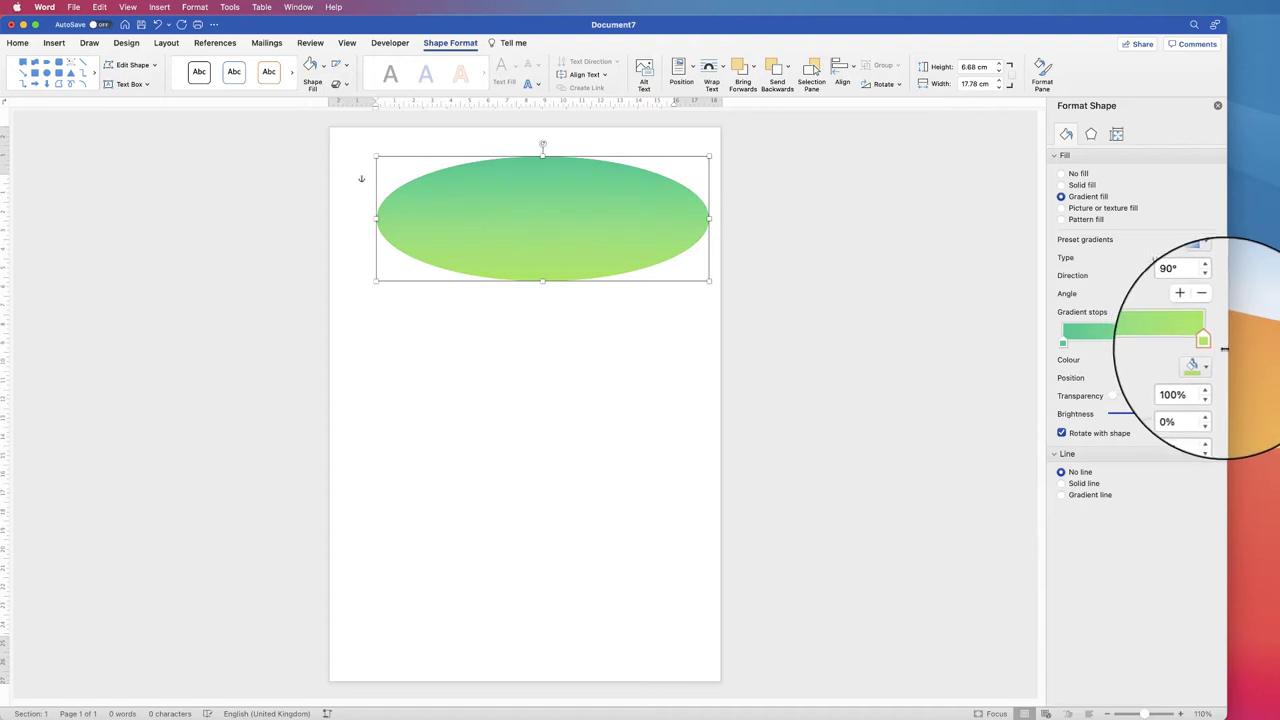
click(1210, 242)
key(Escape)
click(1187, 266)
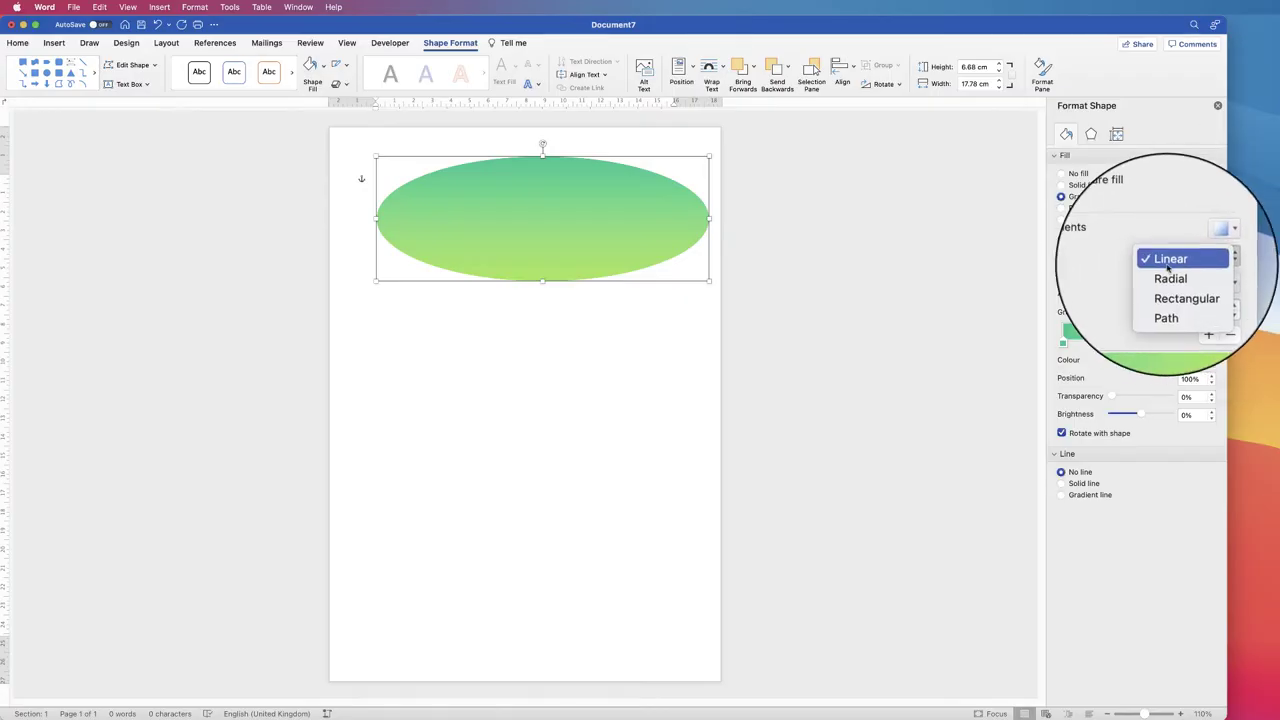
click(1168, 275)
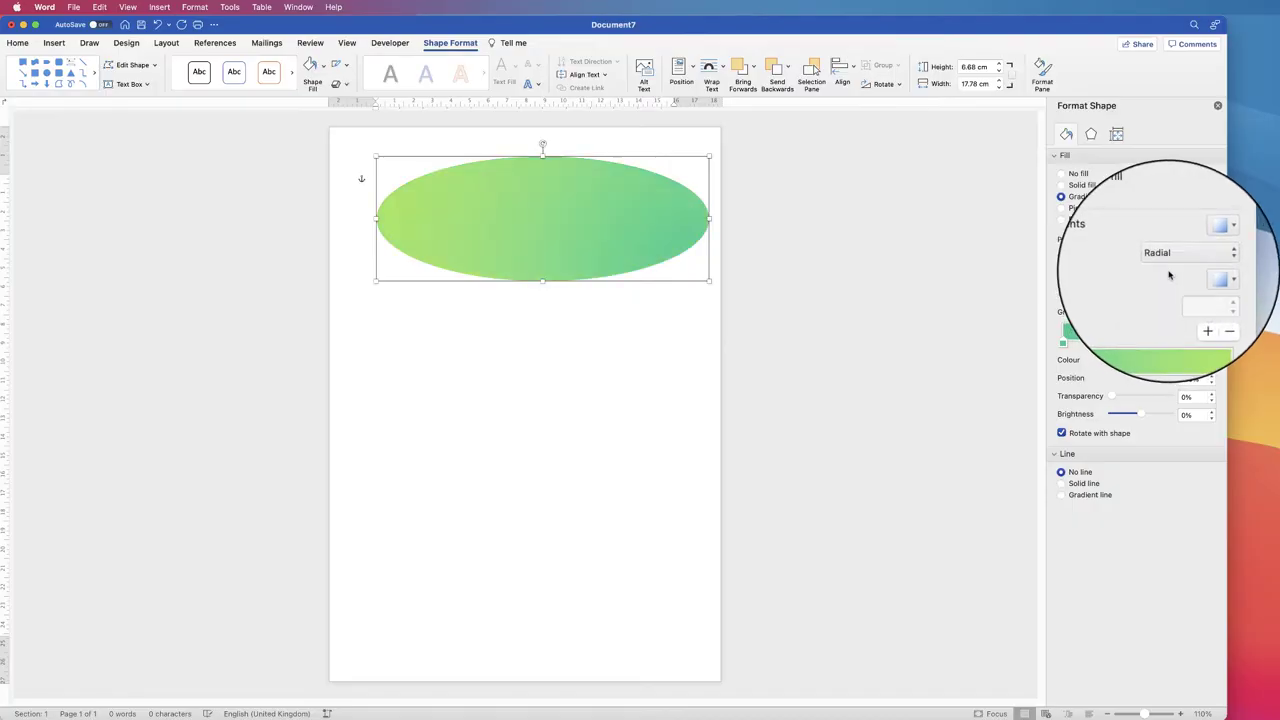
click(1210, 277)
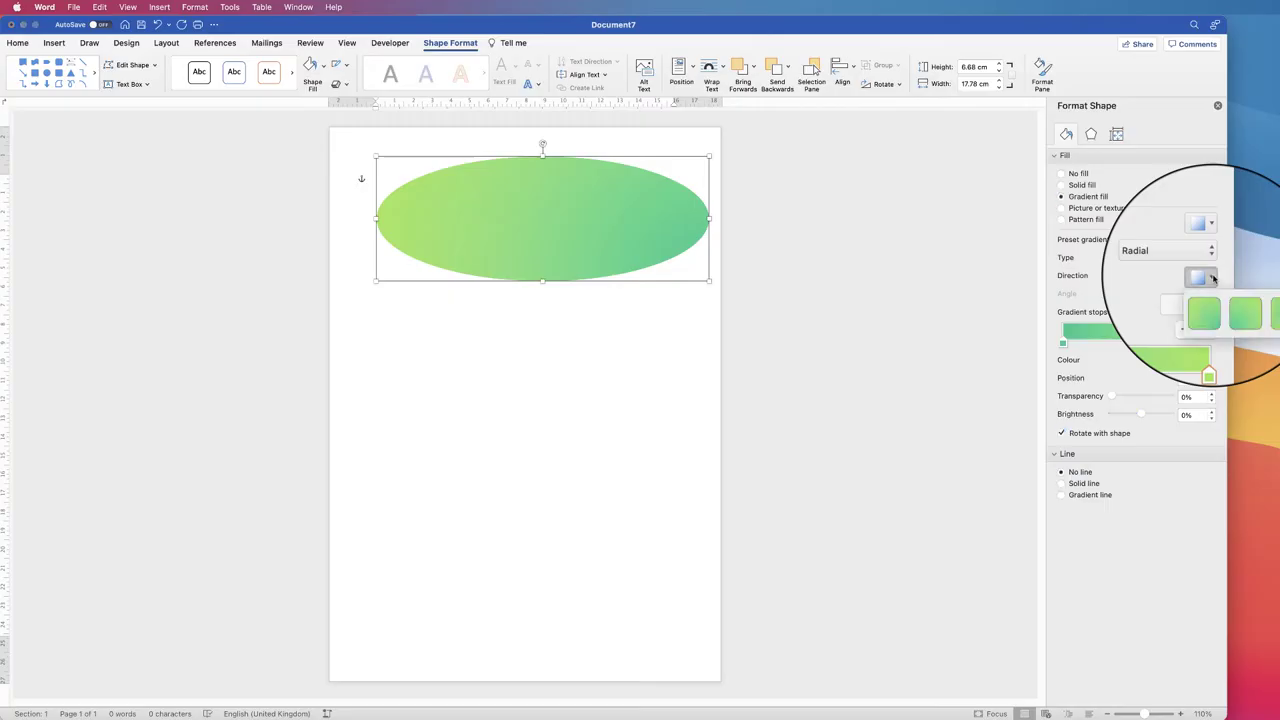
click(1263, 304)
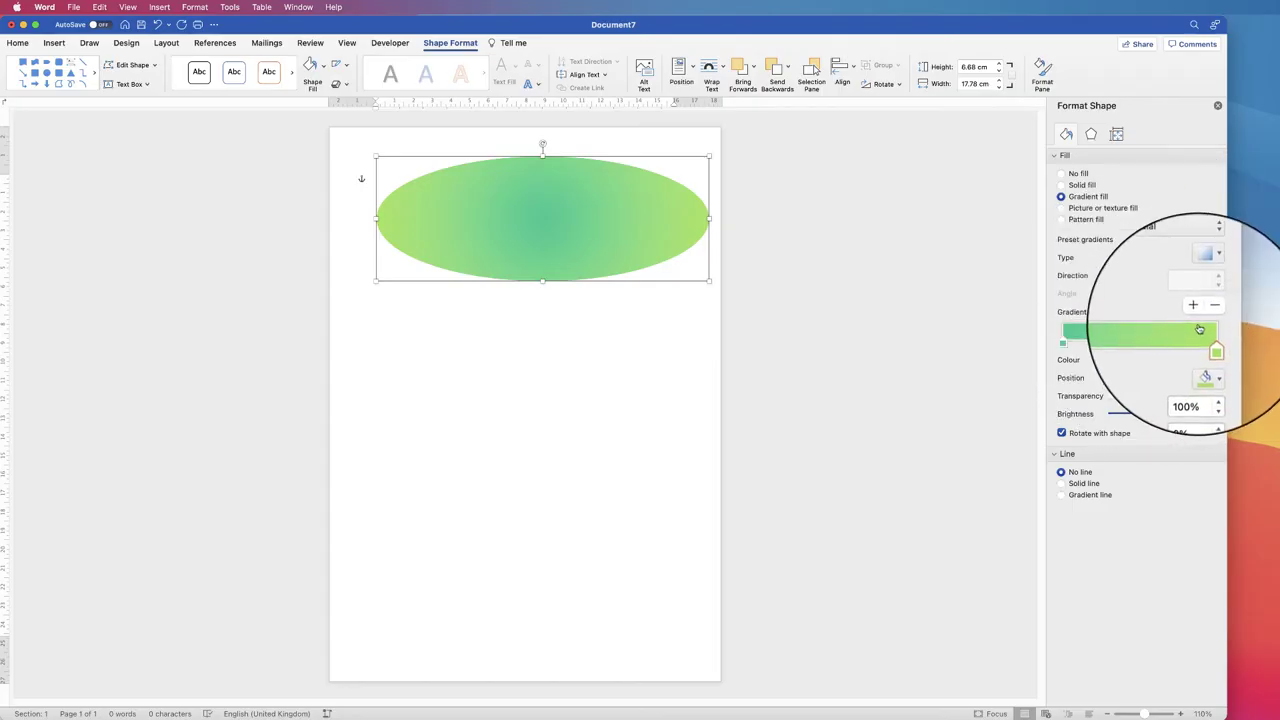
Collapse the fill settings and move the oval slightly up and to the left on the page
click(1056, 155)
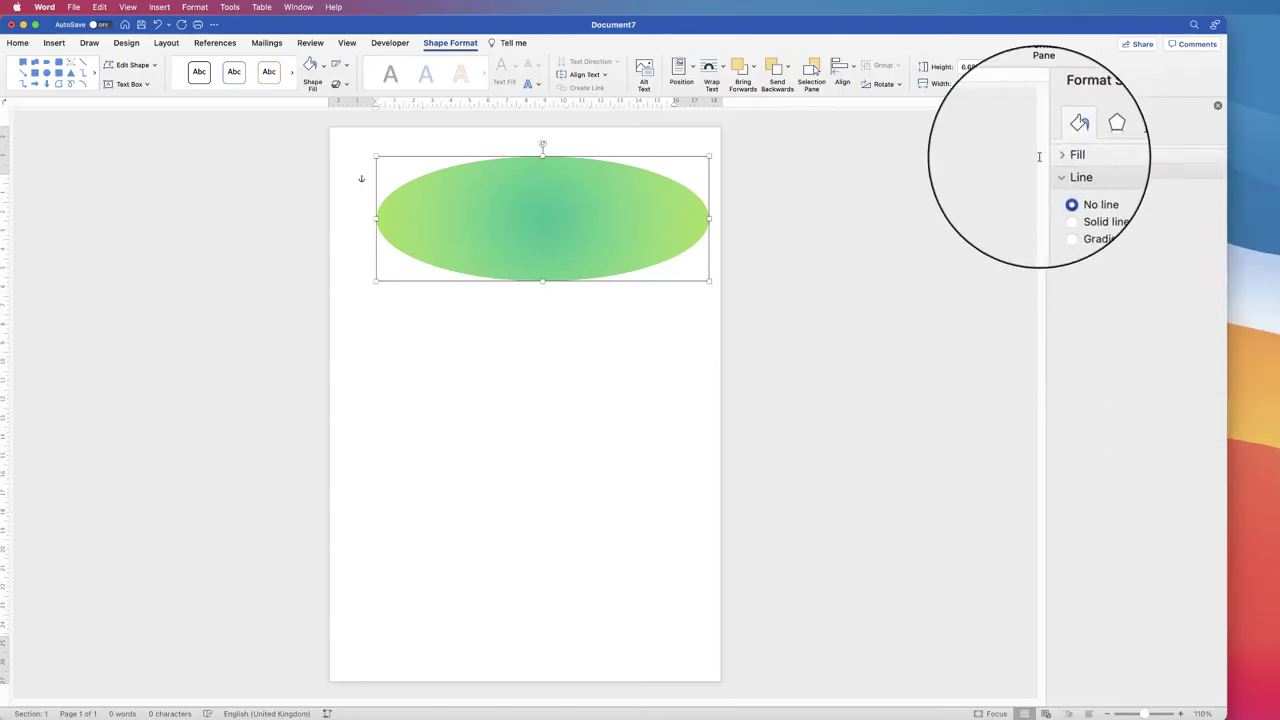
drag(602, 199, 589, 194)
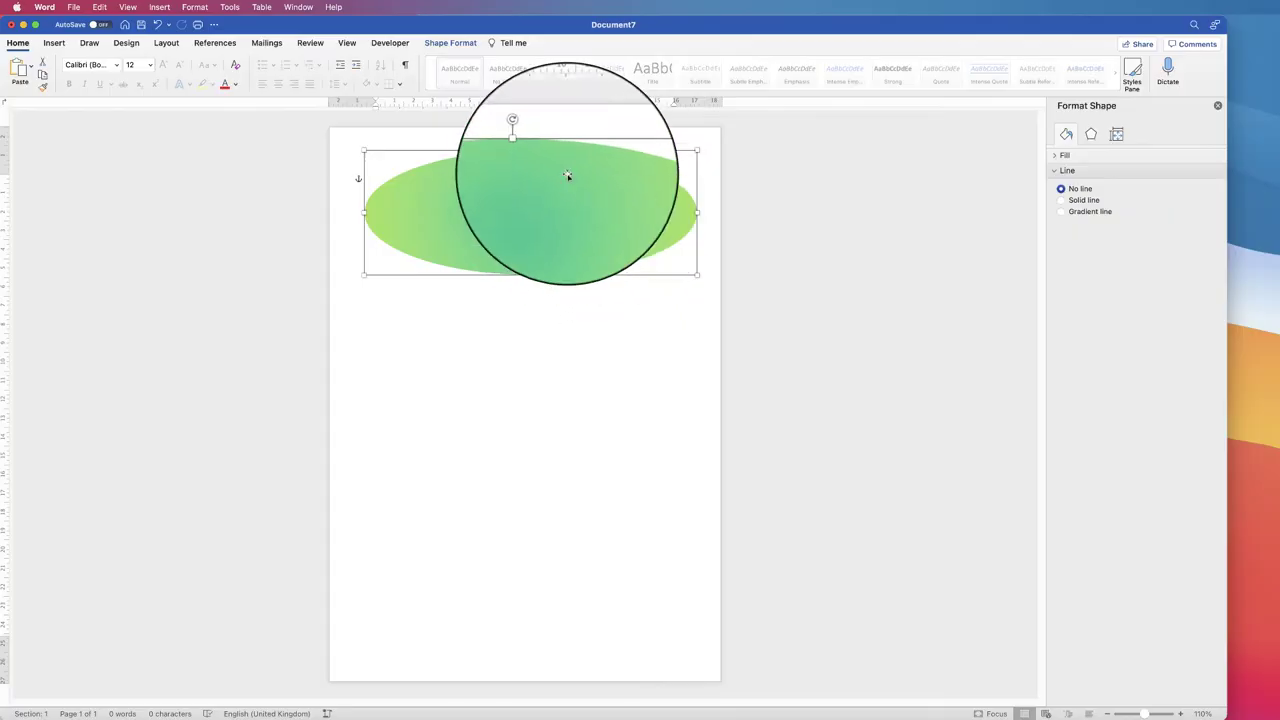
Add an outer shadow at the oval's lower right with 5 pt blur, 41° angle and 2 pt distance
click(1091, 138)
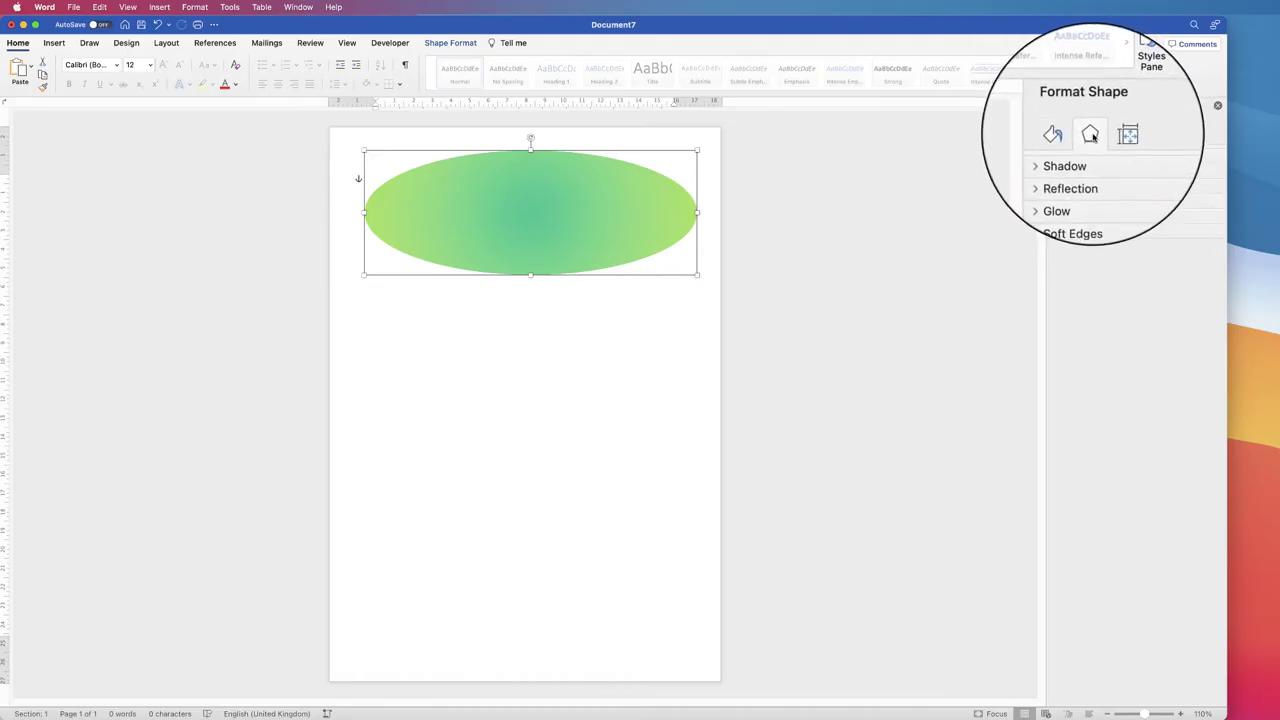
click(1055, 156)
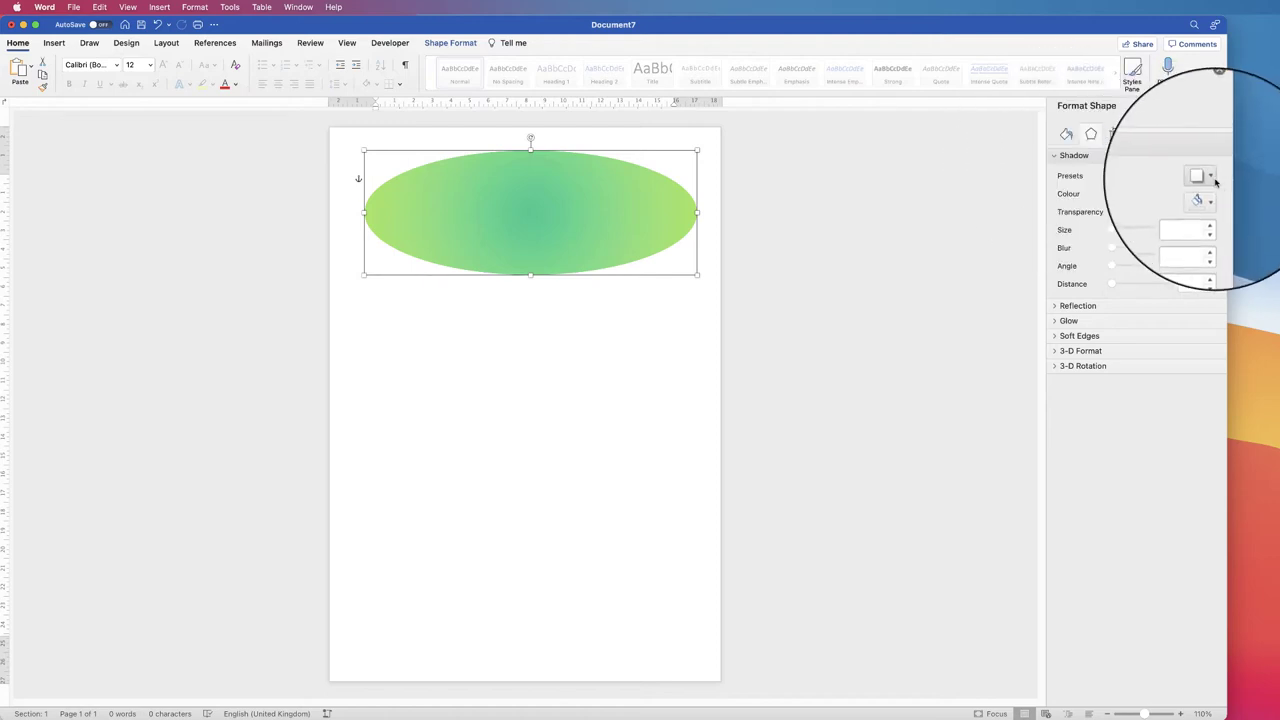
click(1215, 181)
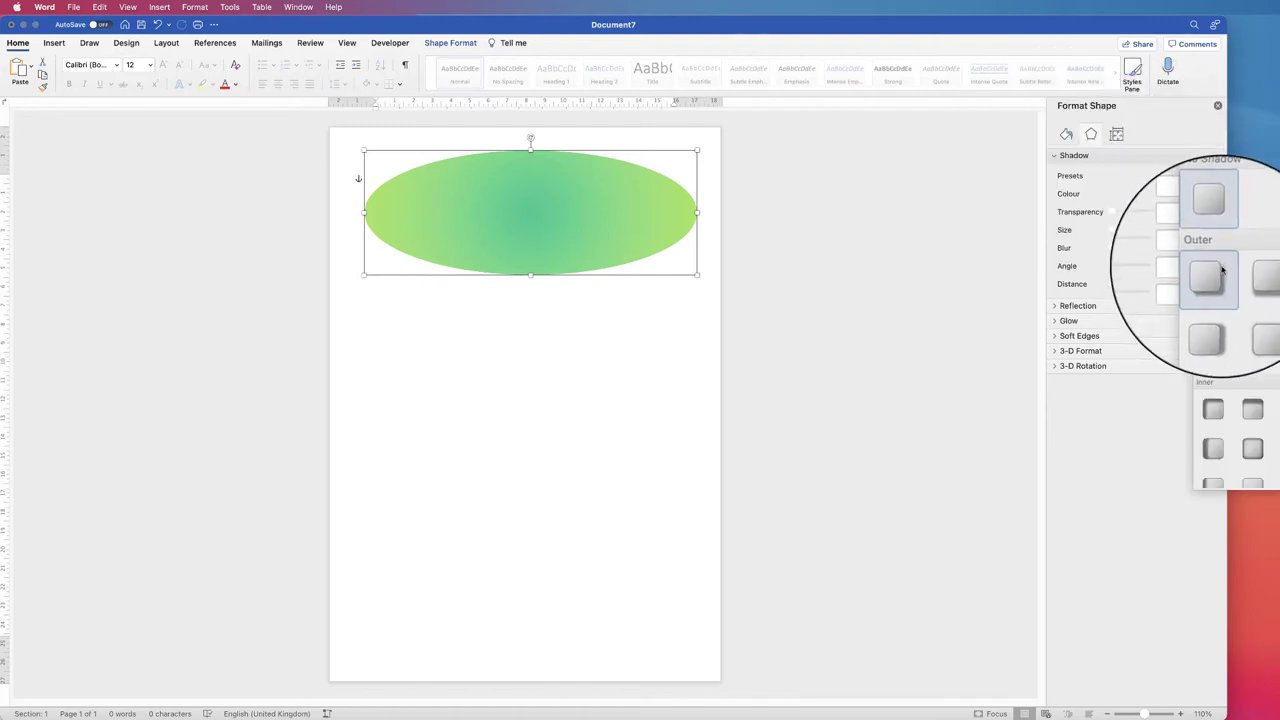
click(1215, 275)
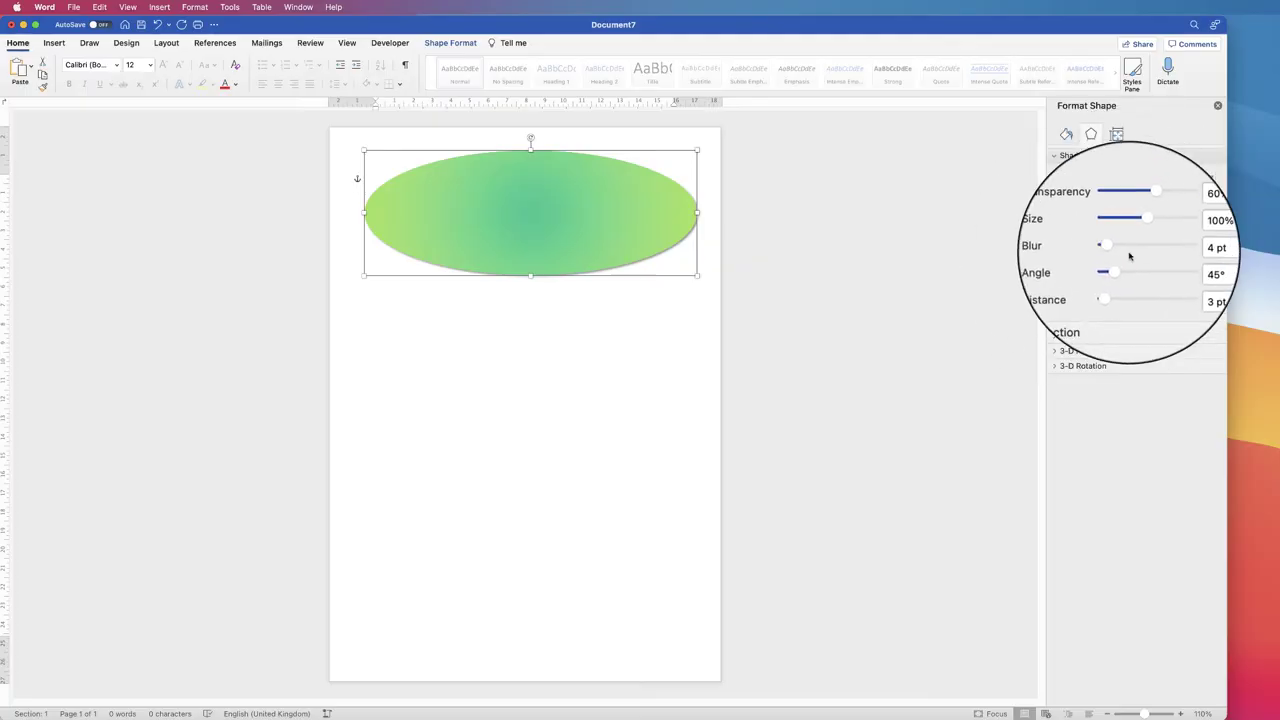
drag(1146, 229, 1105, 249)
mouse_move(1111, 267)
mouse_down()
mouse_move(1158, 256)
mouse_move(1111, 284)
mouse_up()
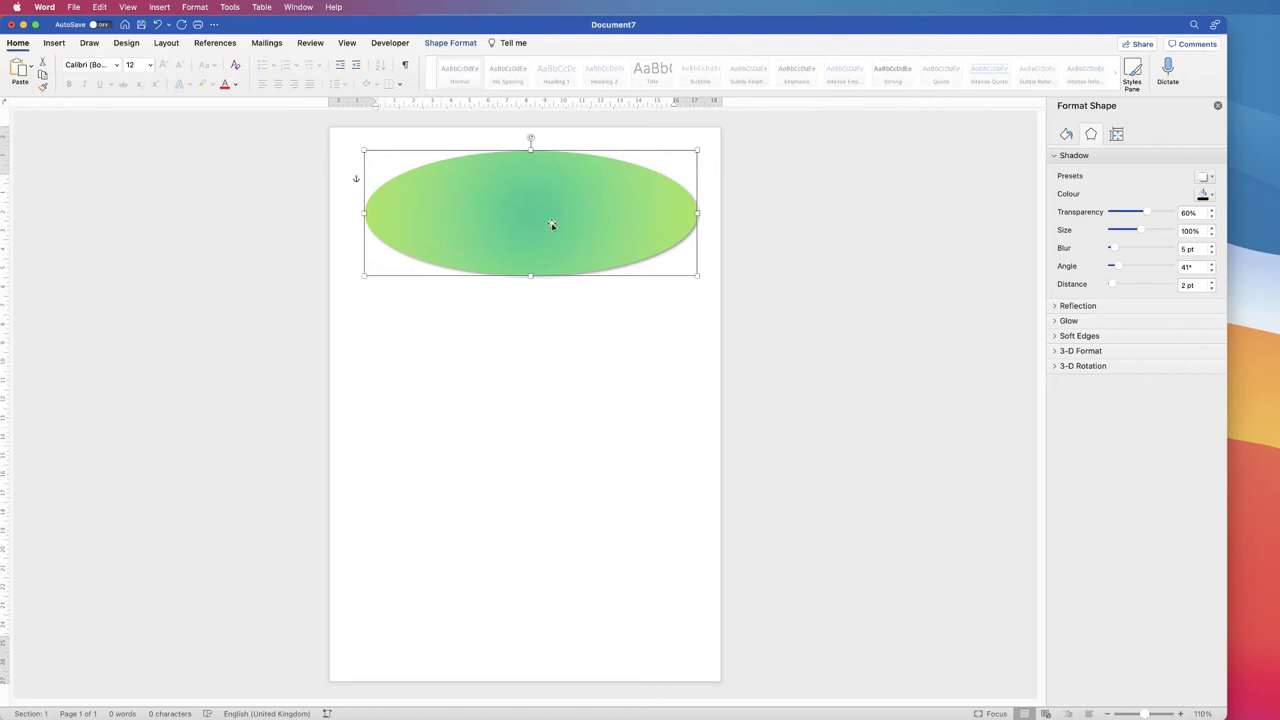
Duplicate the oval twice, placing the copies one below the other down the page
click(546, 346)
drag(546, 340, 535, 372)
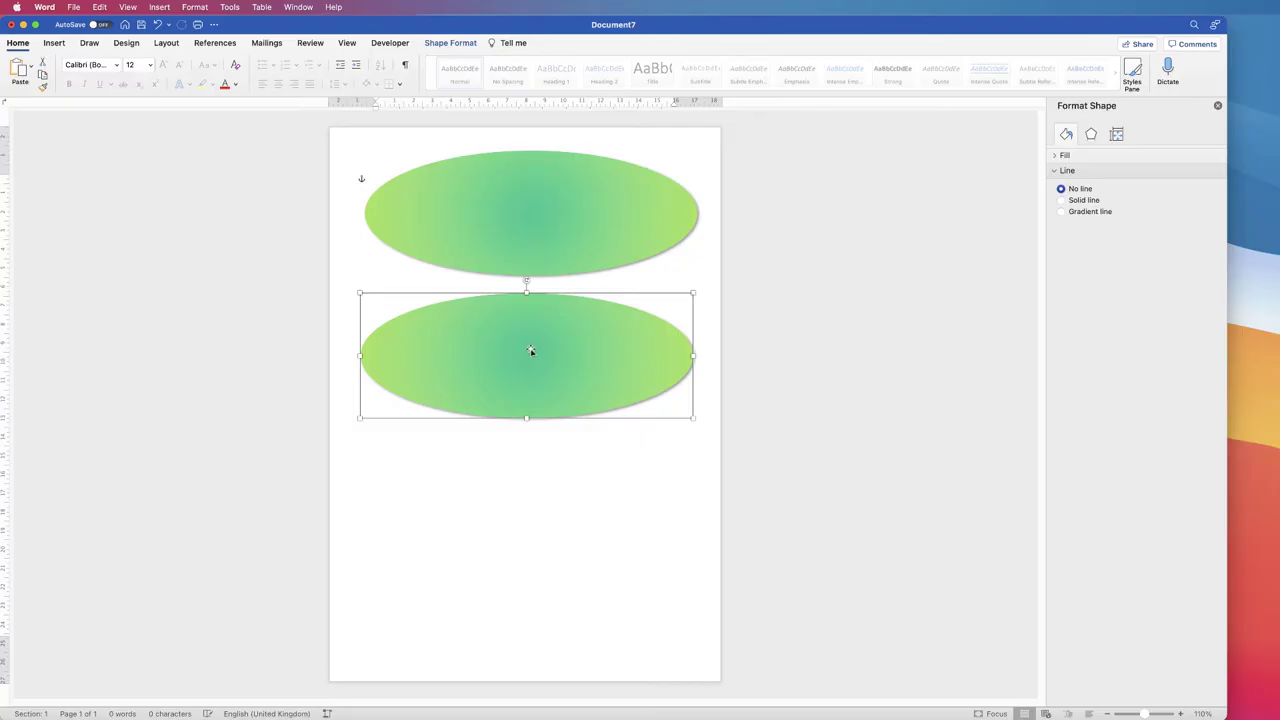
drag(547, 341, 535, 501)
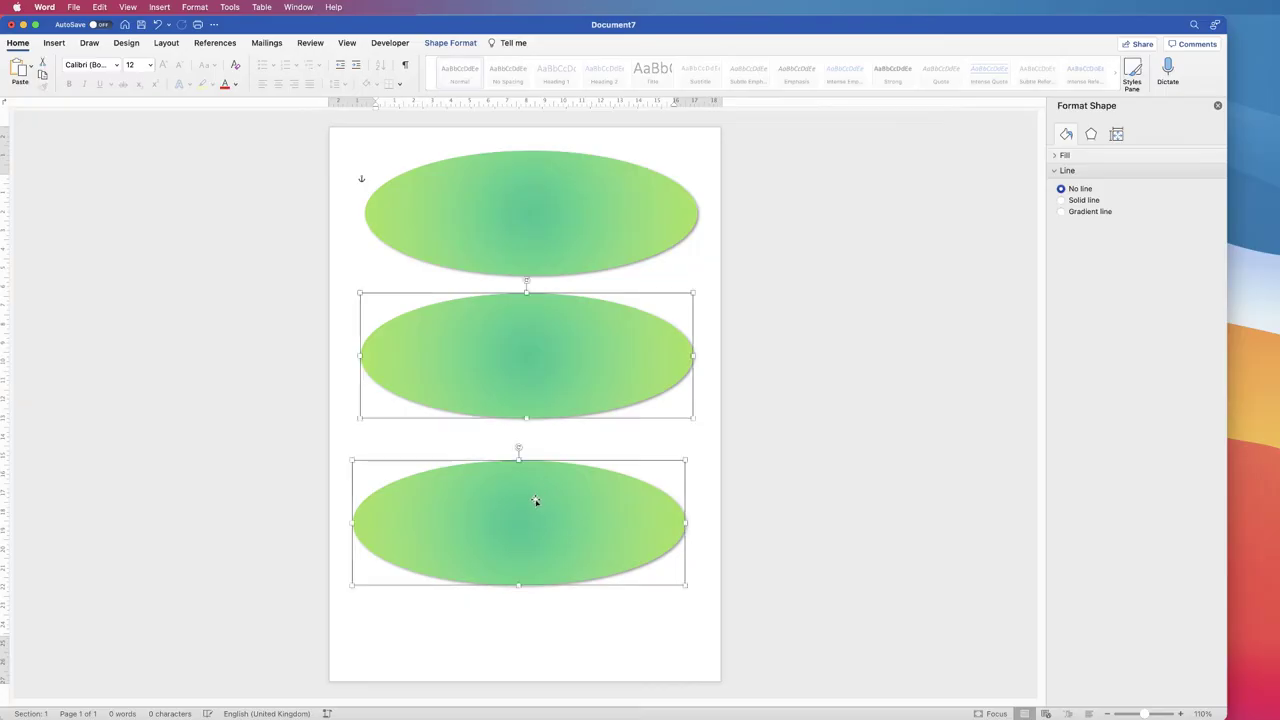
Undo the third oval's duplication, tilt the first oval anticlockwise and place it over the page's upper-left corner, partly off the page
click(584, 446)
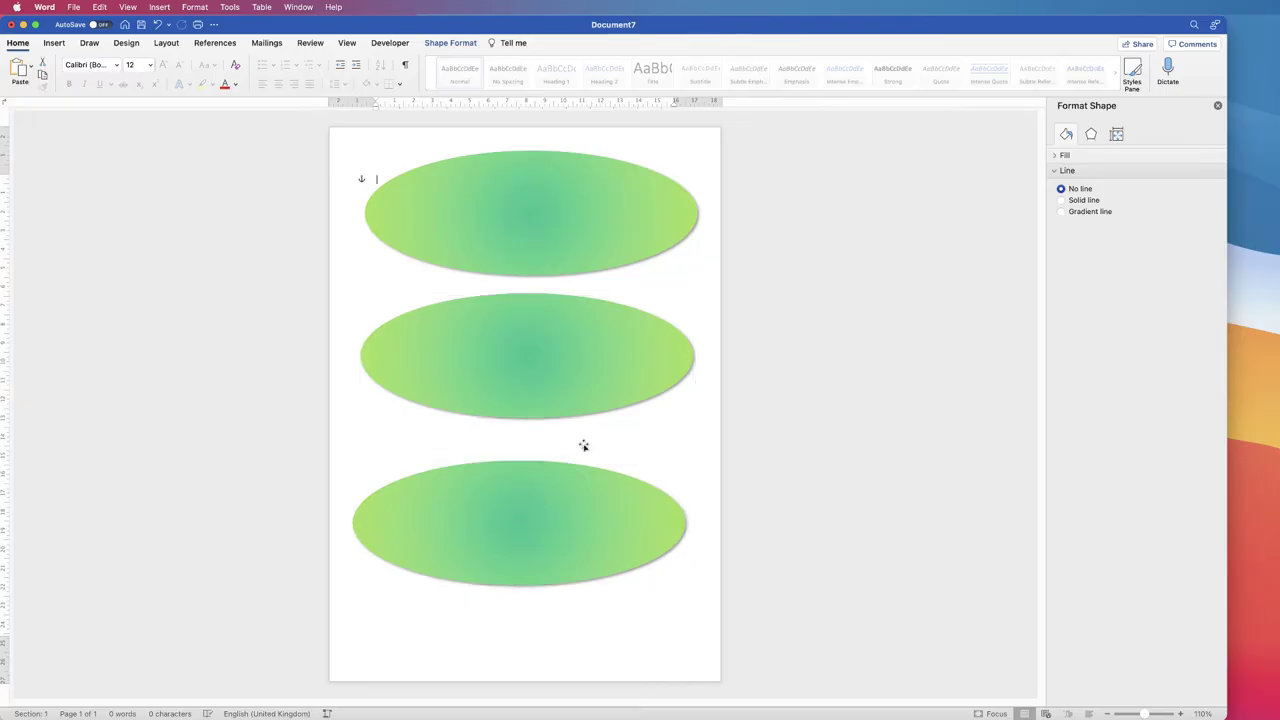
key(super+z)
drag(559, 231, 509, 236)
drag(472, 142, 449, 143)
drag(451, 223, 400, 183)
Move the second oval up so it overlaps the tilted oval and send it behind that oval
drag(555, 359, 563, 219)
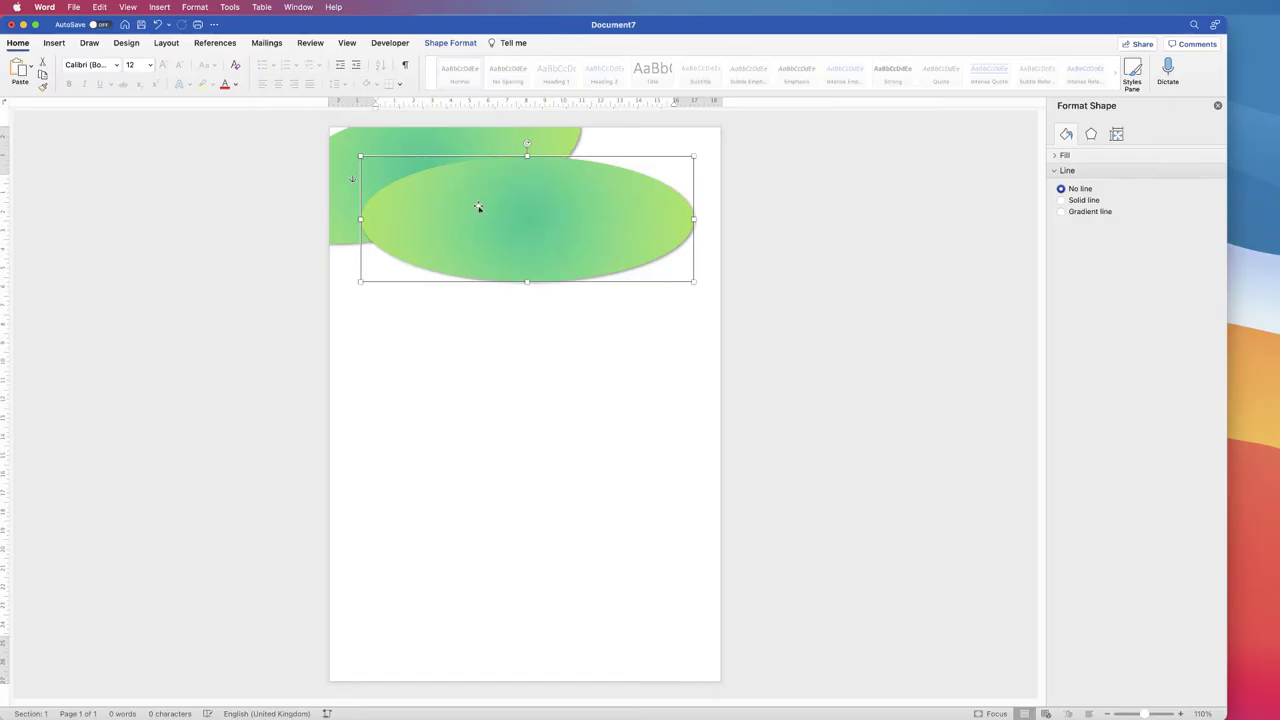
click(450, 45)
click(787, 64)
click(806, 104)
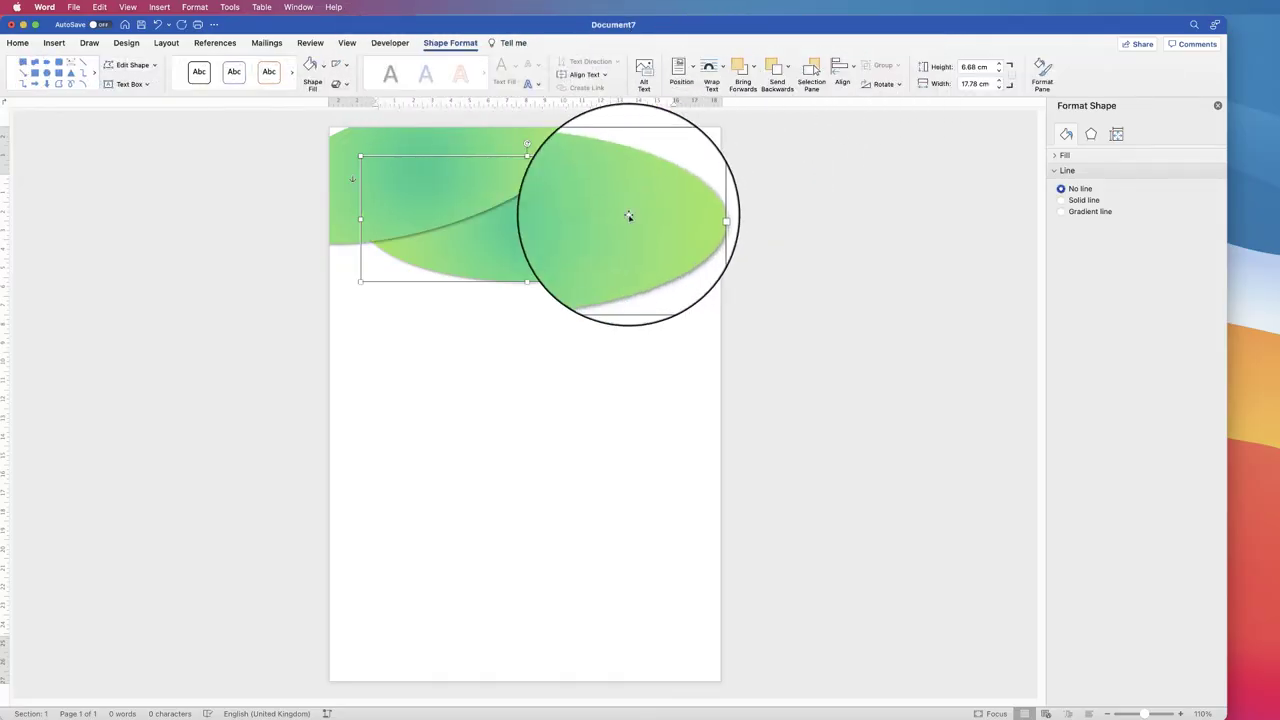
Tilt the rear oval slightly anticlockwise and move it up against the page's top edge
drag(590, 220, 600, 232)
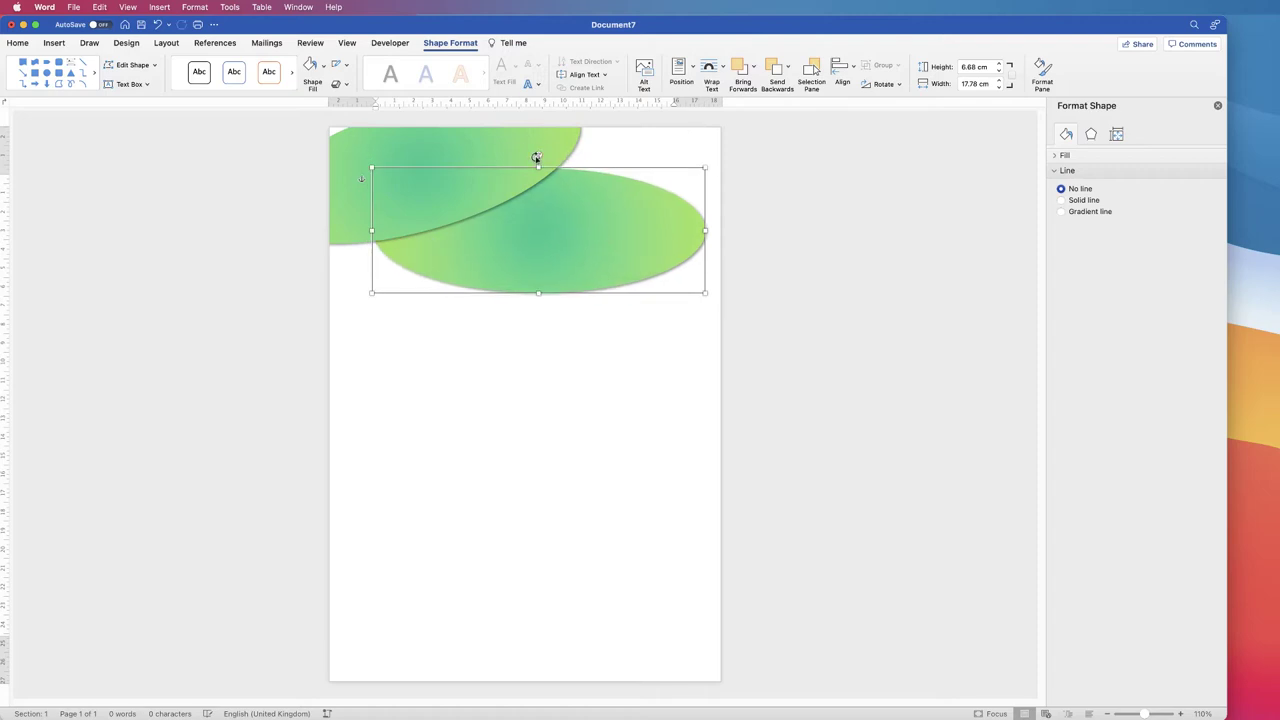
drag(538, 155, 523, 160)
drag(563, 240, 575, 186)
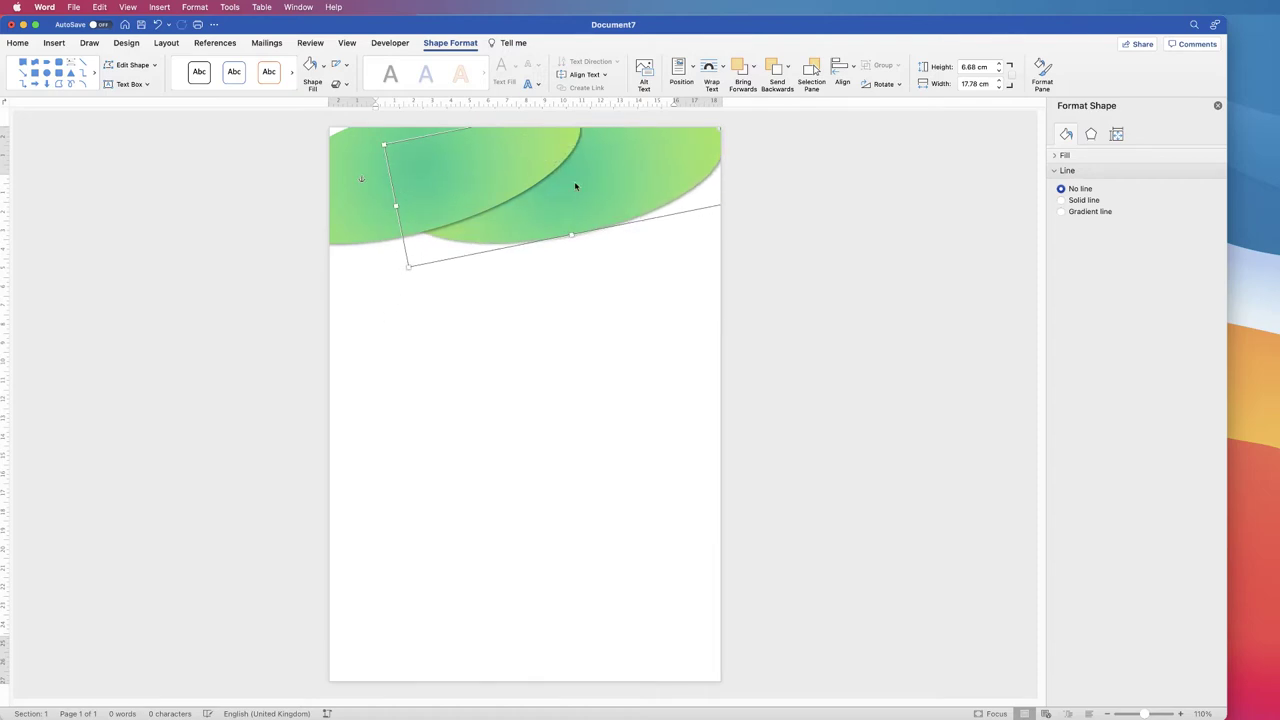
Widen the rear oval to about 21.6 cm and fine-tune the tilt and position of the two overlapping ovals
drag(401, 208, 330, 238)
drag(525, 175, 543, 163)
mouse_move(440, 150)
mouse_down()
mouse_move(421, 157)
mouse_move(450, 145)
mouse_up()
drag(480, 190, 466, 160)
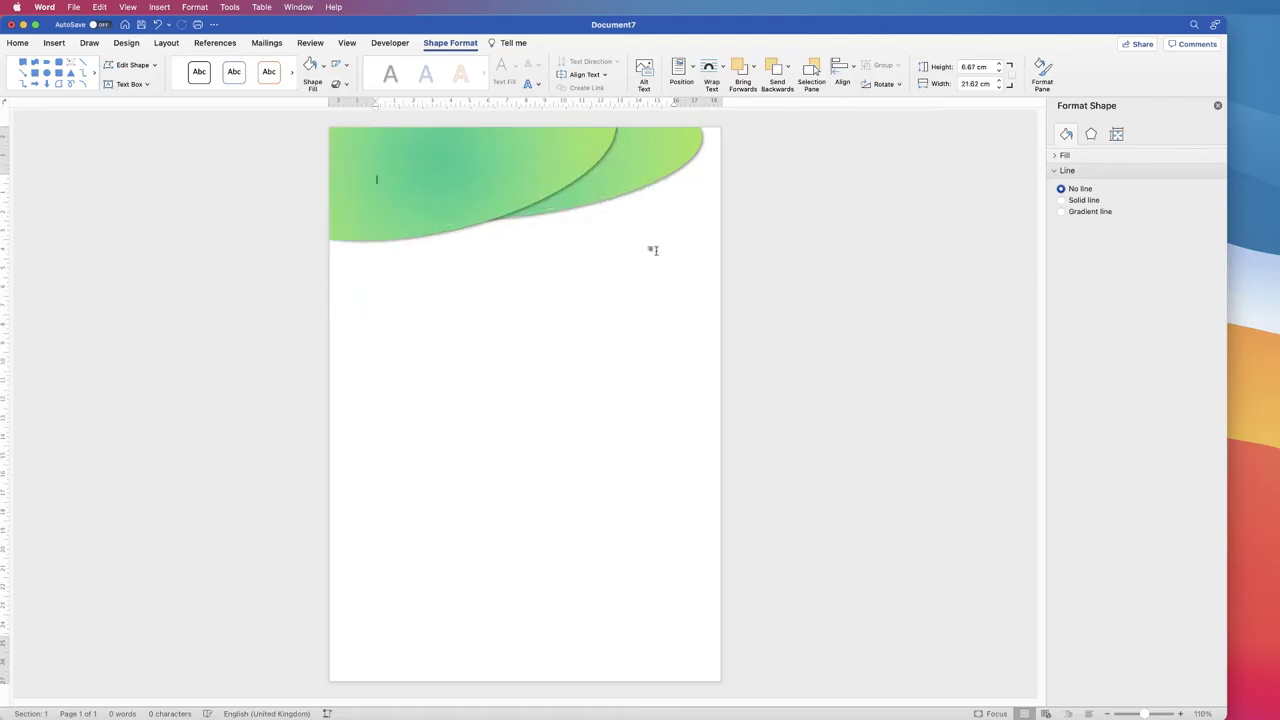
click(651, 251)
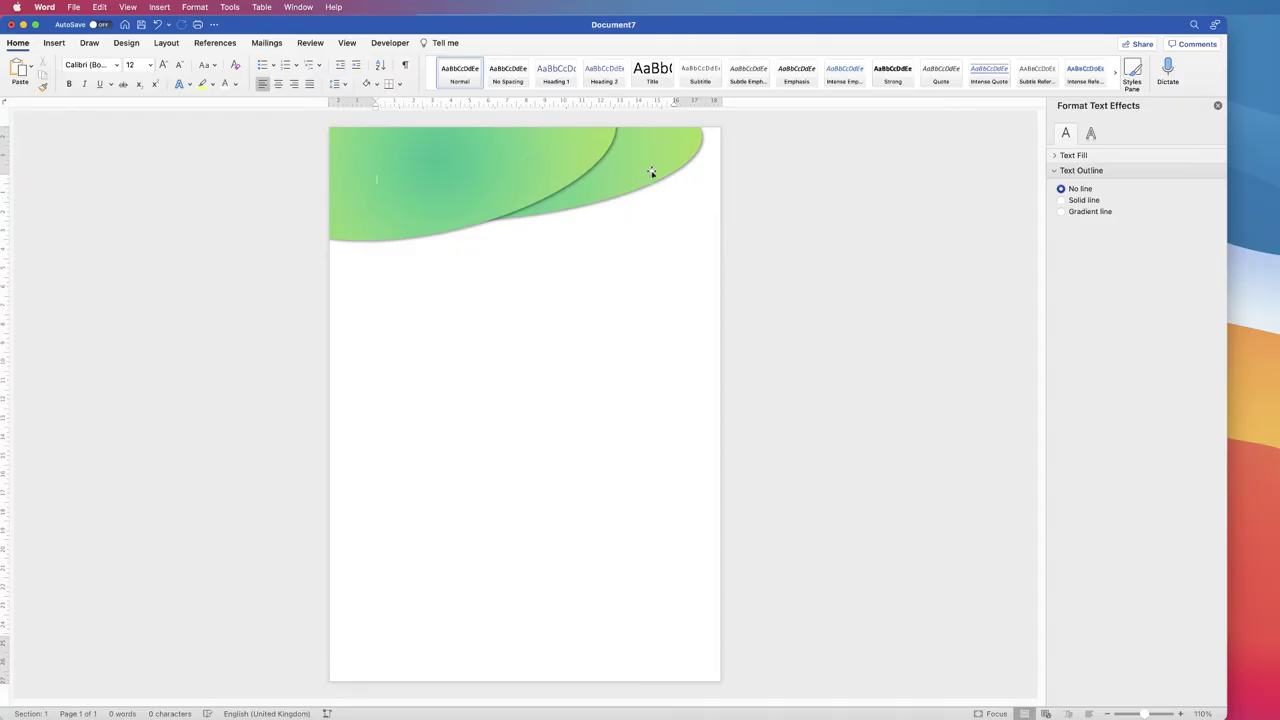
Group the two overlapping ovals and nudge the group slightly left at the top of the page
click(535, 174)
shift+click(660, 153)
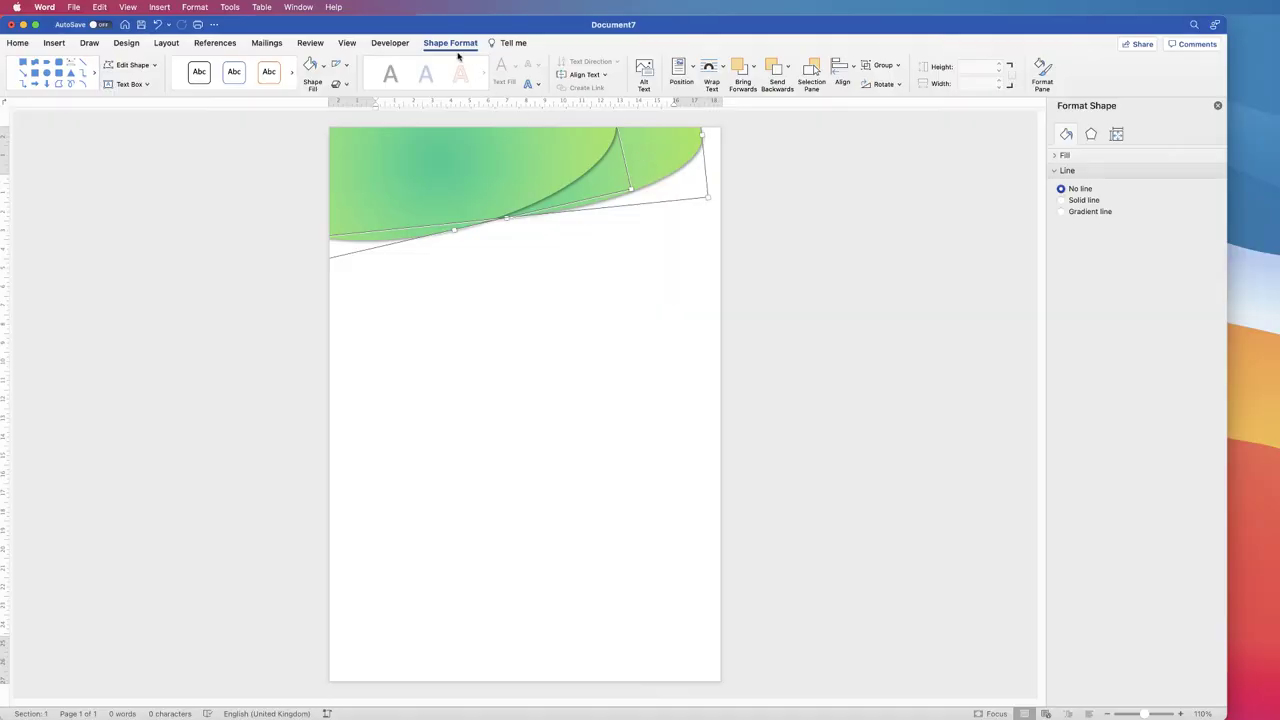
click(897, 65)
click(878, 80)
drag(720, 183, 551, 183)
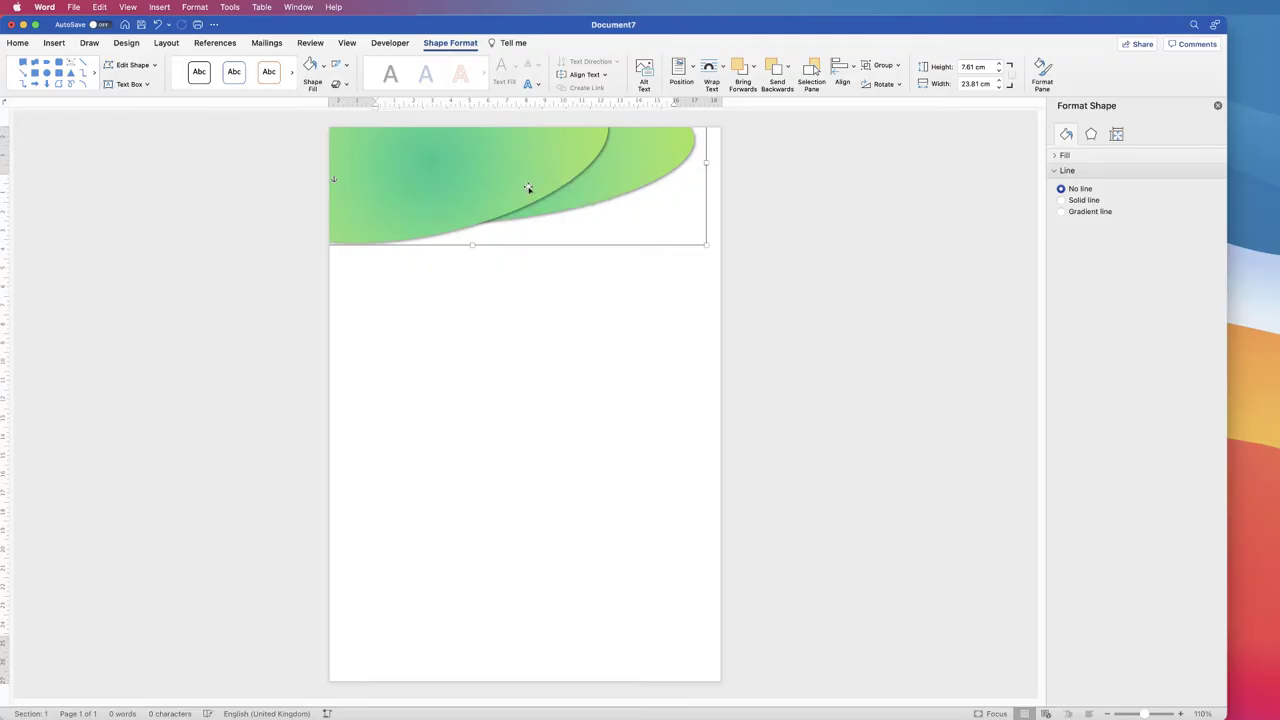
Duplicate the oval group into the lower half of the page and rotate the copy about half a turn
drag(525, 183, 552, 494)
click(538, 360)
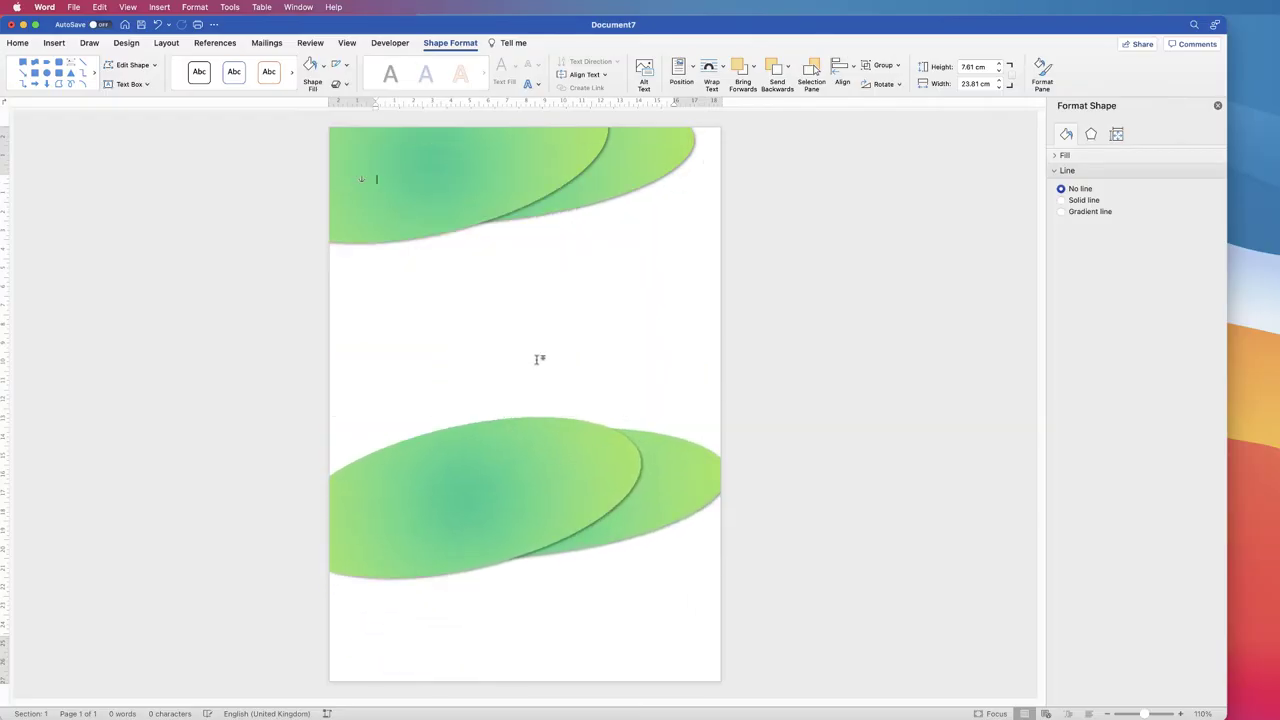
click(533, 456)
click(505, 403)
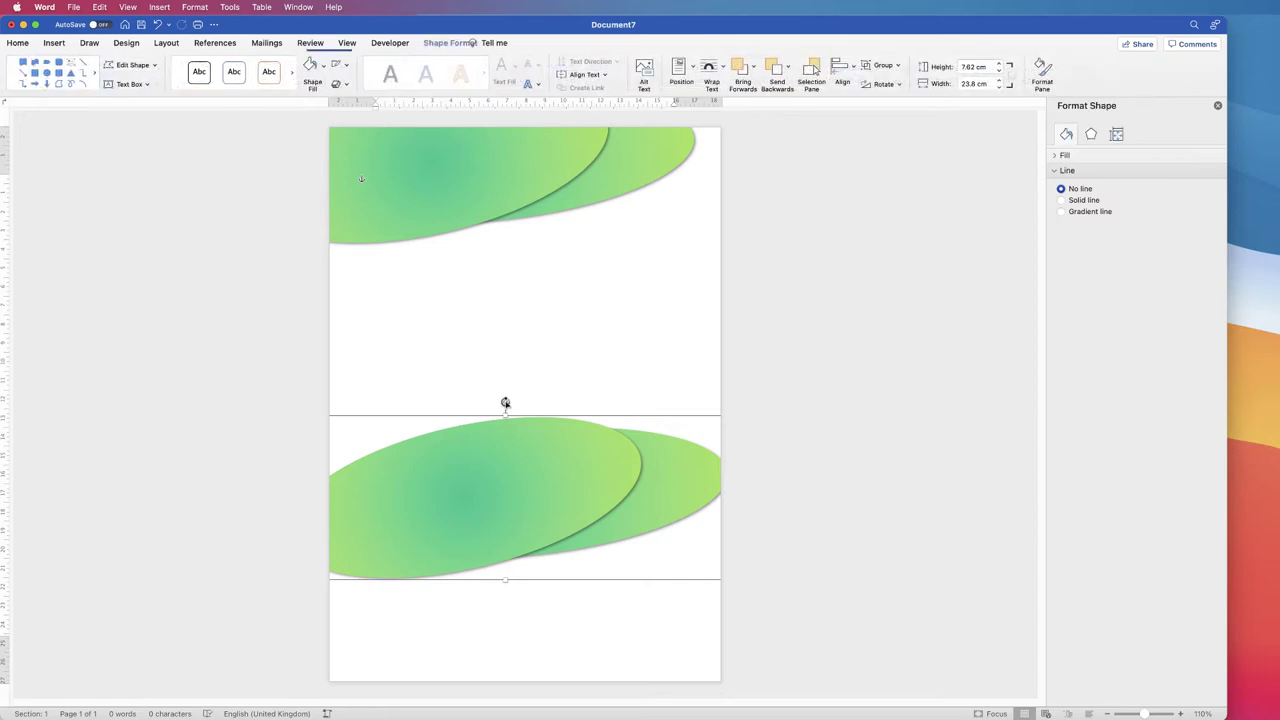
drag(505, 403, 598, 444)
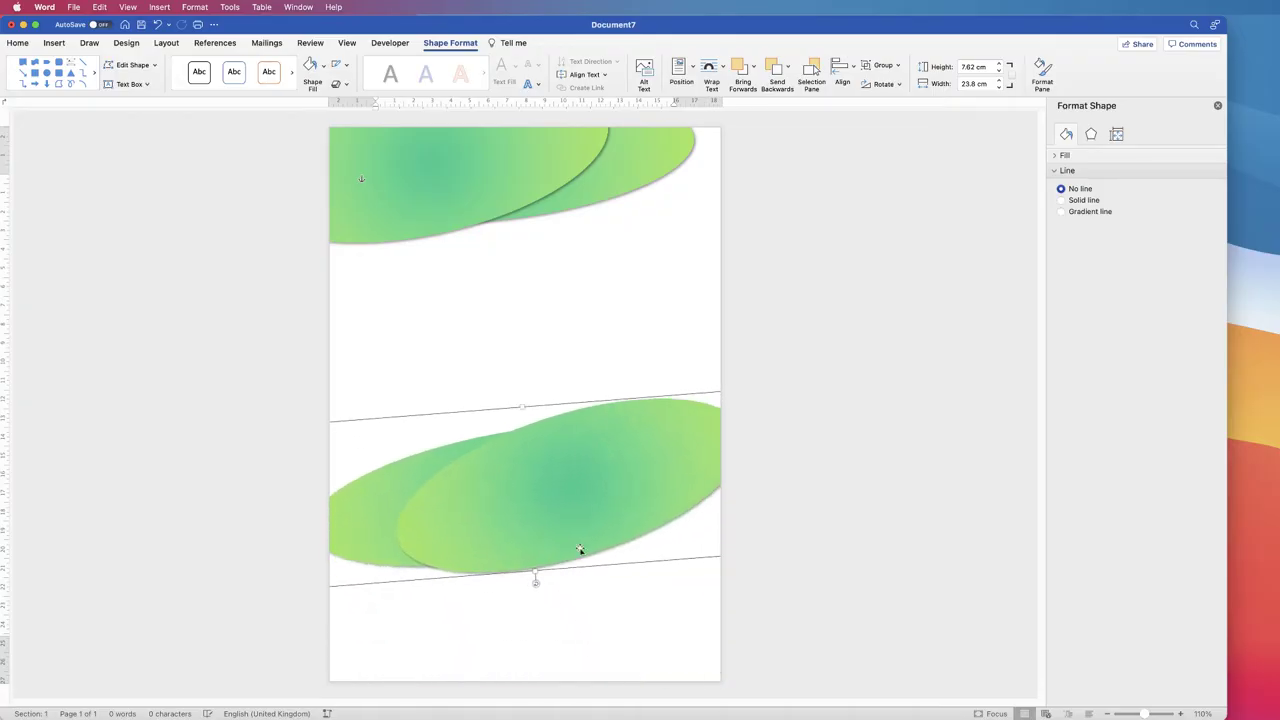
Level the copied oval group and move it down so it runs off the page's bottom edge
drag(535, 585, 532, 505)
drag(532, 505, 617, 526)
drag(574, 642, 553, 643)
drag(583, 570, 628, 638)
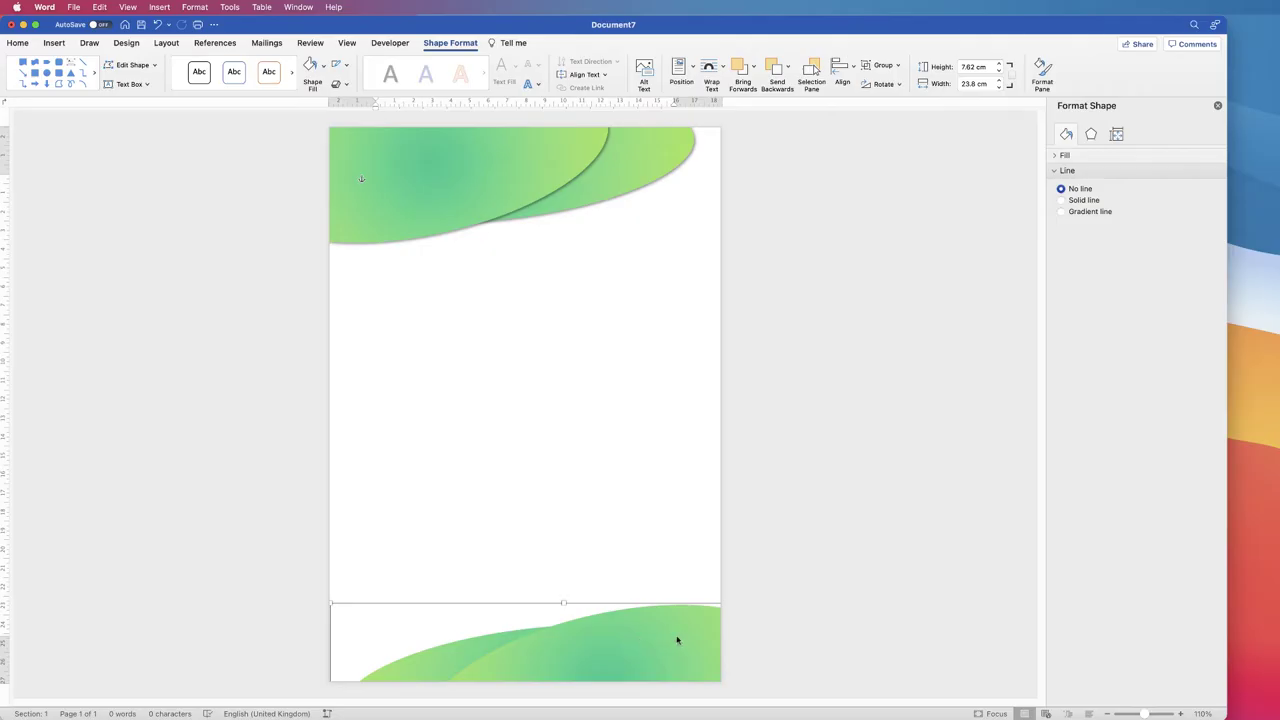
Insert the company logo picture from a file into the document
click(385, 191)
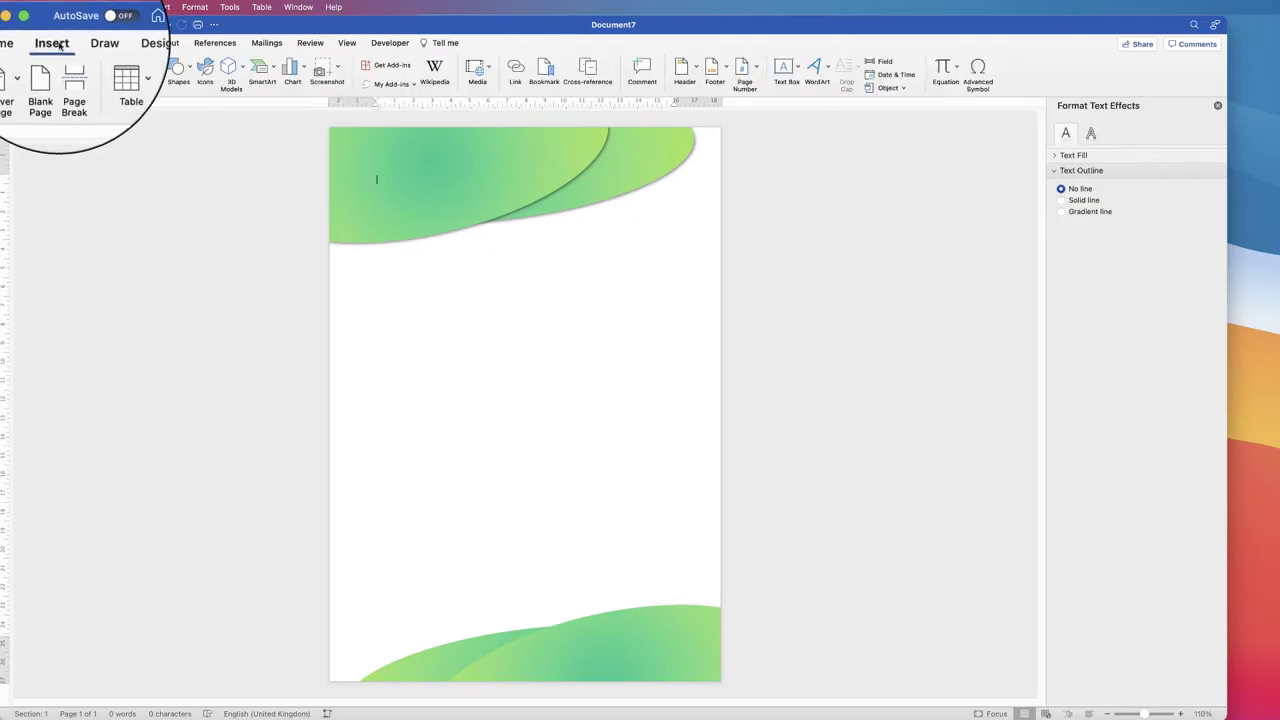
click(140, 65)
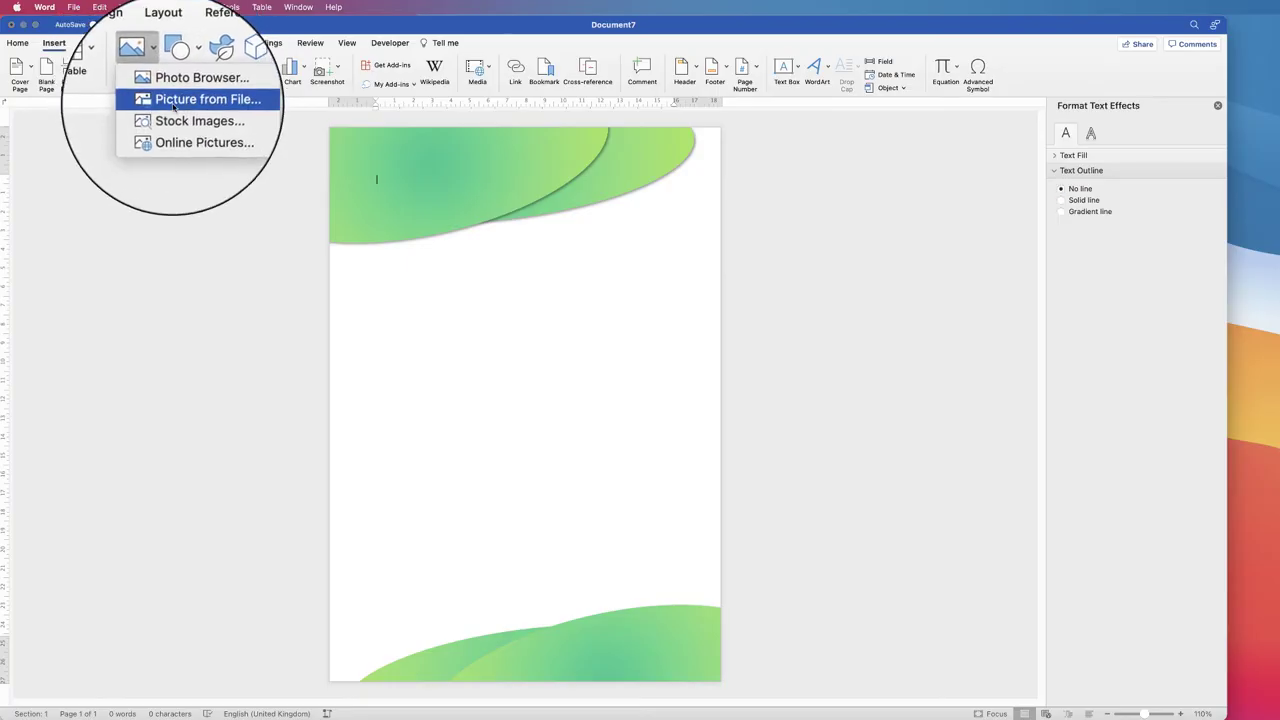
click(175, 104)
click(963, 345)
click(1029, 505)
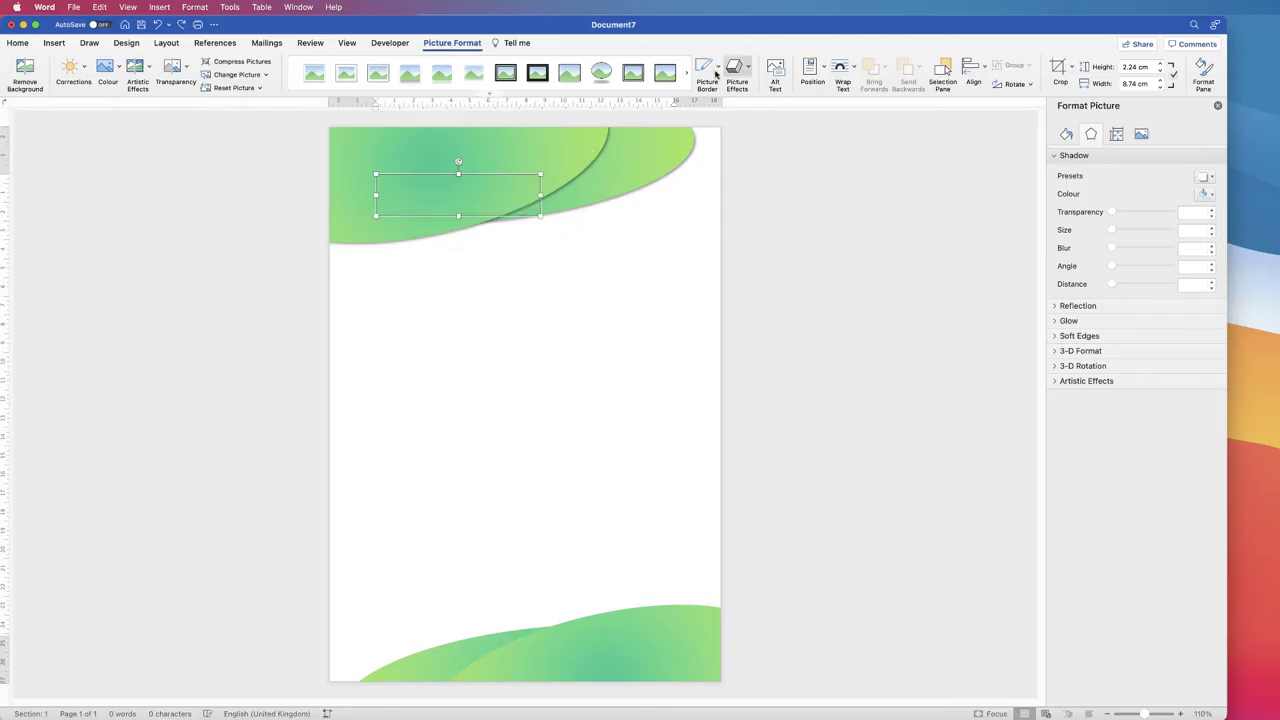
Set the logo's text wrapping to In Front of Text, shrink it to about 7.44 cm wide and position it on the top ovals
click(854, 69)
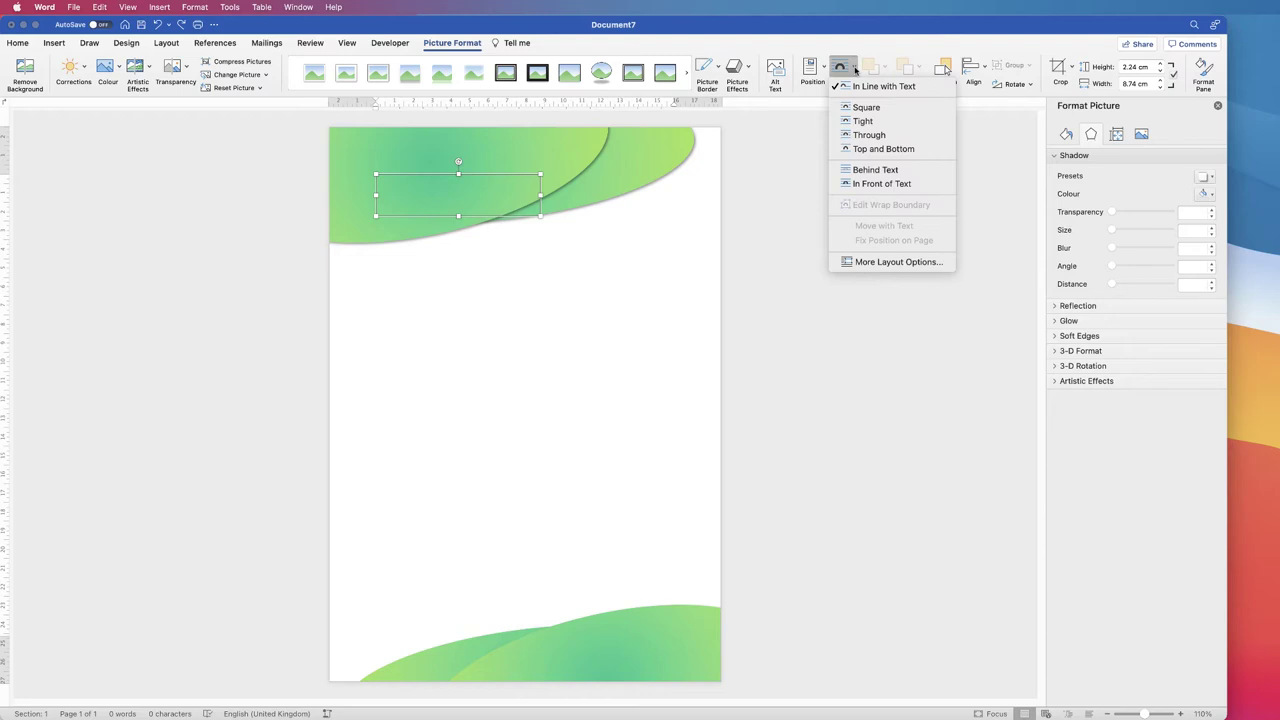
click(864, 184)
drag(460, 197, 444, 174)
drag(523, 192, 500, 186)
drag(431, 167, 444, 177)
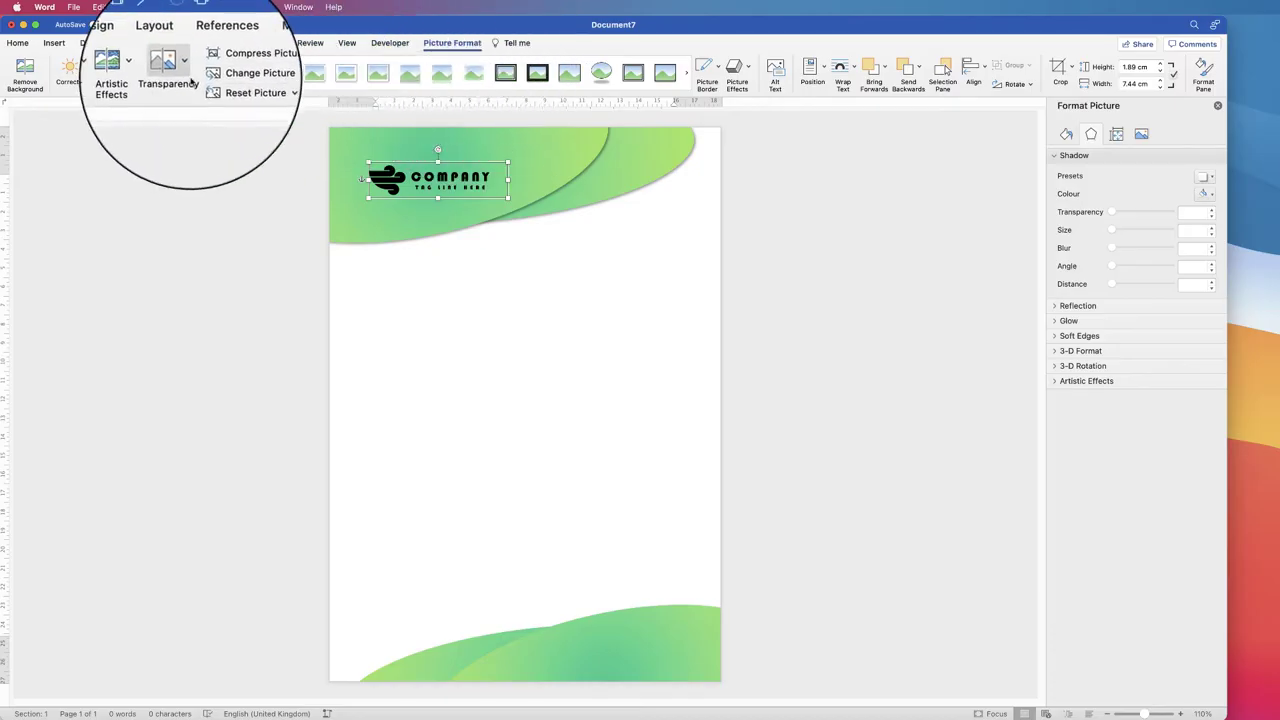
Apply a slight transparency preset to the logo
click(188, 76)
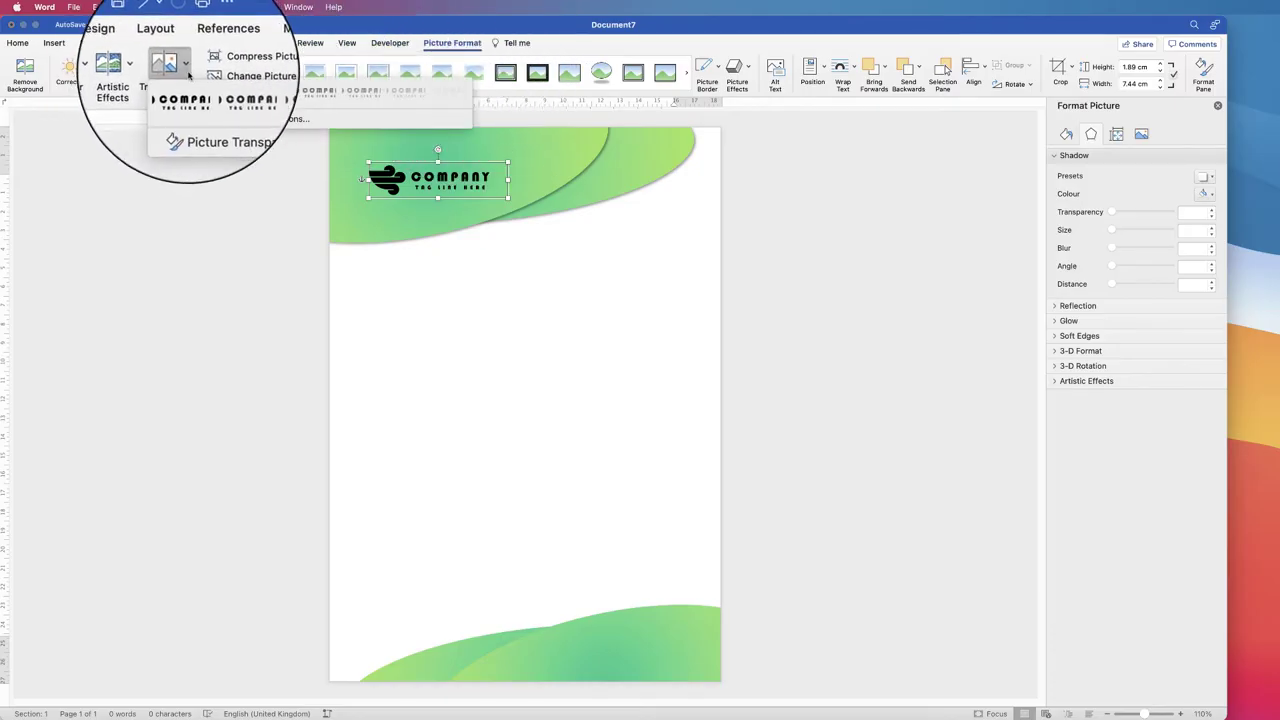
click(266, 93)
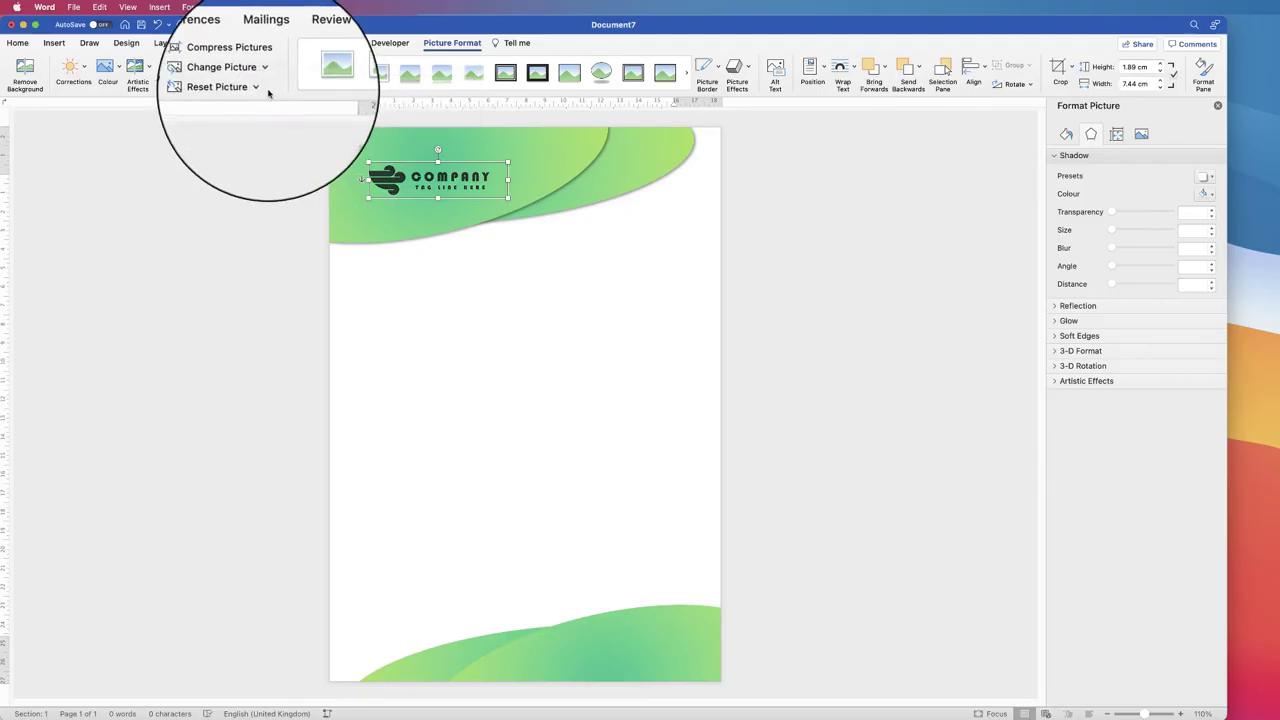
click(463, 271)
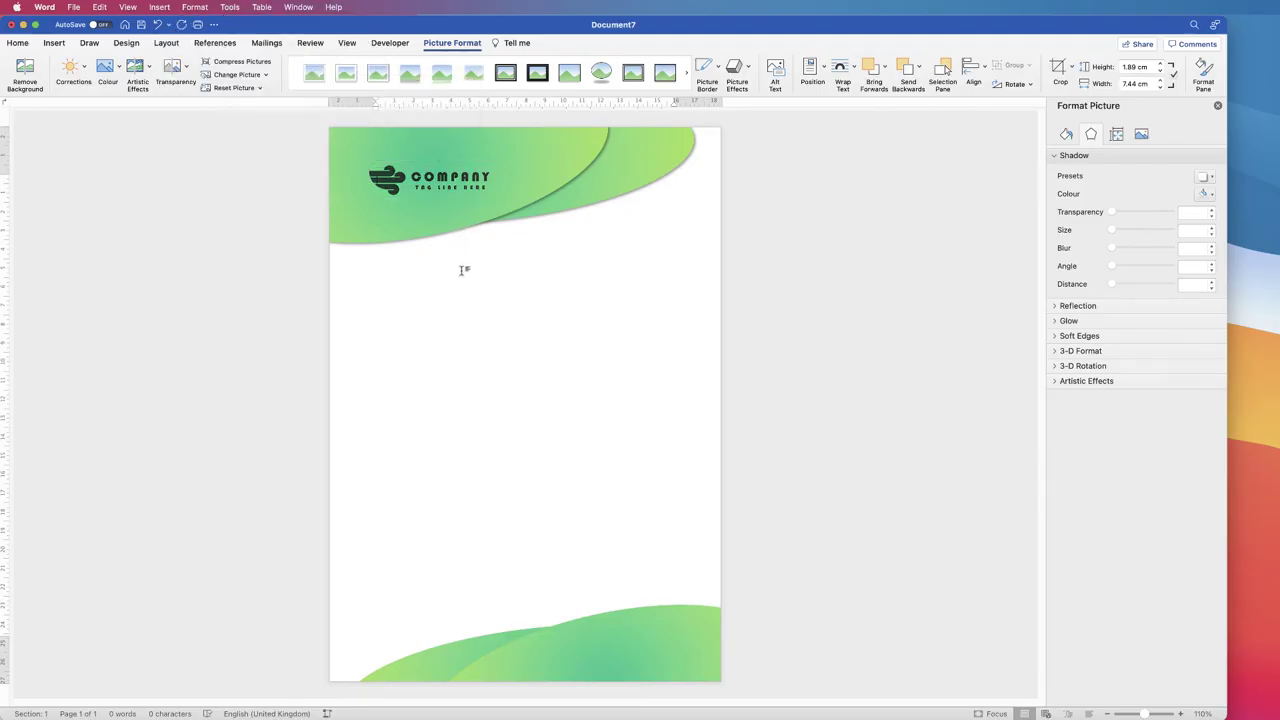
Enlarge the logo to about 8.64 cm wide and reposition it on the front oval at the top
click(401, 201)
click(440, 183)
drag(442, 181, 466, 164)
click(466, 164)
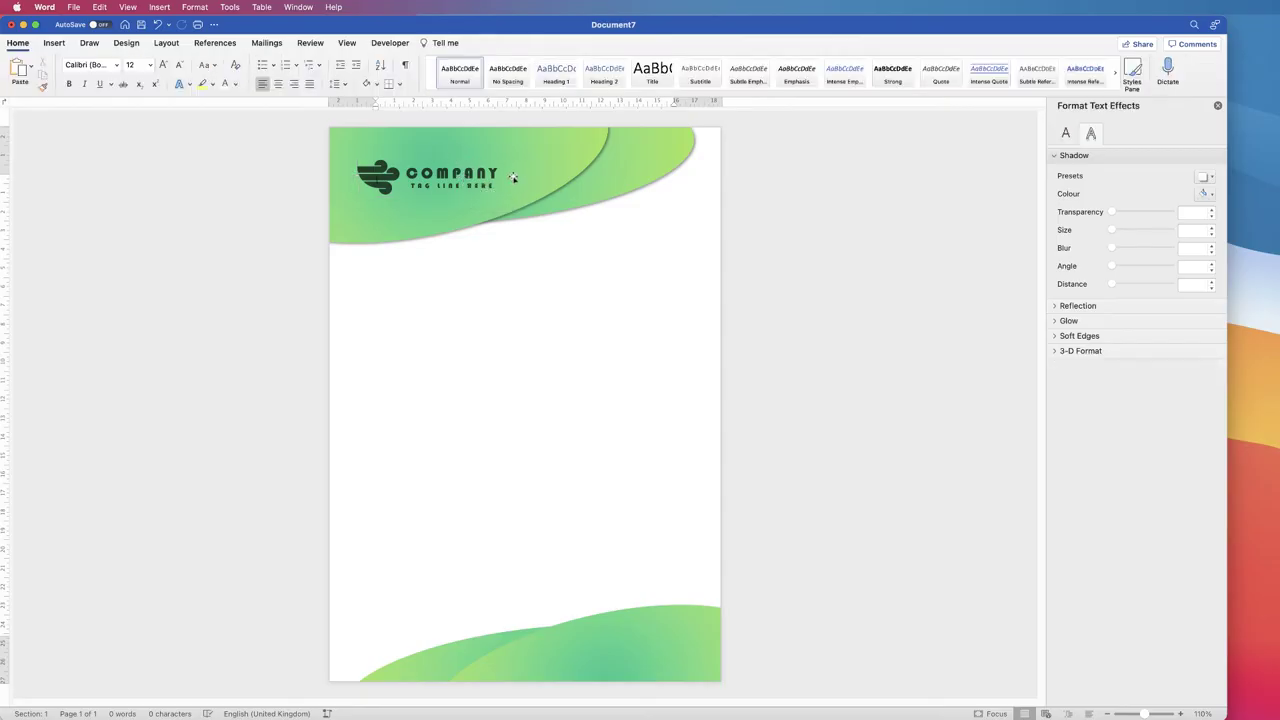
Group the logo with the oval group at the top of the page
click(455, 174)
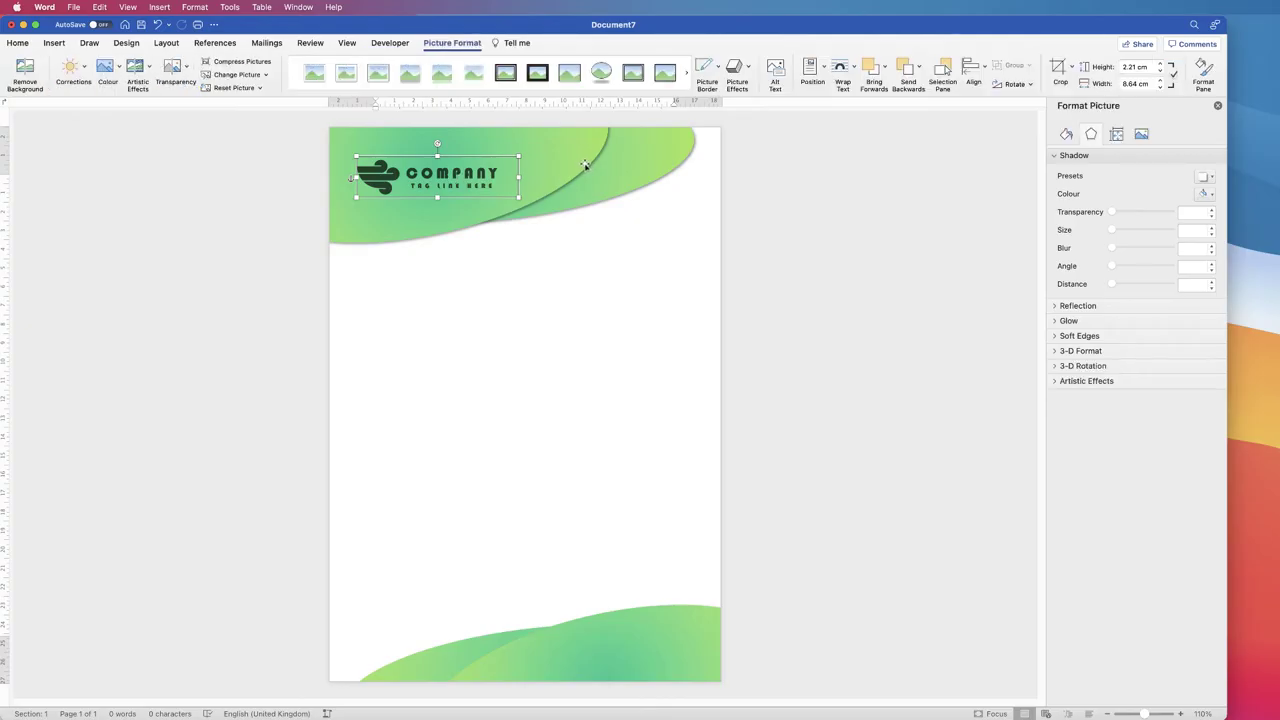
shift+click(599, 174)
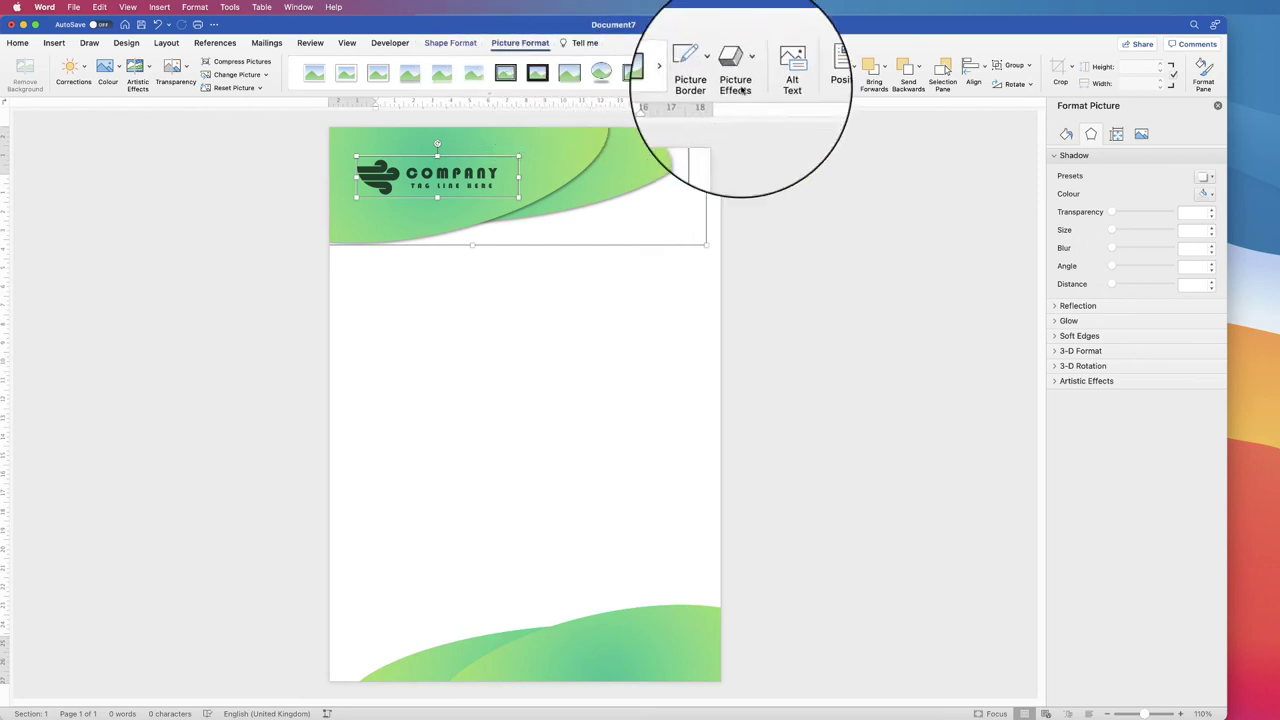
click(1017, 64)
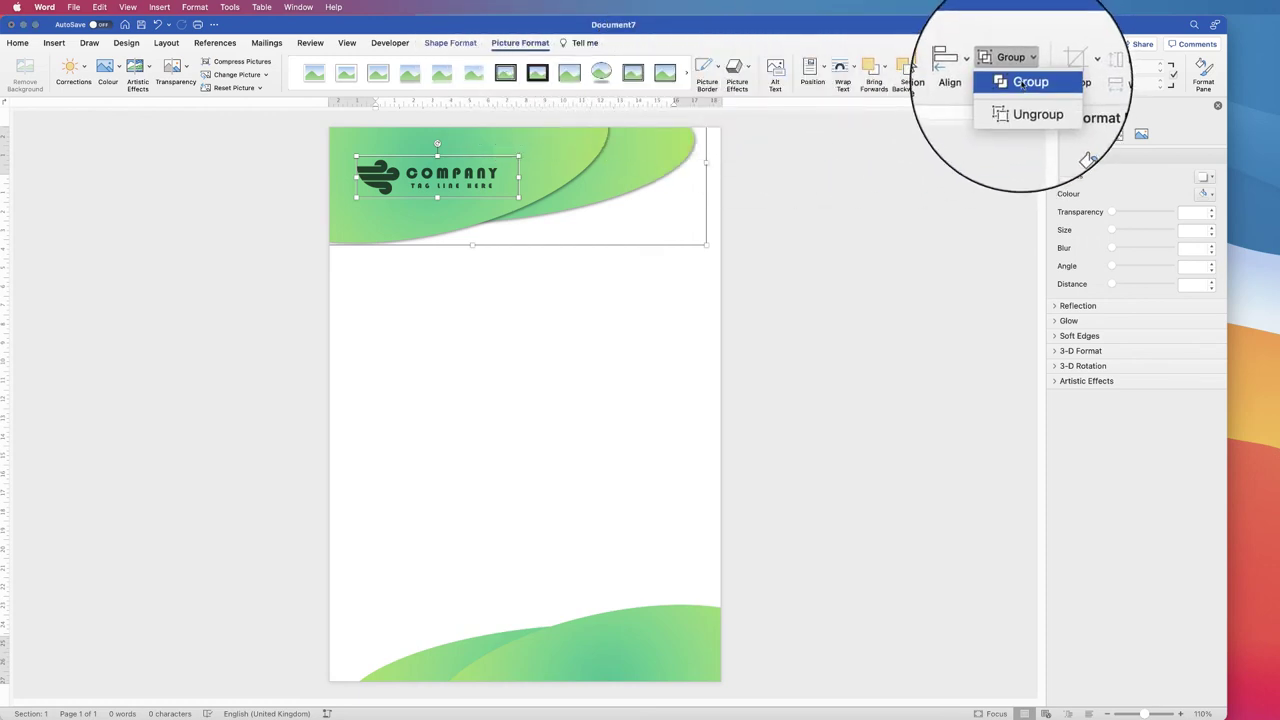
click(1016, 80)
click(510, 412)
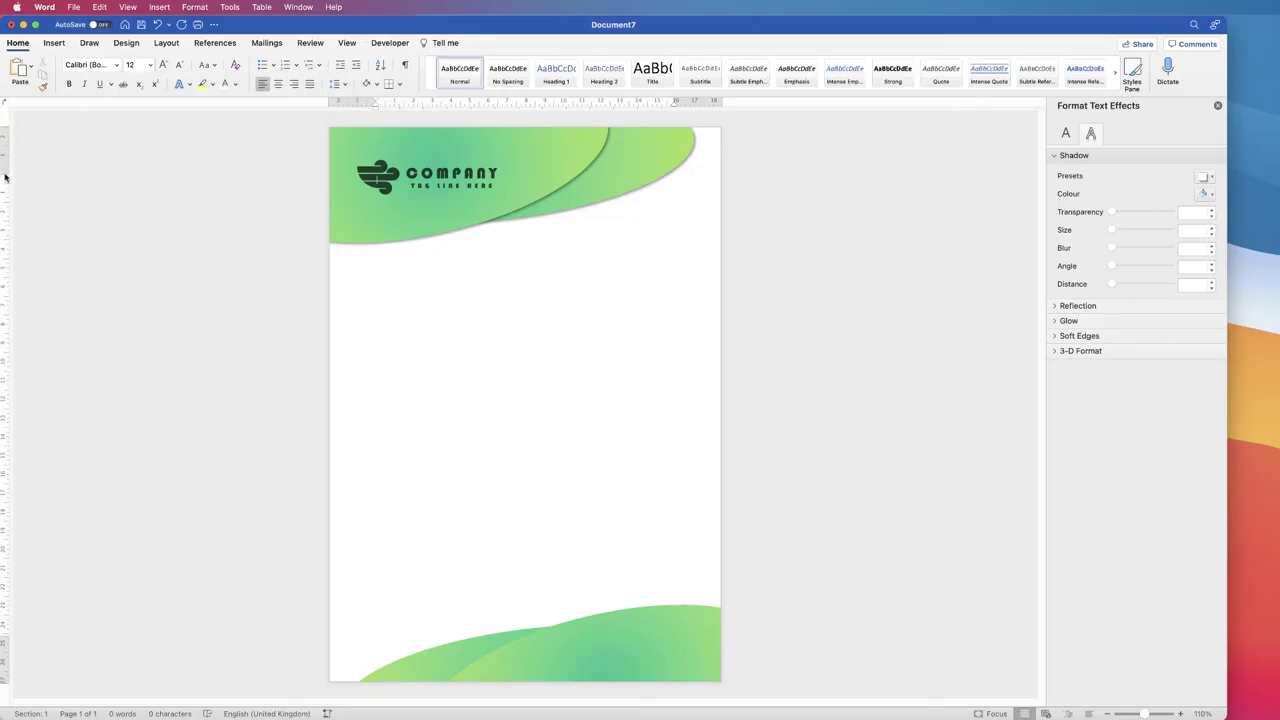
Lower the top margin on the ruler to just below the header ovals and reposition both groups at the page's top and bottom edges
click(346, 42)
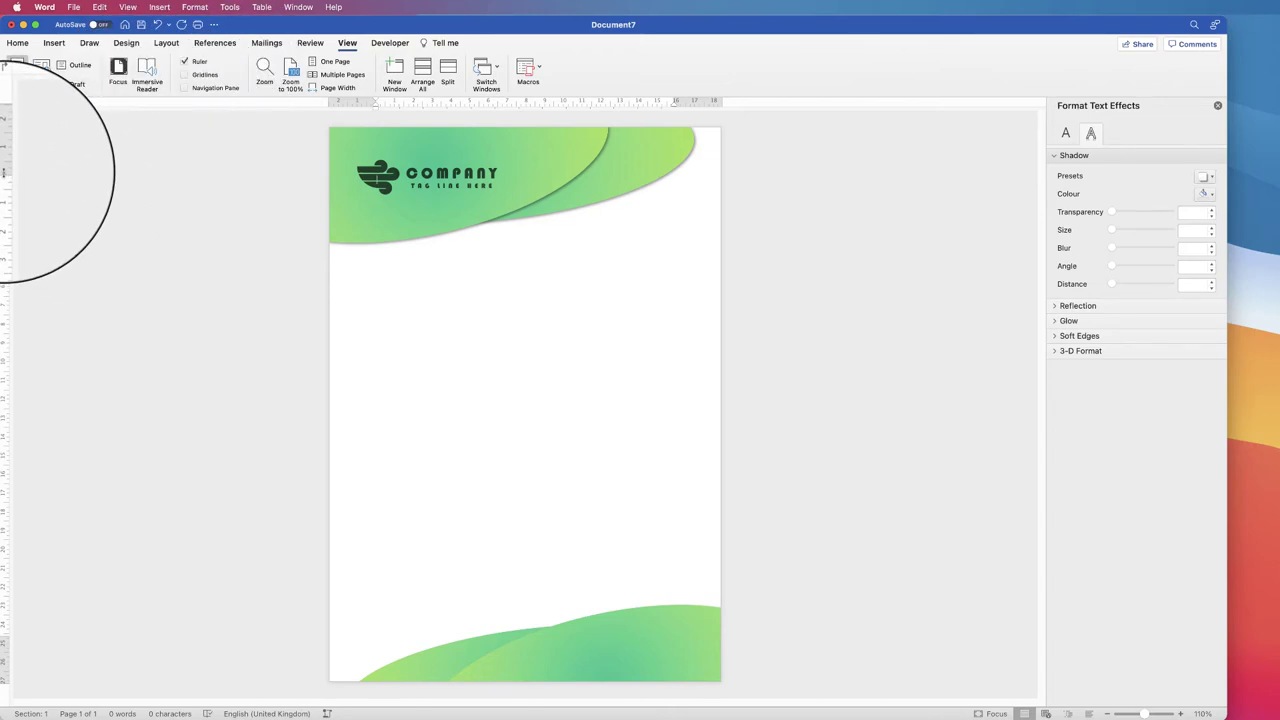
drag(4, 172, 6, 246)
drag(452, 220, 437, 156)
drag(675, 680, 675, 625)
drag(675, 627, 677, 629)
drag(401, 210, 403, 205)
click(412, 271)
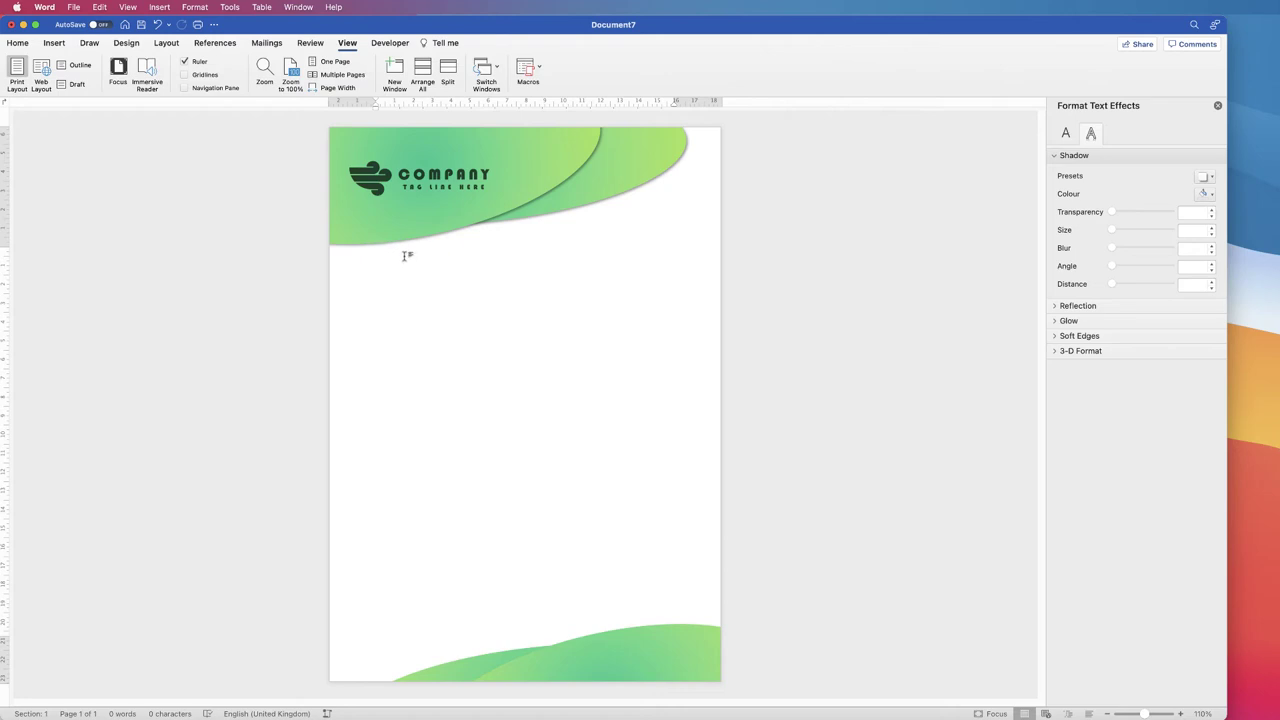
Test the body area below the header ovals with centred filler text, delete it and restore left alignment
key(super+e)
text(;dlfkgjsdg)
key(BackSpace)
key(BackSpace)
key(BackSpace)
key(BackSpace)
key(BackSpace)
key(BackSpace)
key(BackSpace)
key(BackSpace)
key(BackSpace)
key(BackSpace)
key(super+l)
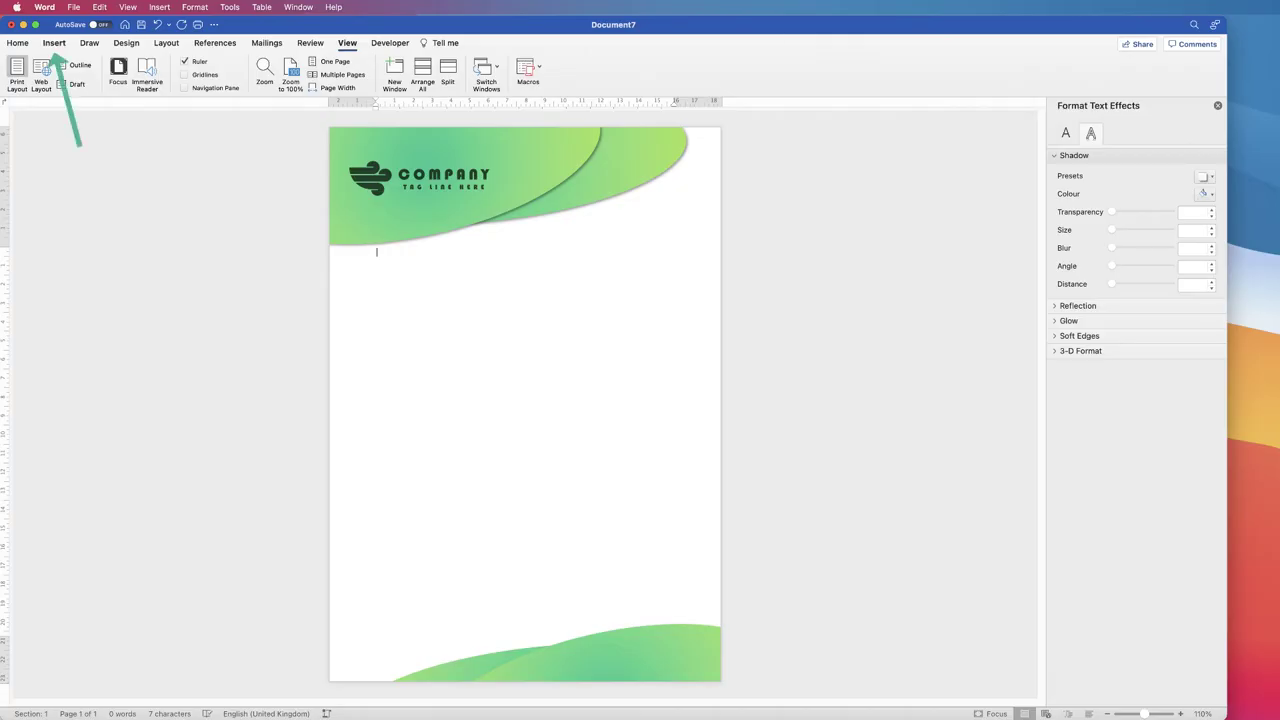
Try a page break to add a second page, and remove it again
click(54, 42)
click(69, 72)
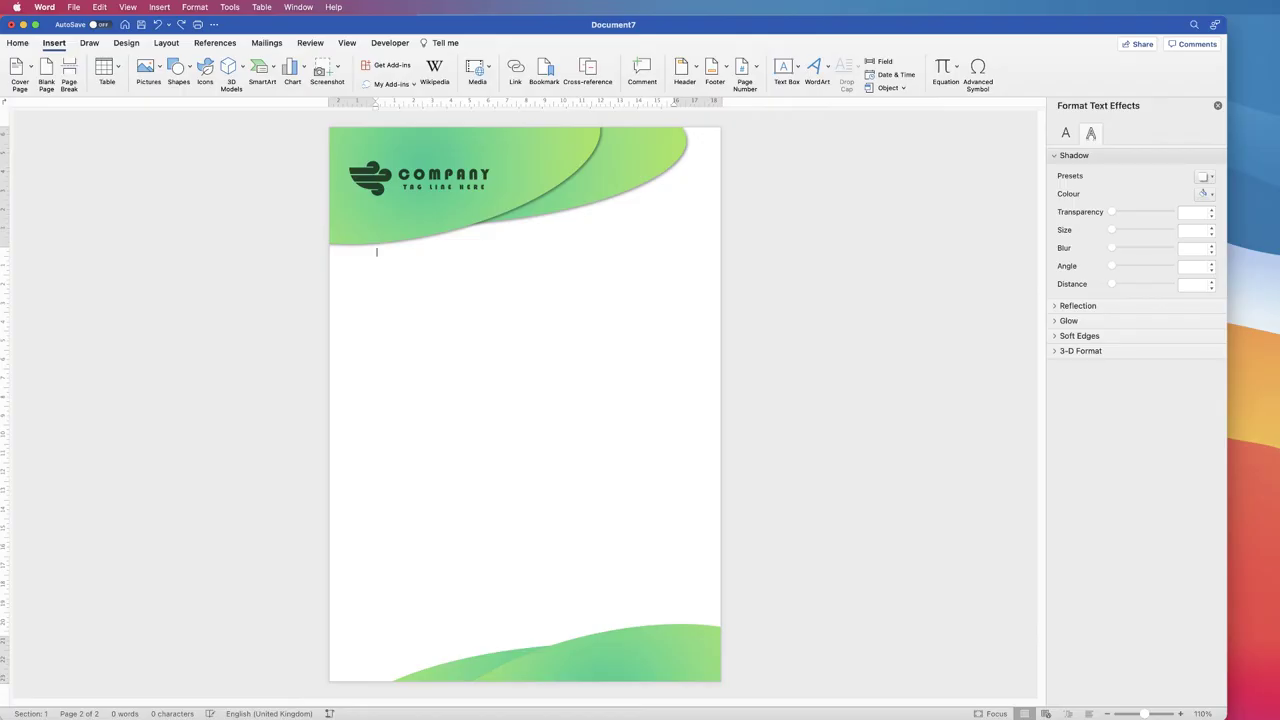
key(BackSpace)
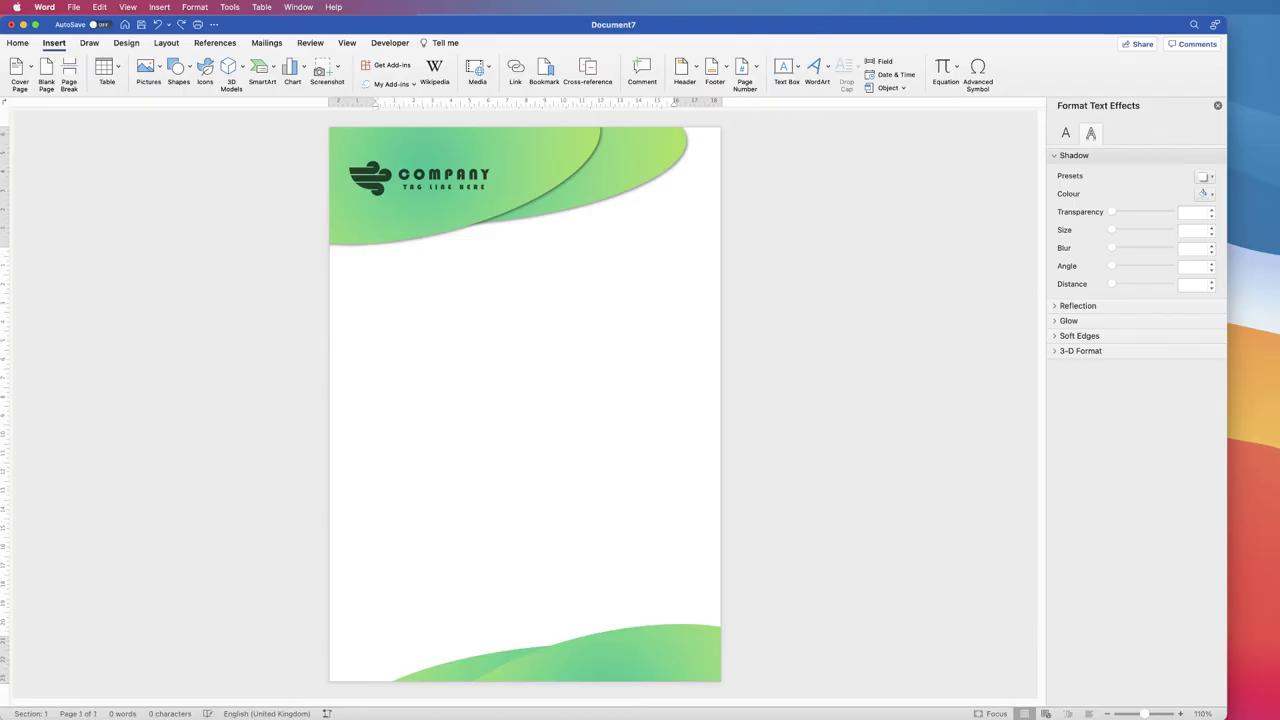
Move the bottom and top oval groups into the middle of the page and copy both together
drag(566, 672, 558, 471)
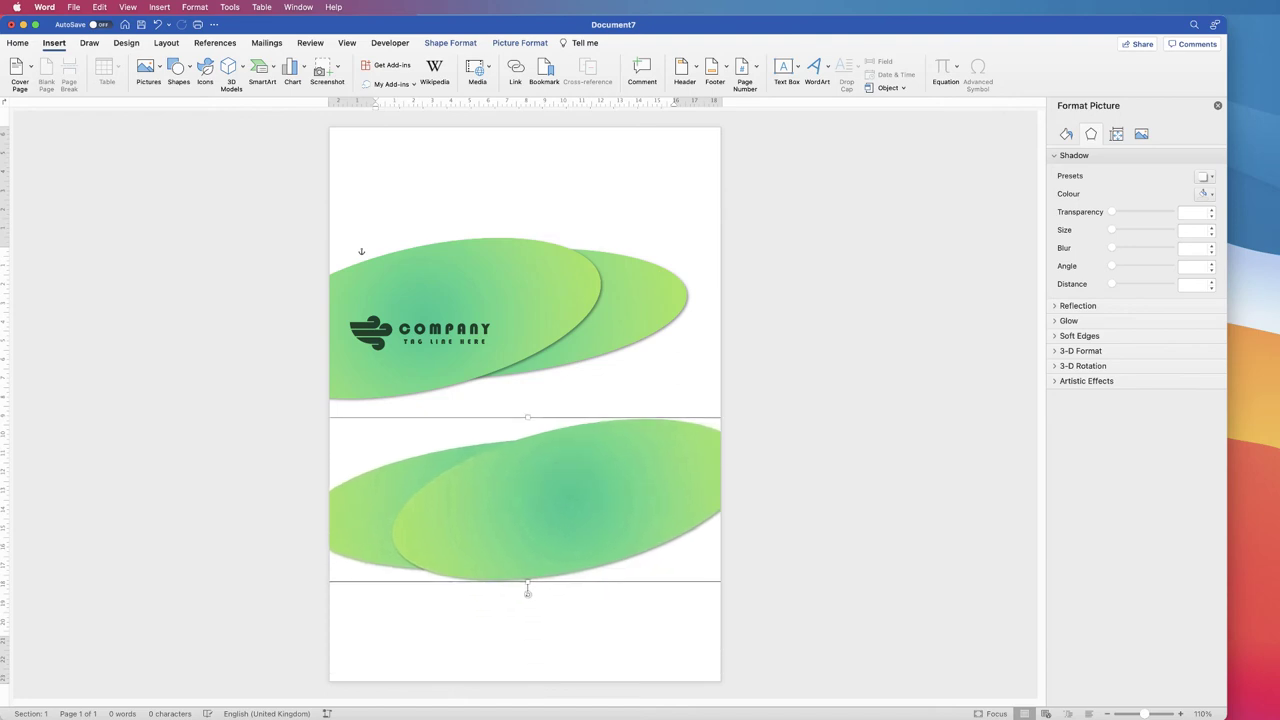
click(500, 320)
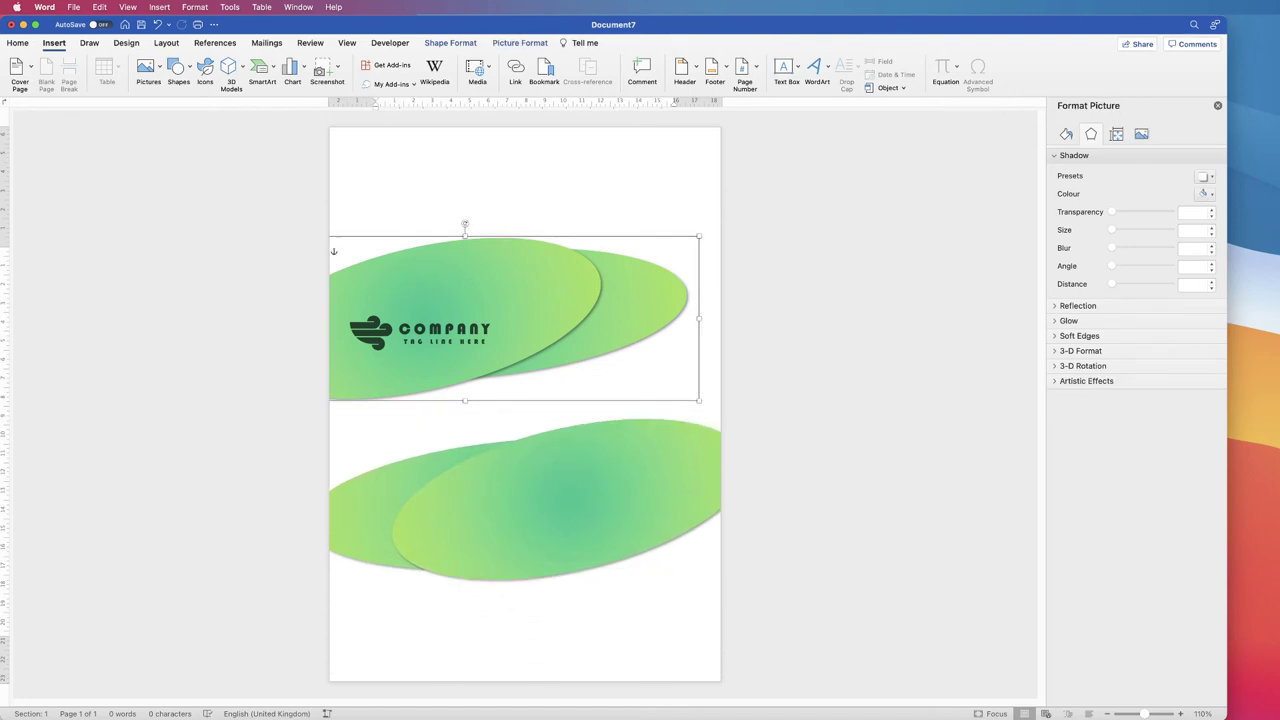
shift+click(527, 500)
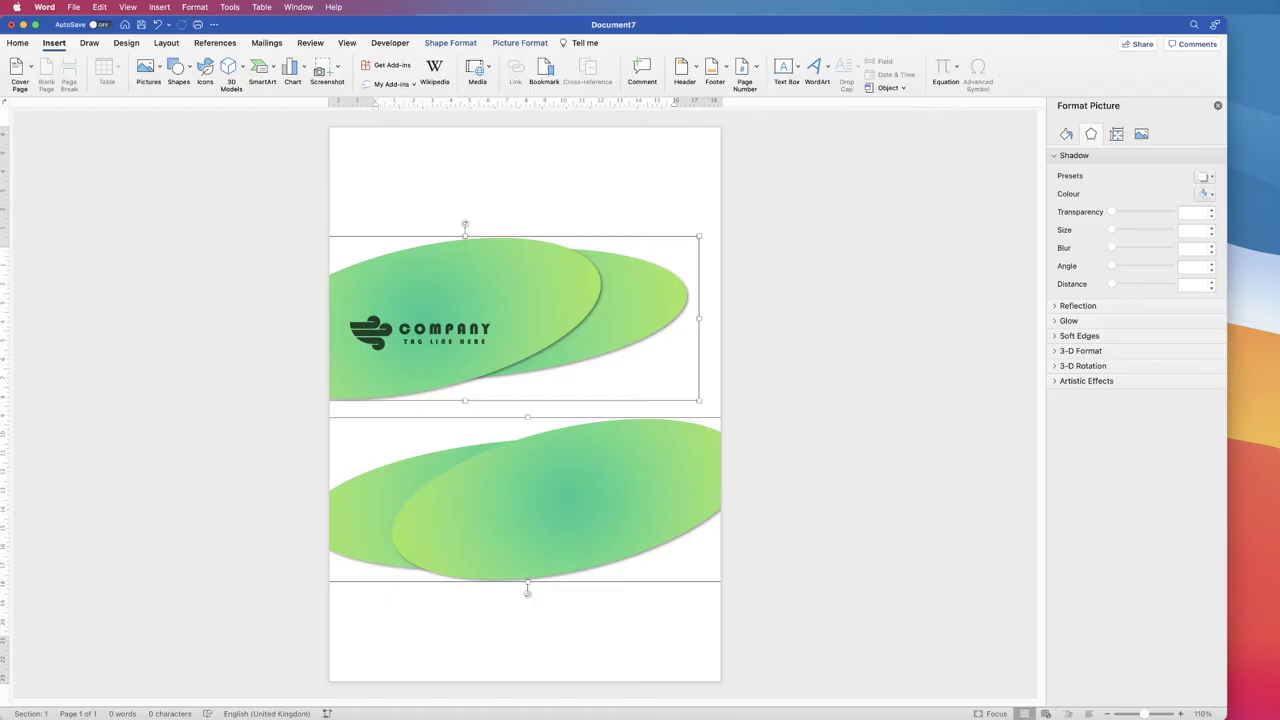
click(18, 43)
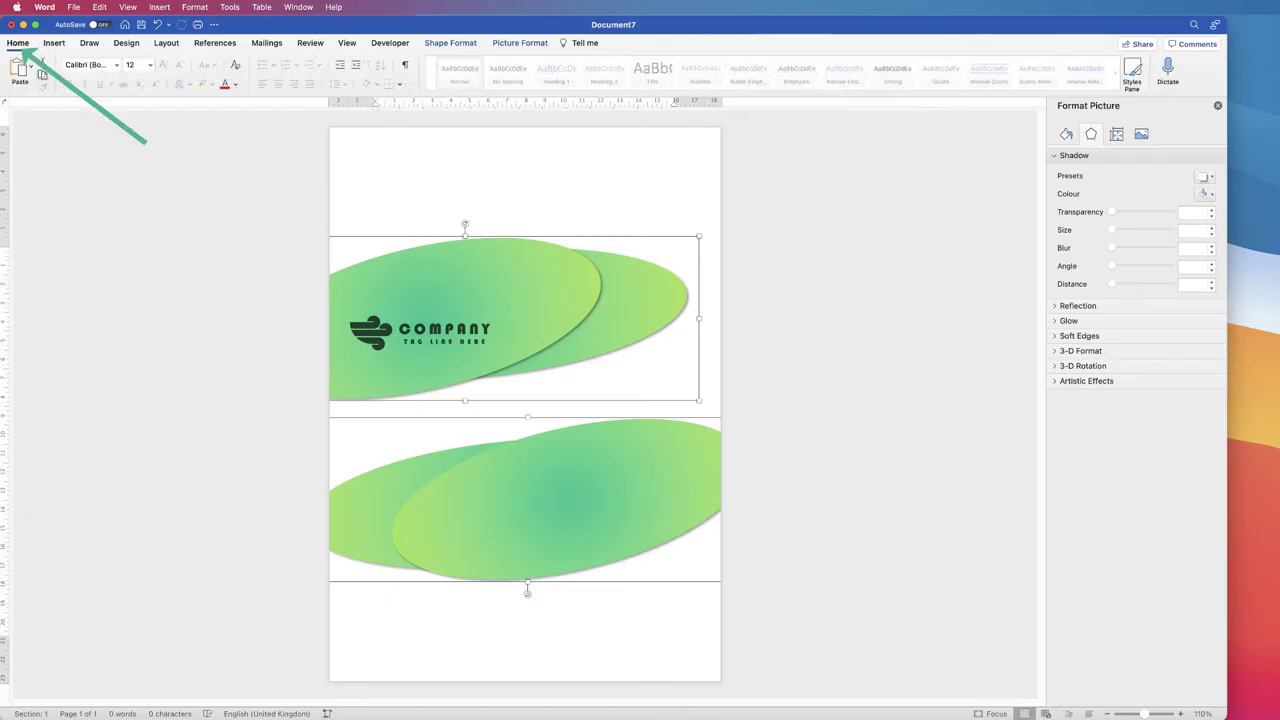
click(42, 74)
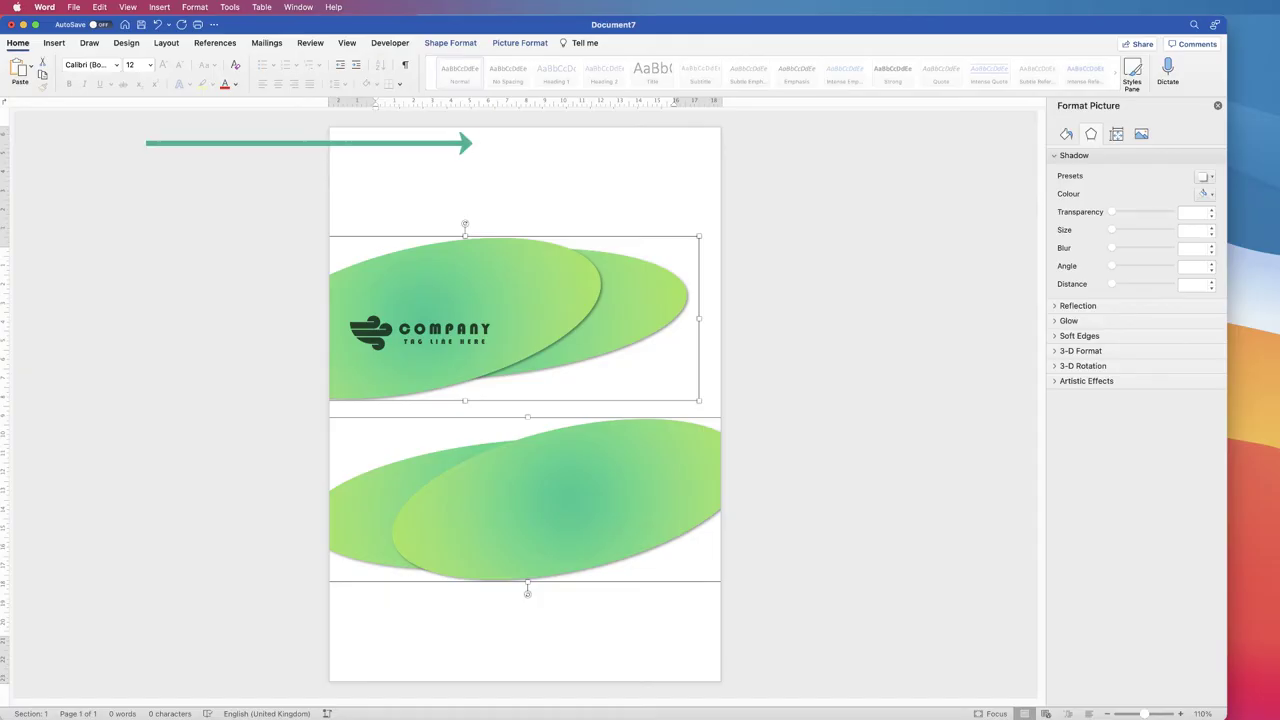
Open the page header for editing and paste both copied oval groups into it
click(371, 251)
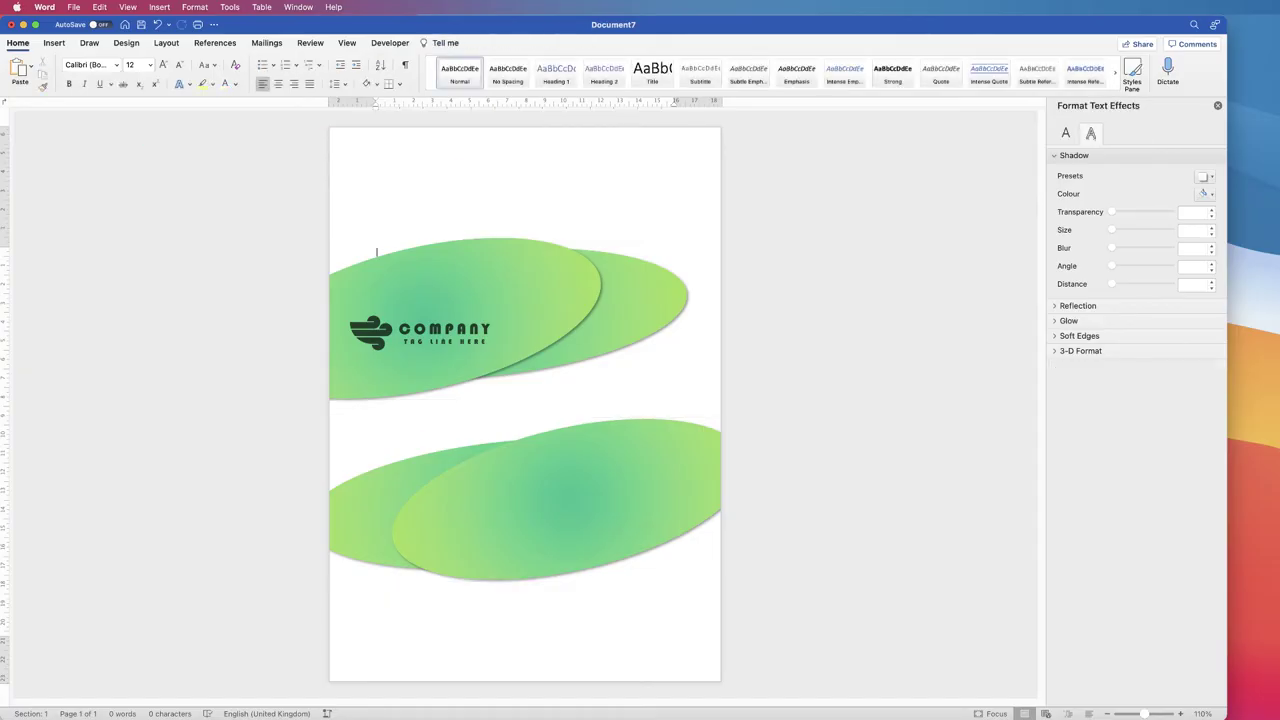
double_click(376, 155)
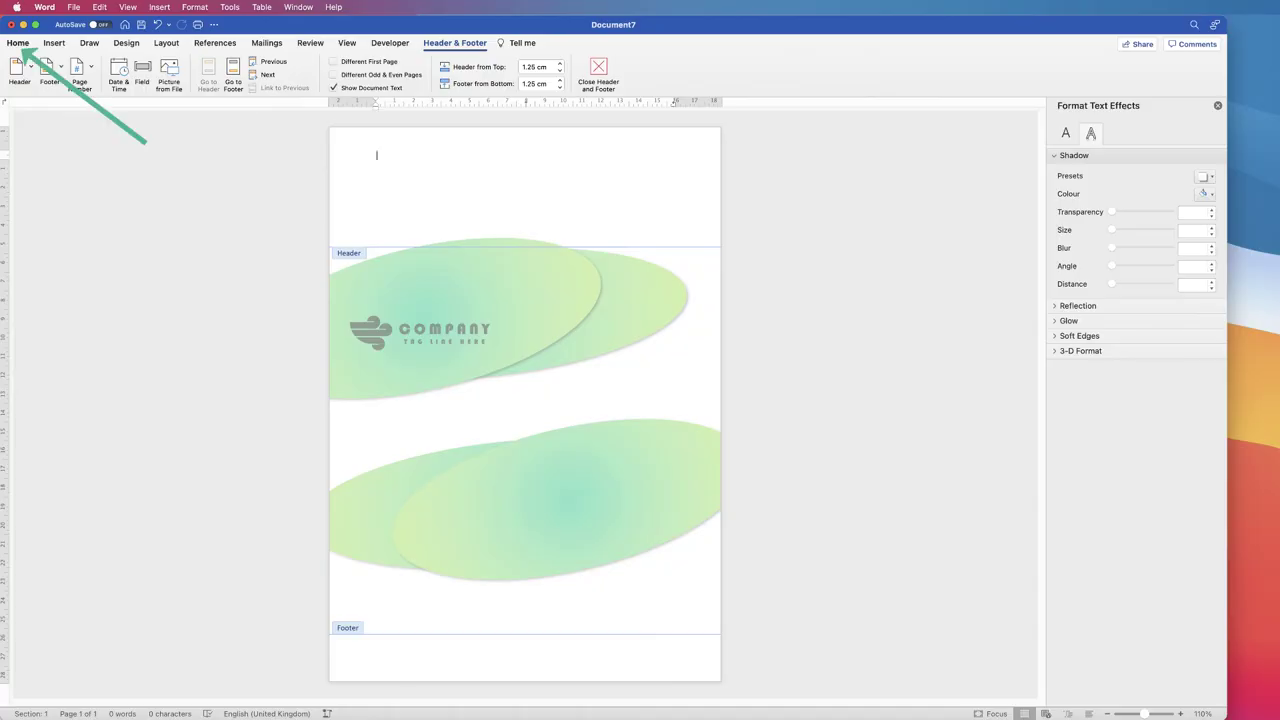
click(18, 42)
click(19, 68)
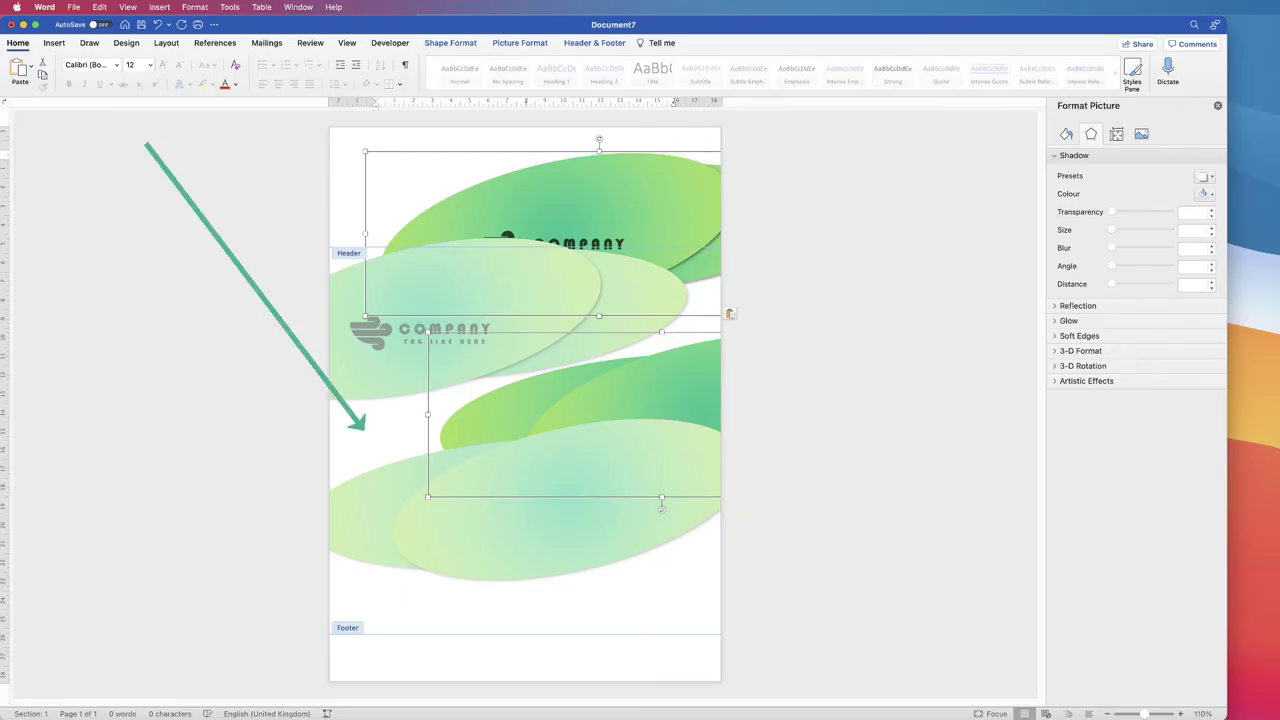
Position the pasted logo group against the page's top edge and the other pasted oval group against its bottom edge
key(Escape)
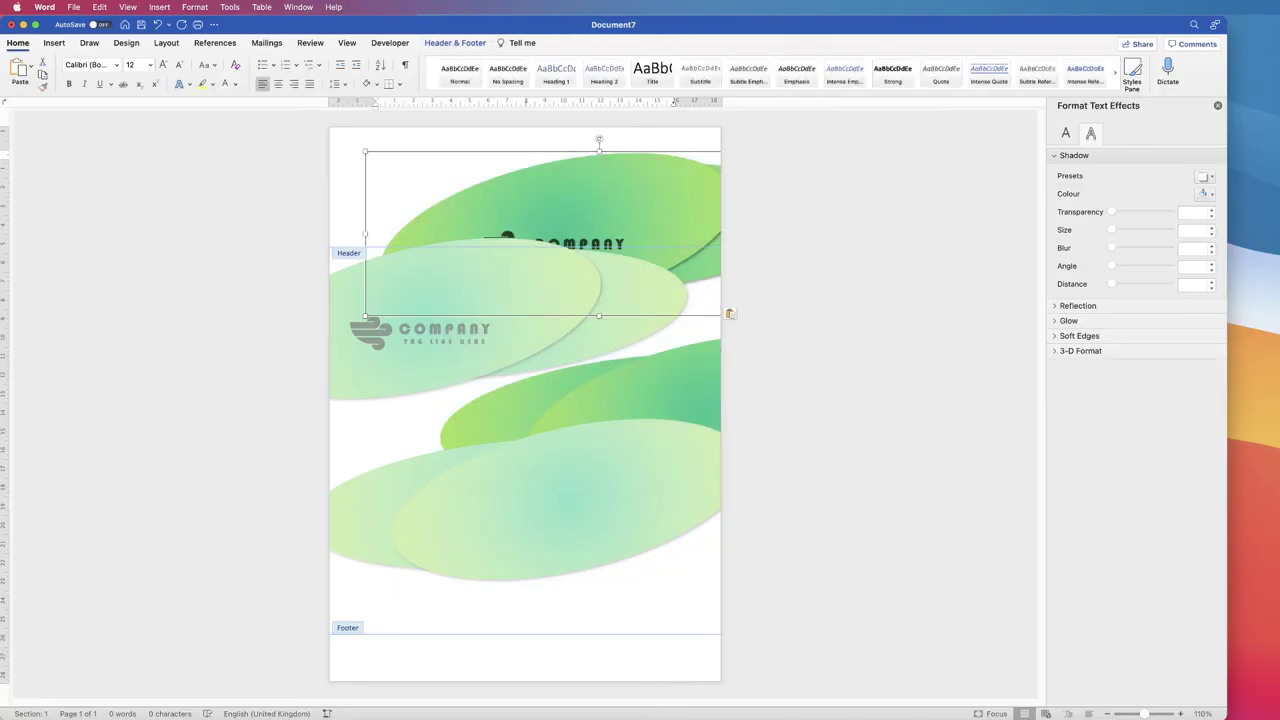
click(620, 212)
drag(620, 212, 484, 144)
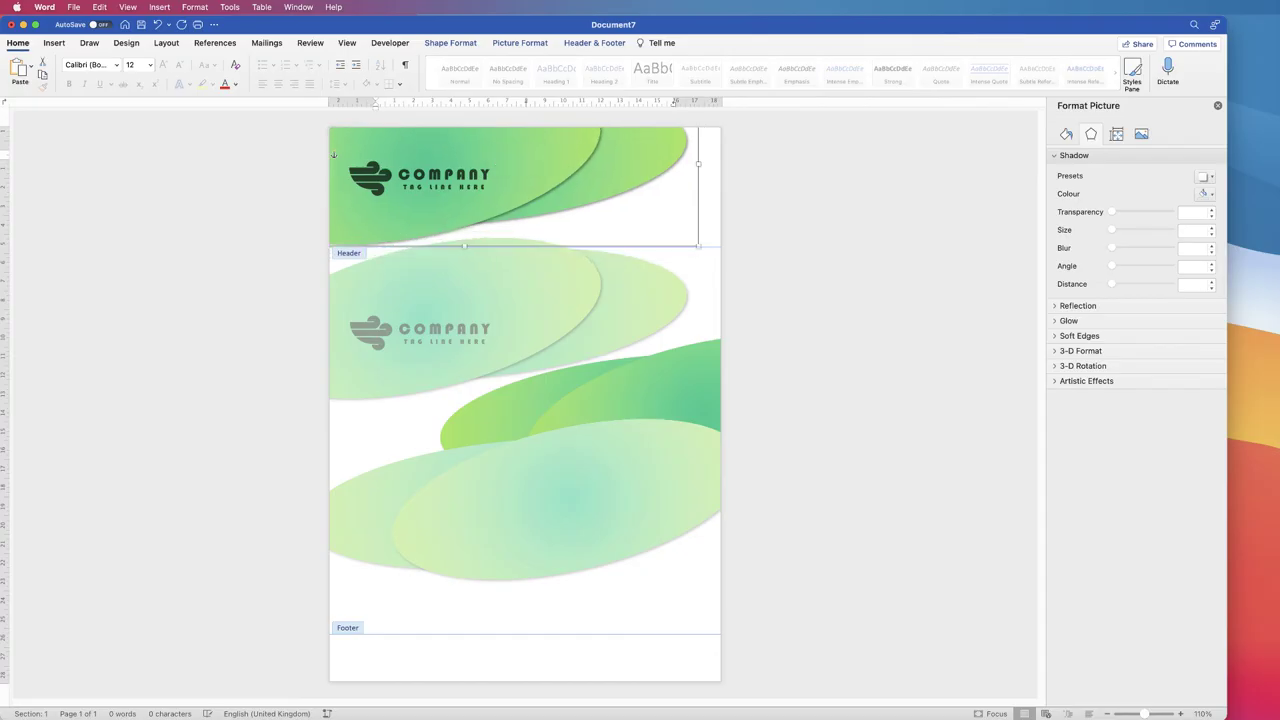
click(660, 508)
drag(660, 508, 626, 689)
drag(662, 584, 616, 657)
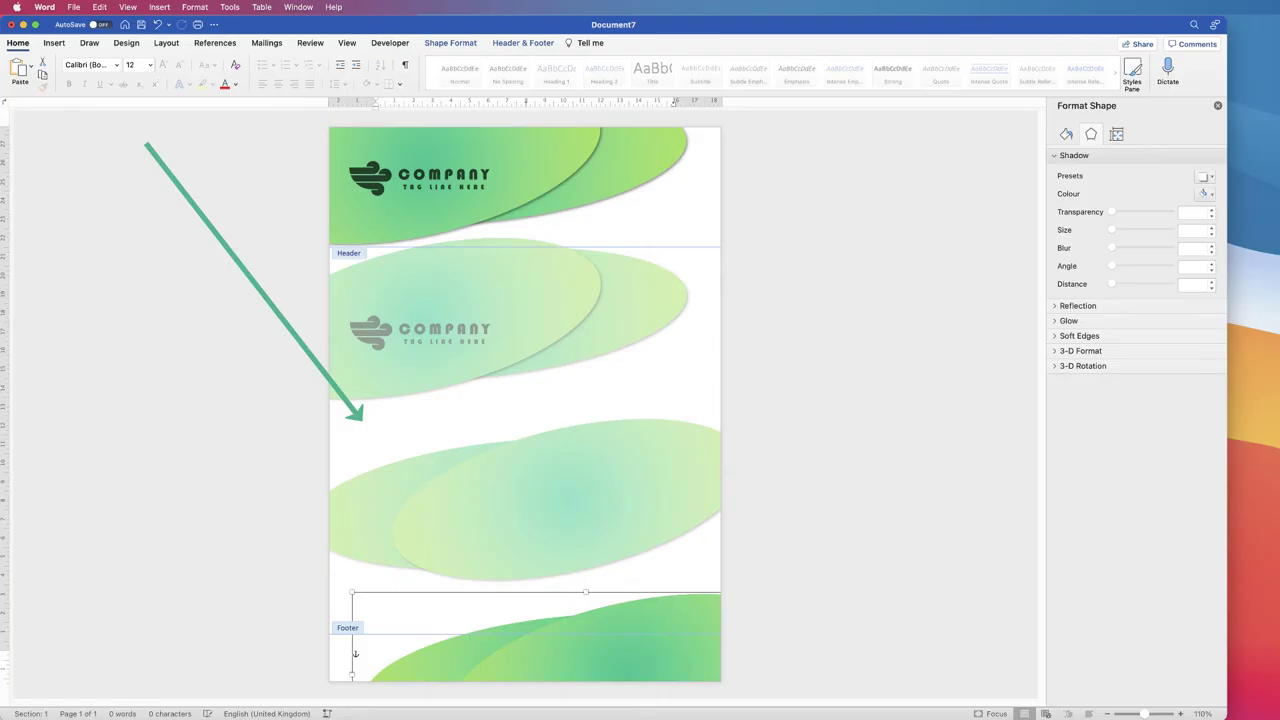
Leave header editing and delete the original oval groups from the page body
double_click(355, 413)
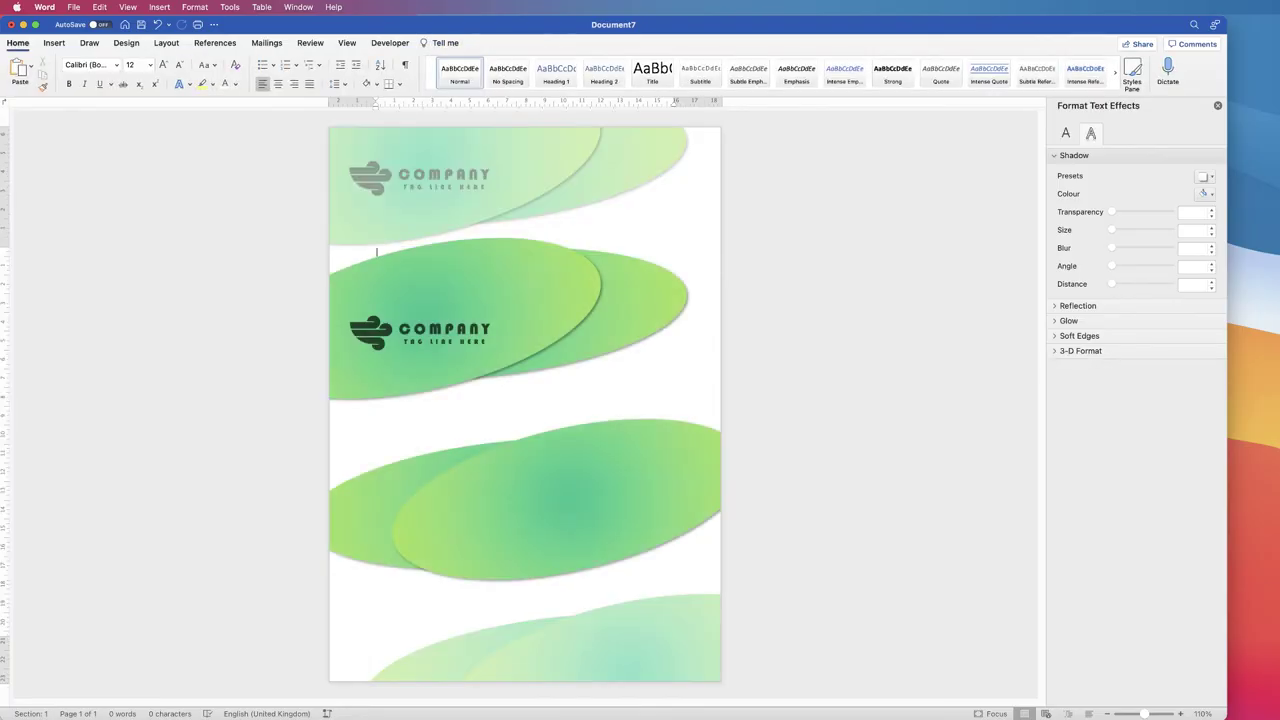
click(465, 318)
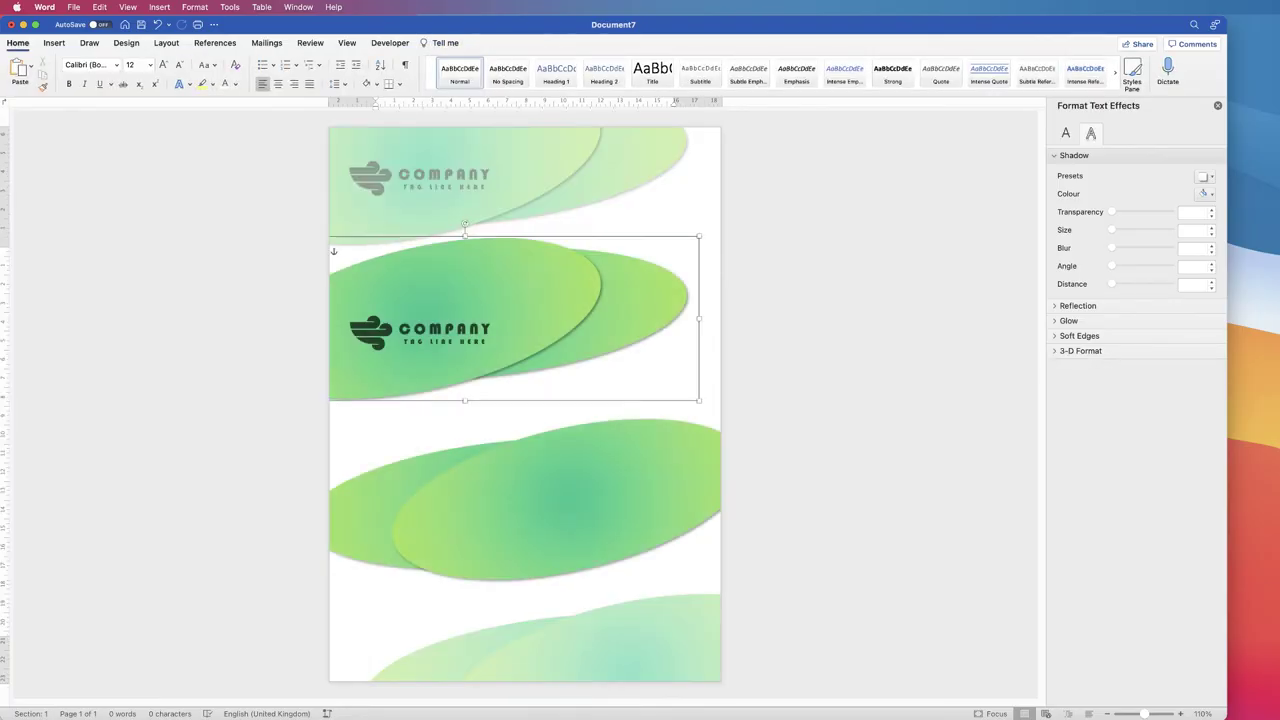
key(Delete)
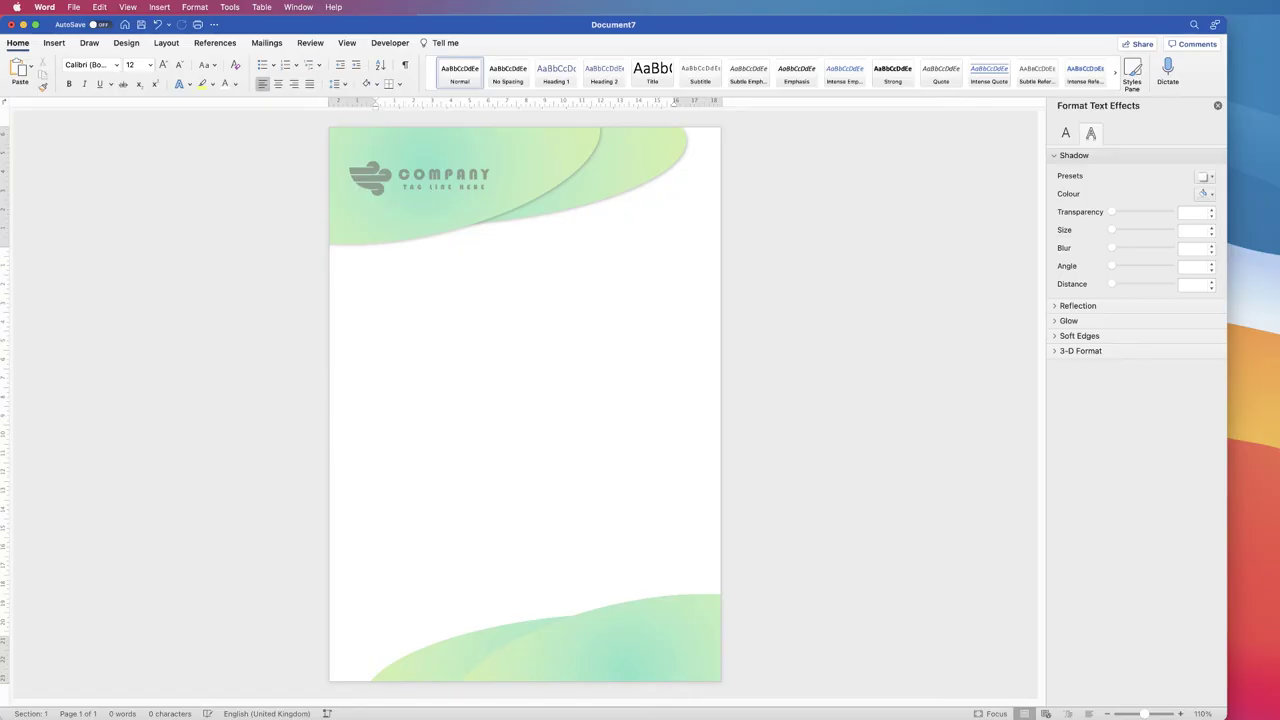
Add blank lines to the body until a second page starts, to check that the letterhead repeats
key(Return)
key(Return)
key(Return)
key(Return)
key(Return)
key(Return)
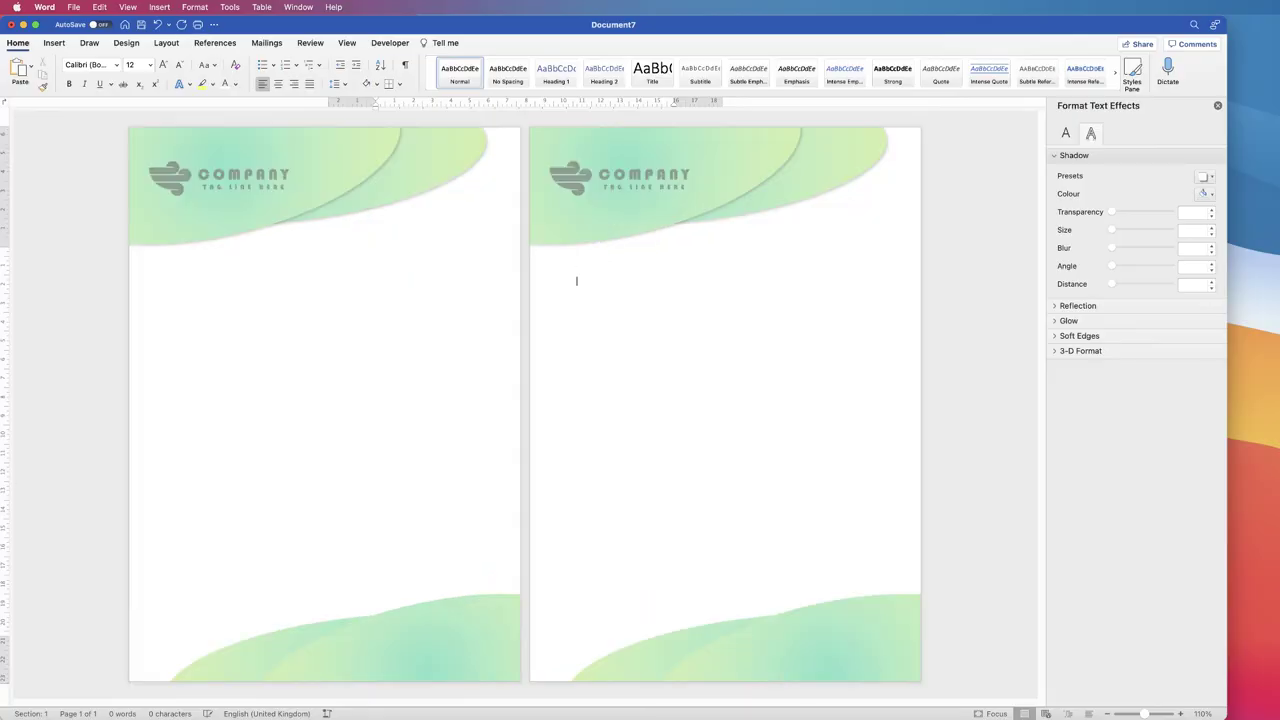
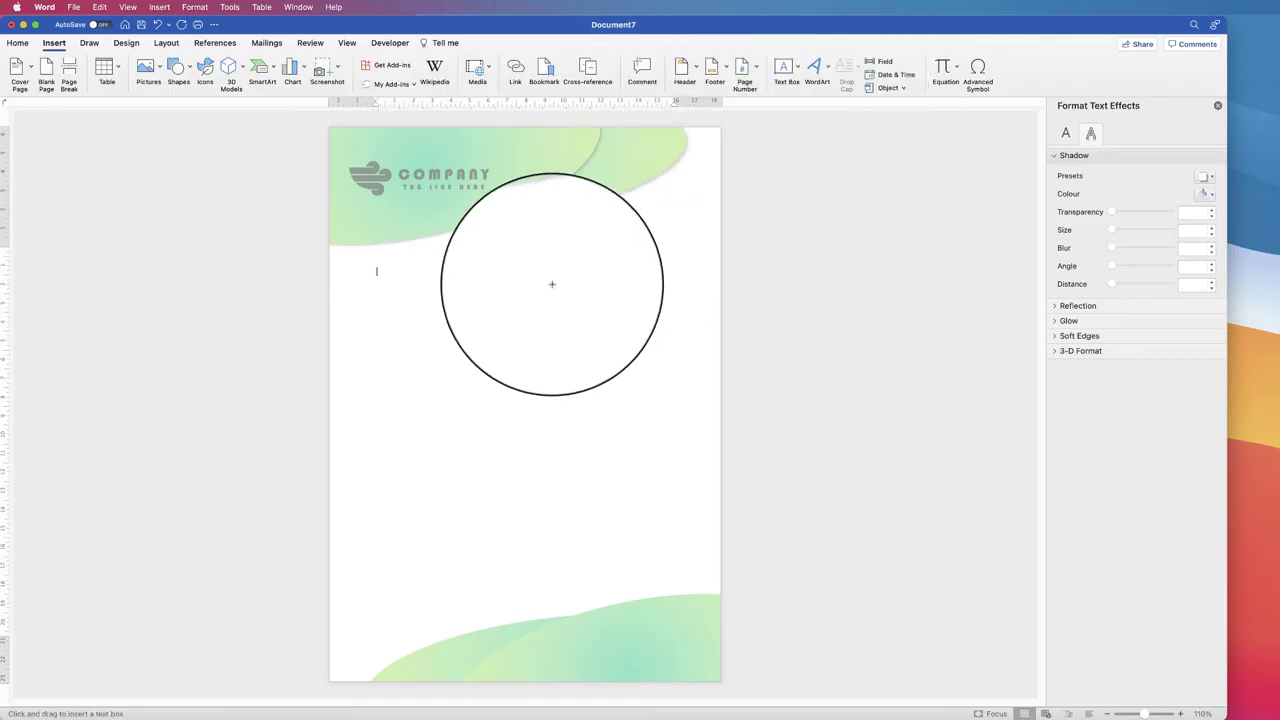
Draw a text box about 6.5 cm wide and 4.4 cm high below the header ovals' right end and fill in the sender's address
mouse_move(571, 241)
mouse_down()
mouse_move(618, 314)
mouse_move(685, 312)
mouse_move(690, 323)
mouse_up()
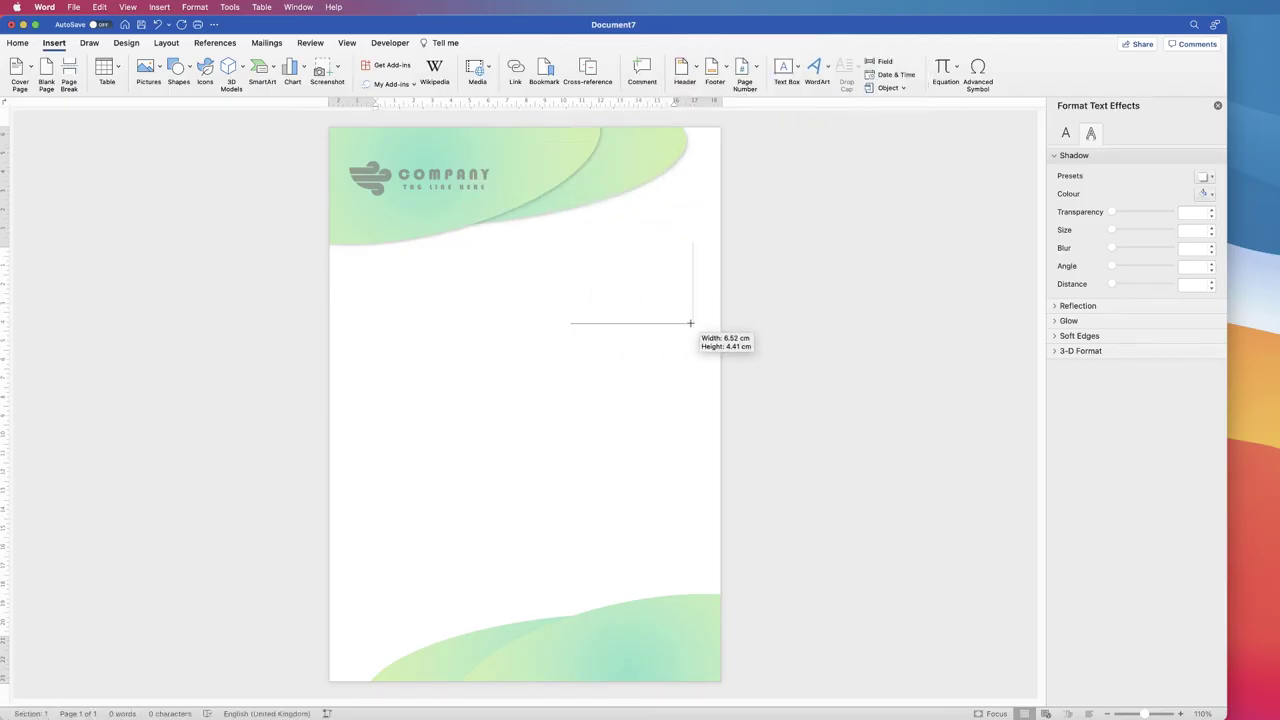
drag(653, 363, 651, 360)
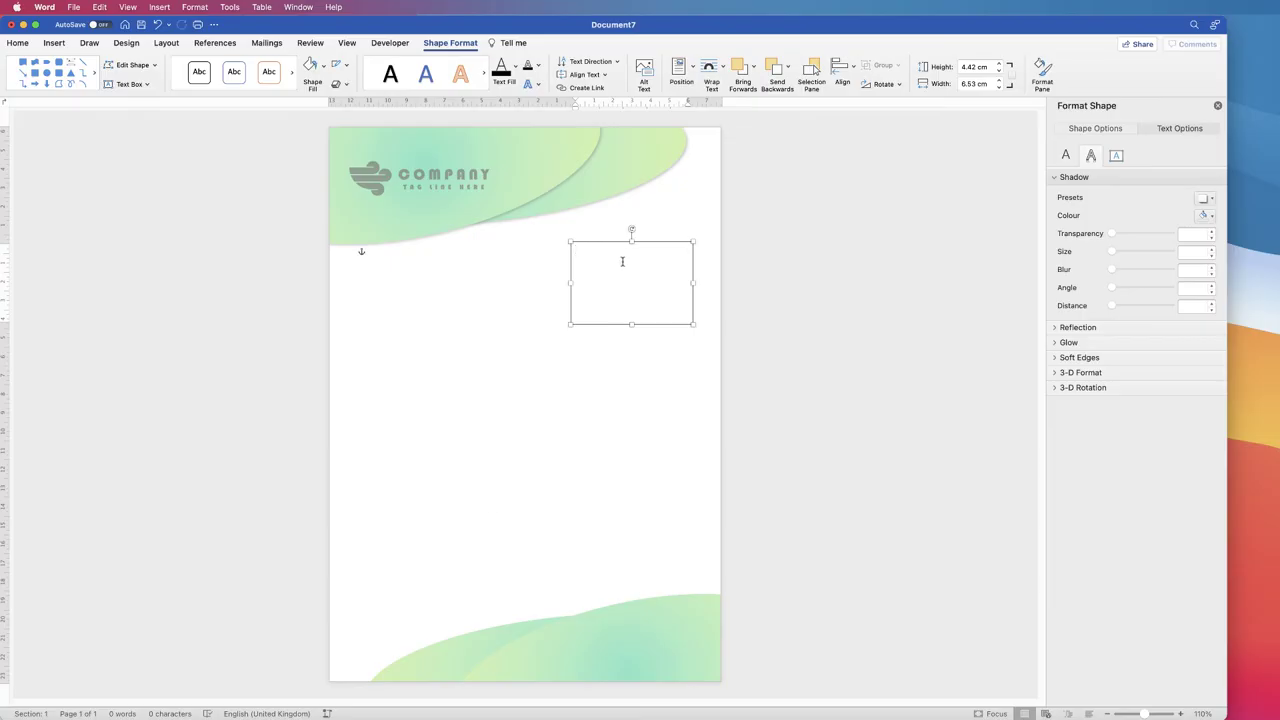
text(1 Your Street A Town Somewhere County or District State Zip/Postcode)
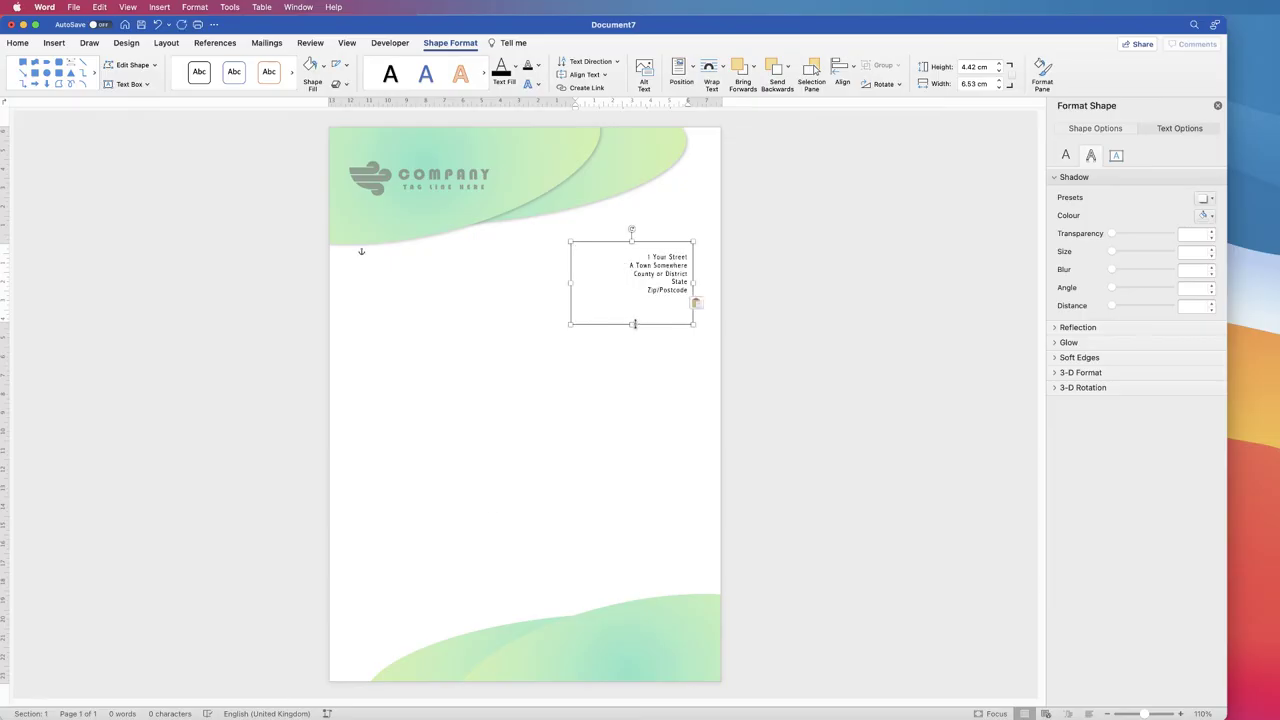
Shrink the address text box to about 4.14 cm wide and 3.12 cm high, fitting the text
drag(634, 323, 634, 300)
drag(571, 270, 615, 270)
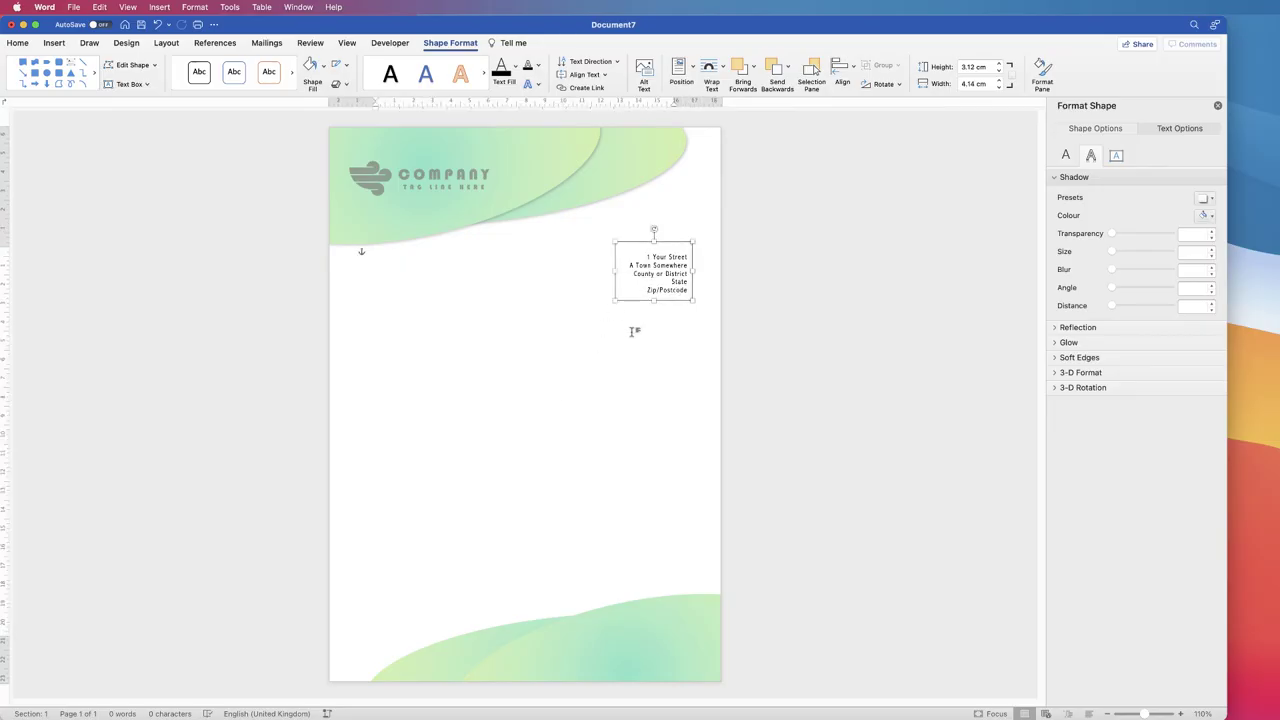
click(640, 318)
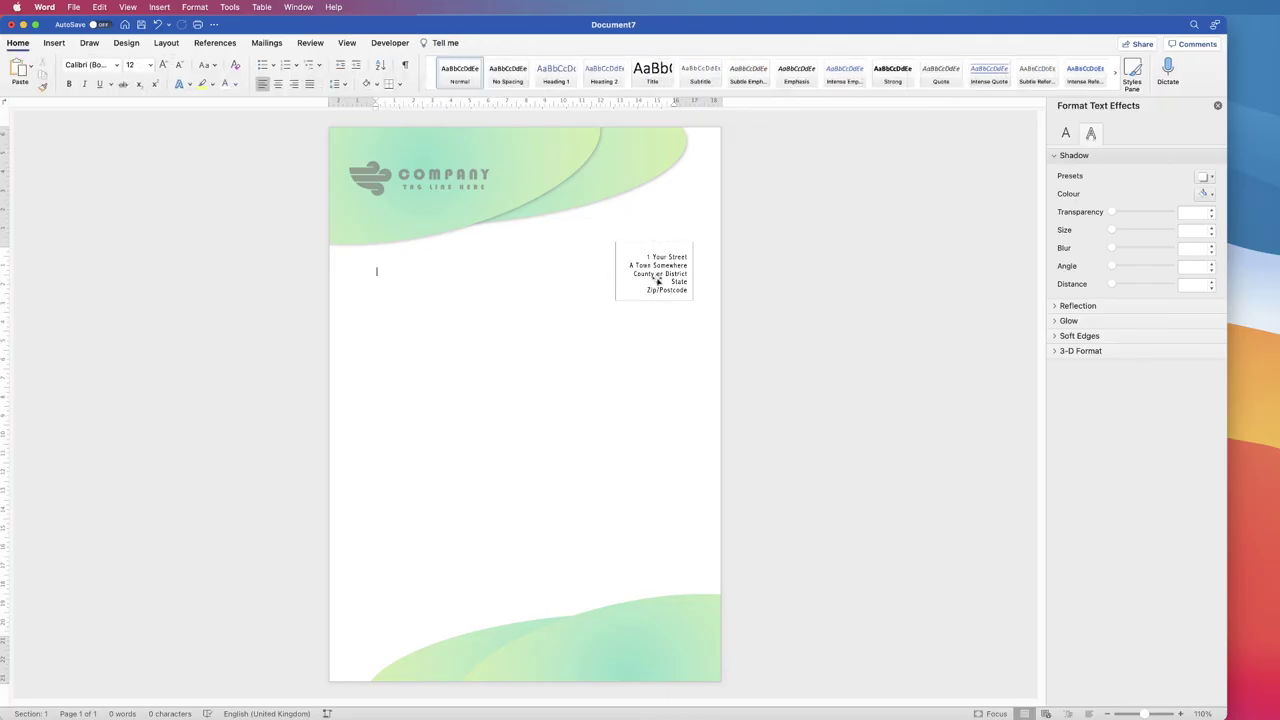
Set the address text box to No Outline
click(657, 282)
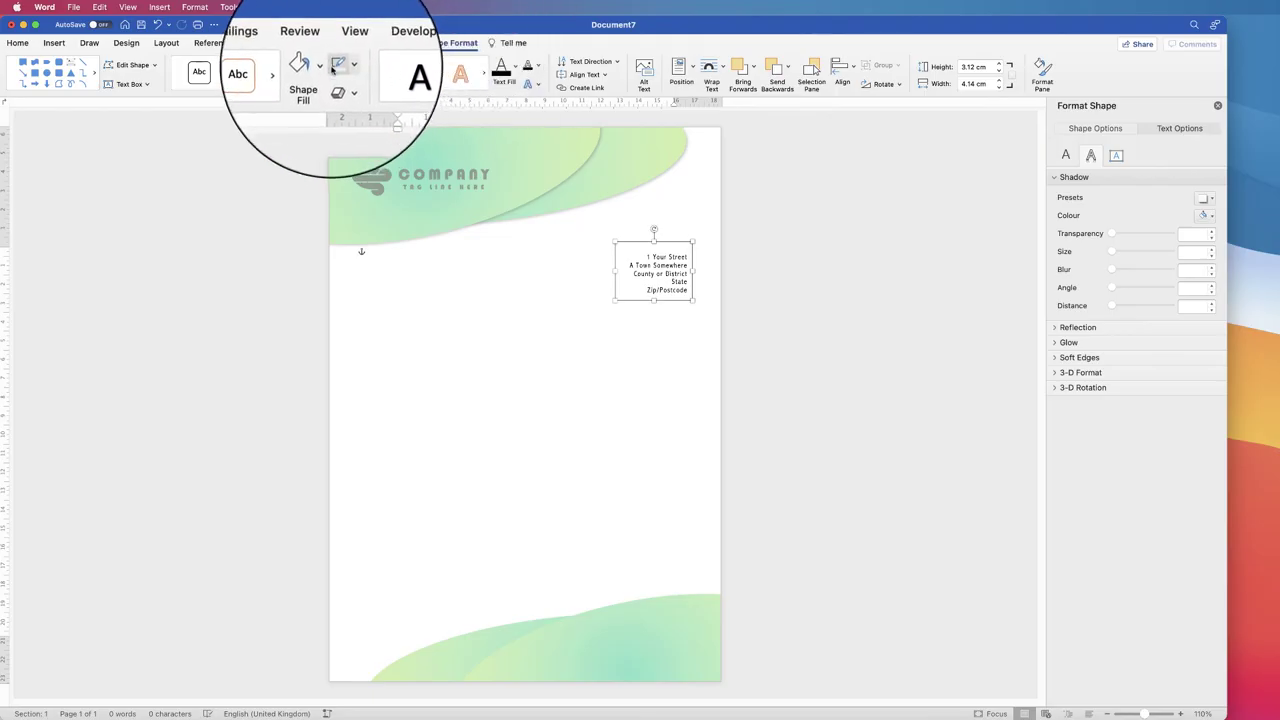
click(346, 67)
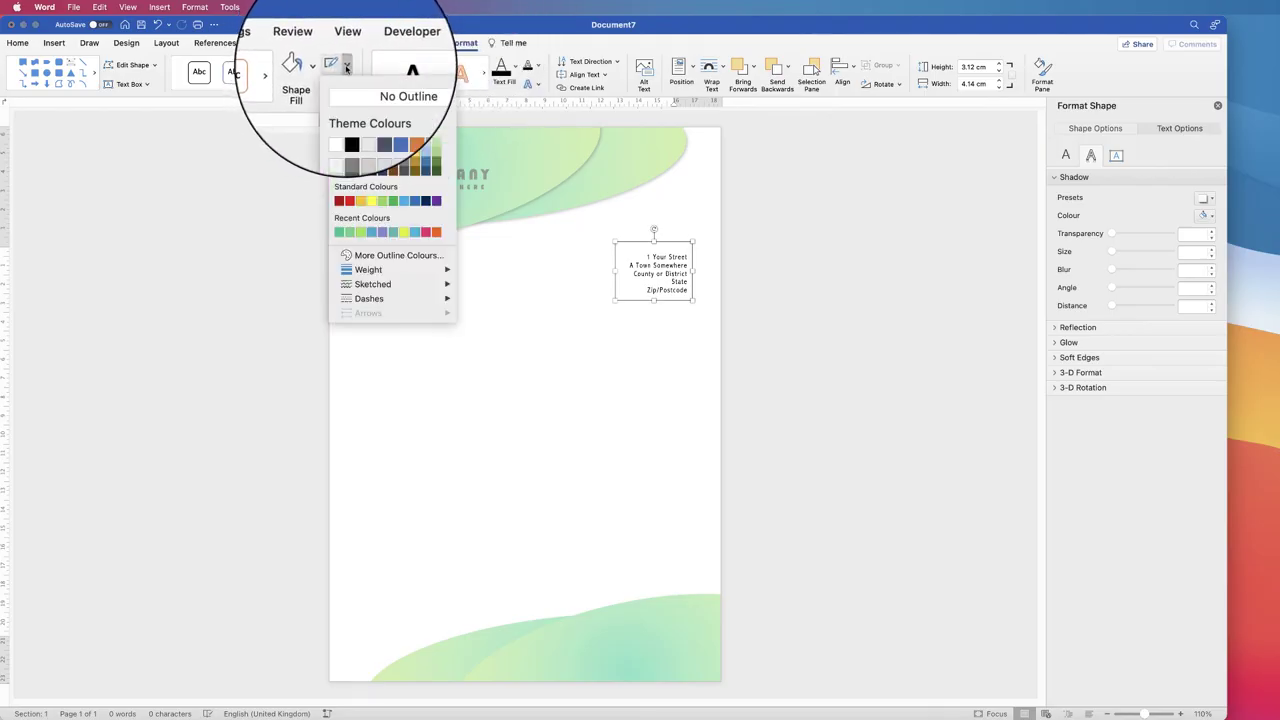
click(385, 97)
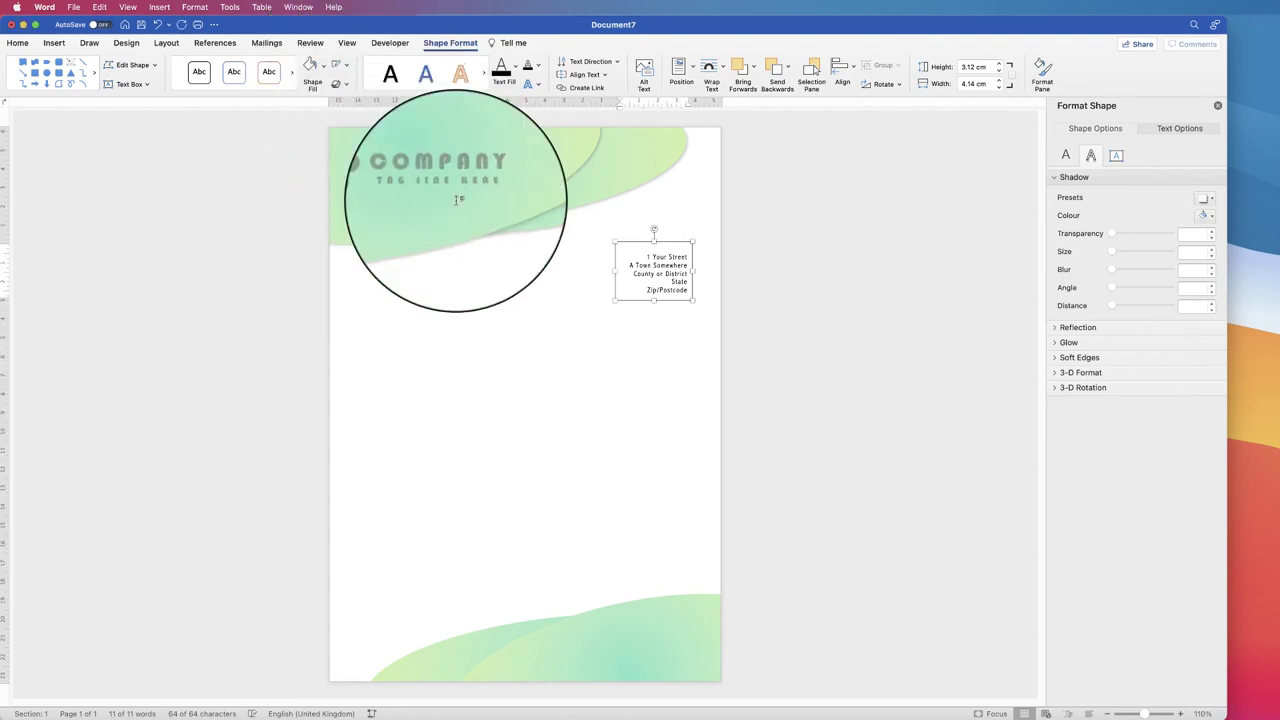
click(486, 331)
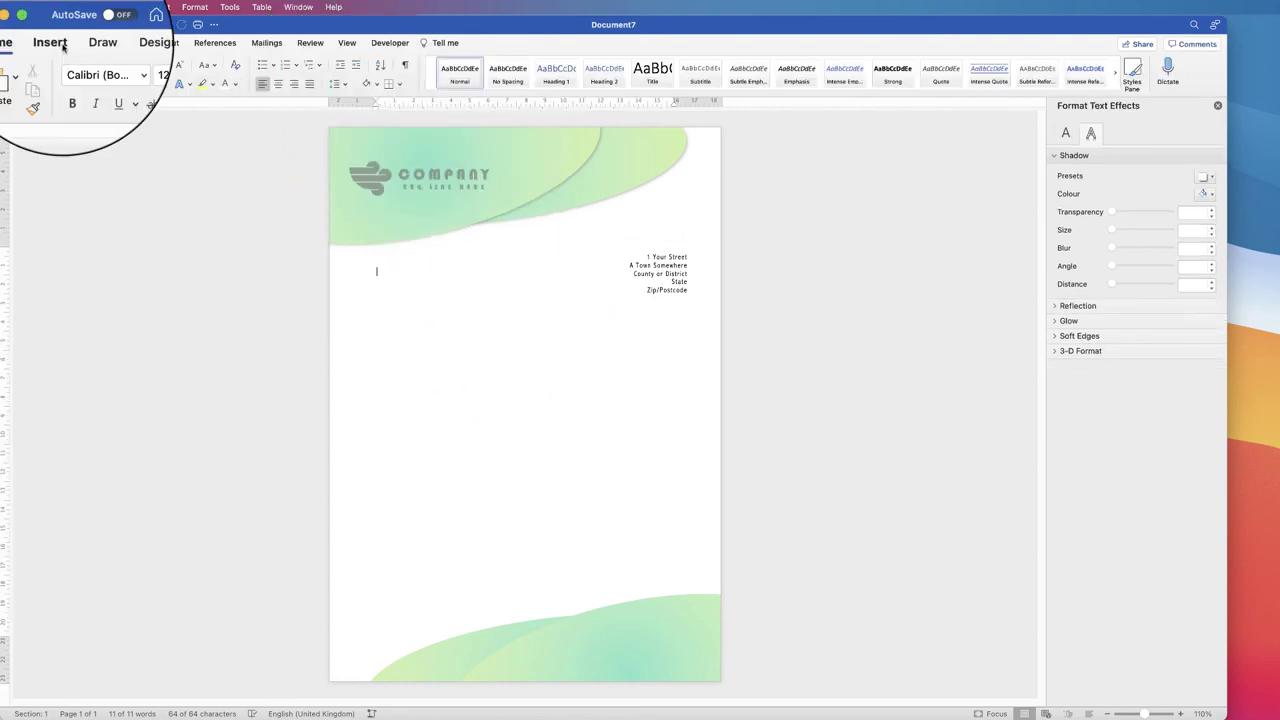
Draw a body text box about 13.3 cm wide and 14.9 cm high below the address and fill it with the "TO WHOM IT MAY CONCERN" sample letter
click(53, 42)
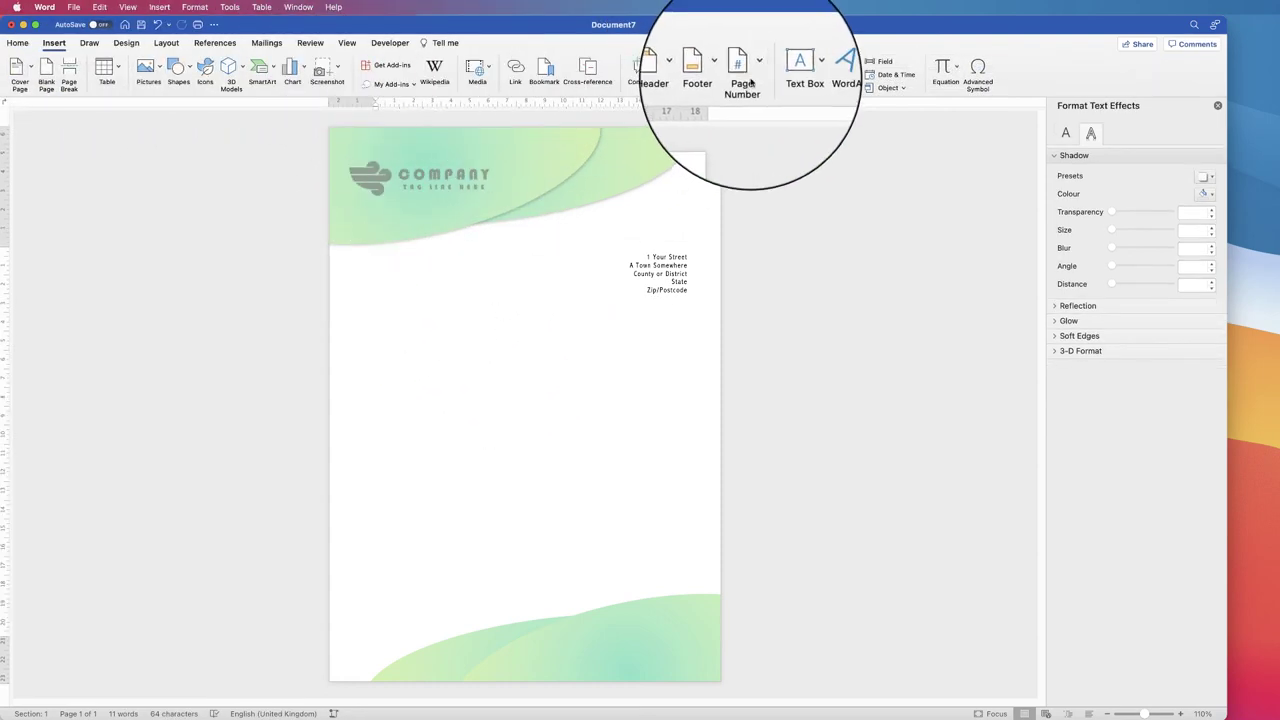
click(798, 66)
click(815, 102)
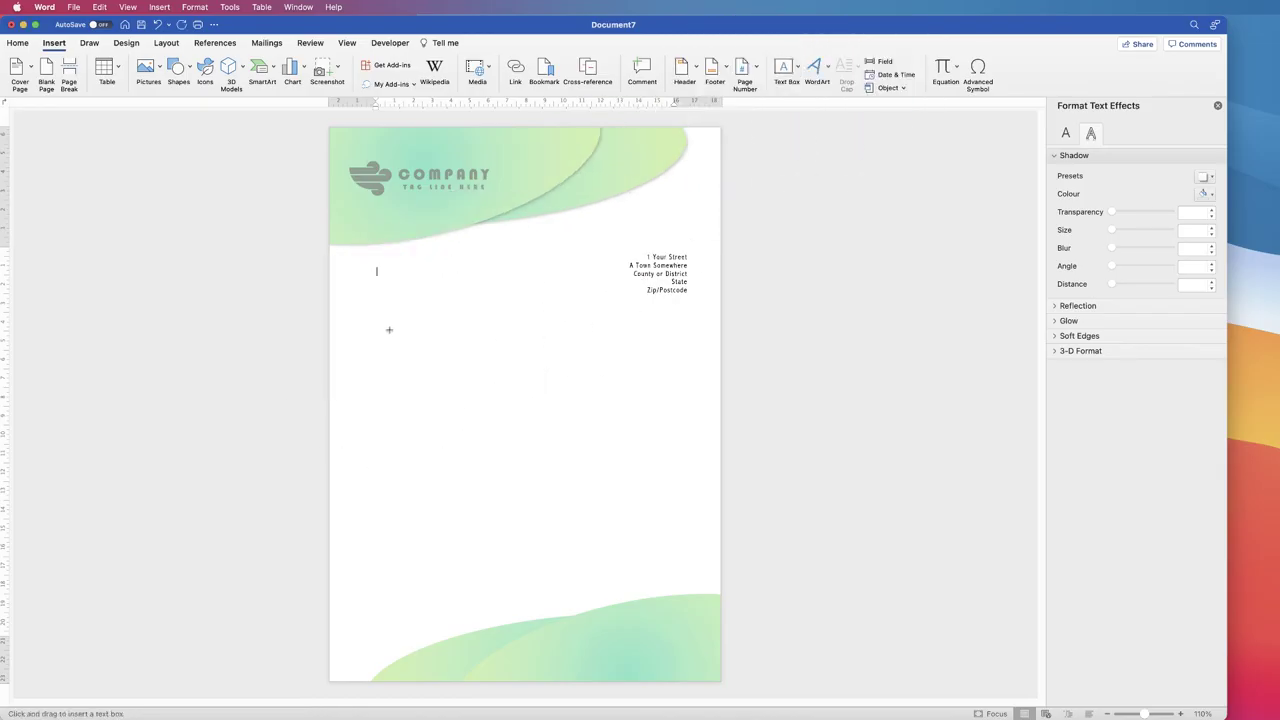
drag(393, 302, 646, 580)
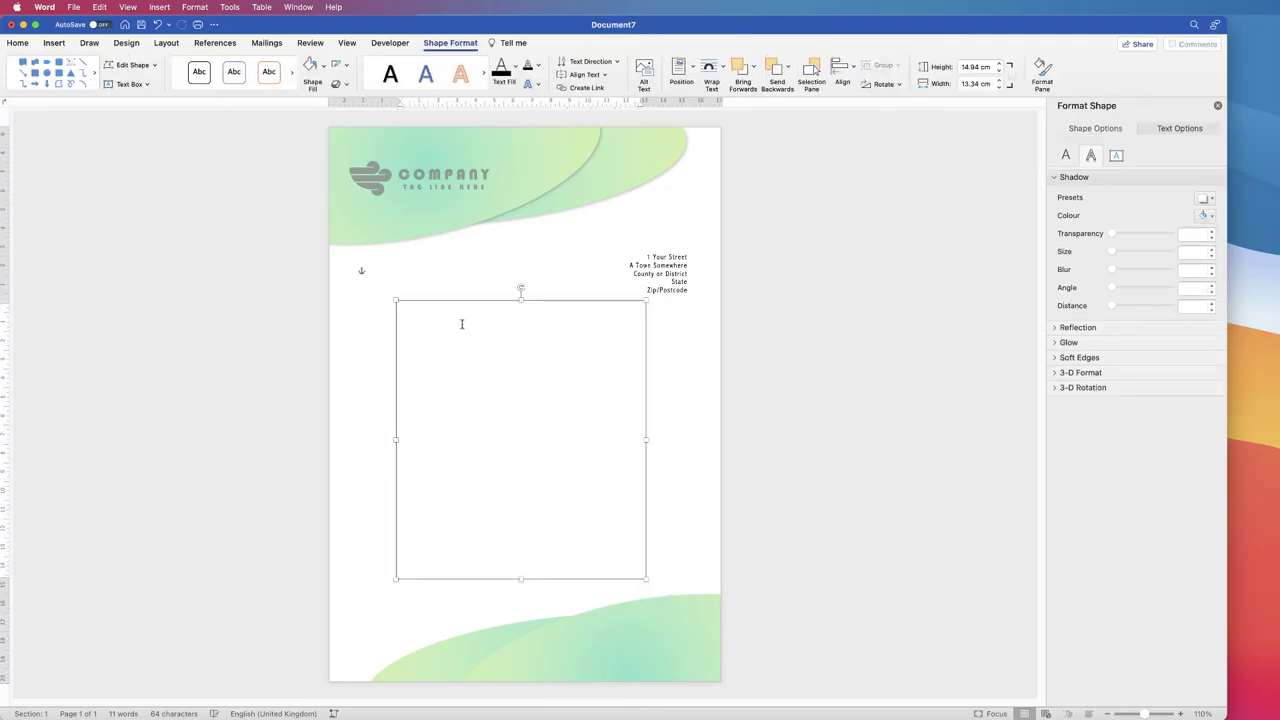
text(TO WHOM IT MAY CONCERN  Video provides a powerful way to help you prove your point. When you click Online Video, you can paste in the embed code for the video you want to add. You can also type a keyword to search online for the video that best fits your document.  To make your document look professionally produced, Word provides header, footer, cover page and text box designs that complement each other. For example, you can add a matching cover page, header and sidebar. Click Insert, then choose the elements you want from the different galleries.  Themes and styles also help to keep your document coordinated. When you click Design and choose a new Theme, the pictures, charts and SmartArt graphics change to match your new theme. When you apply styles, your headings change to match the new theme.  Save time in Word with new buttons that show up where you need them. To change the way a picture fits in your document, click it and a button for layout options appears next to it. When you work on a table, click where you want to add a row or a column, then click the plus sign. Reading is easier, too, in the new Reading view. You can collapse parts of the document and focus on the text you want. If you need to stop reading before you reach the end, Word remembers where you finished – even on another device.   Yours Sincerely YOUR NAME)
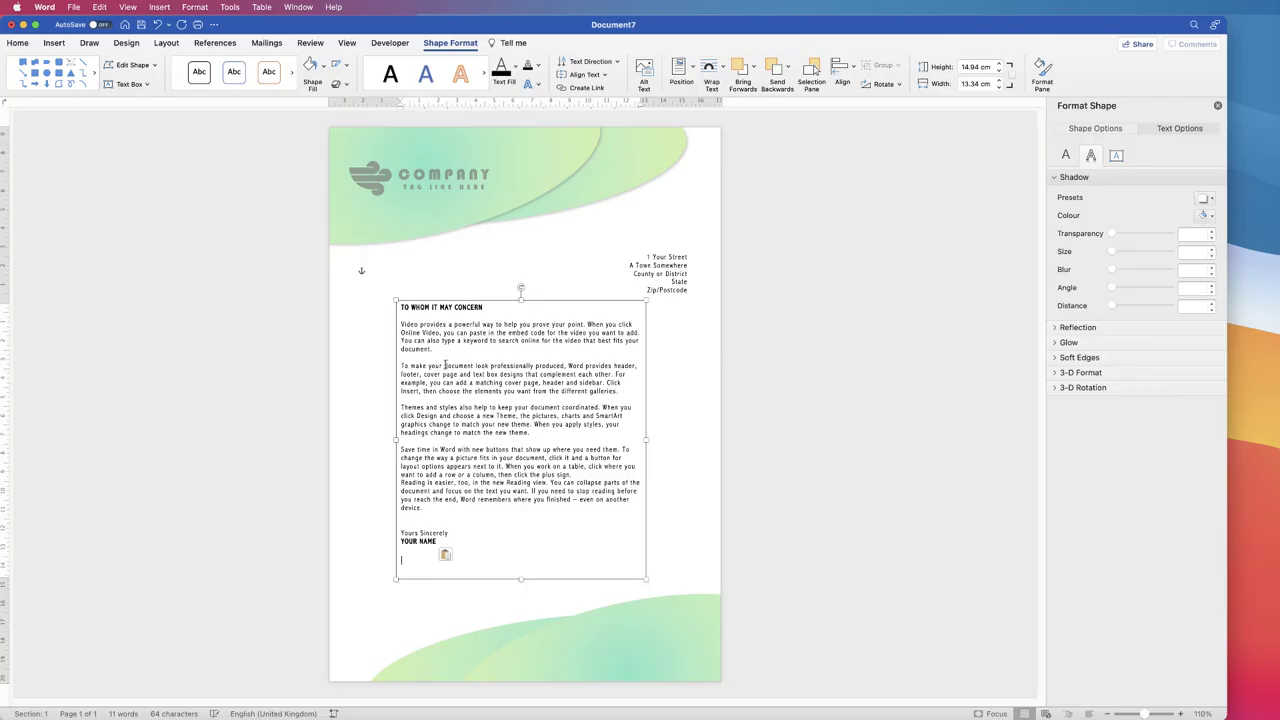
click(680, 441)
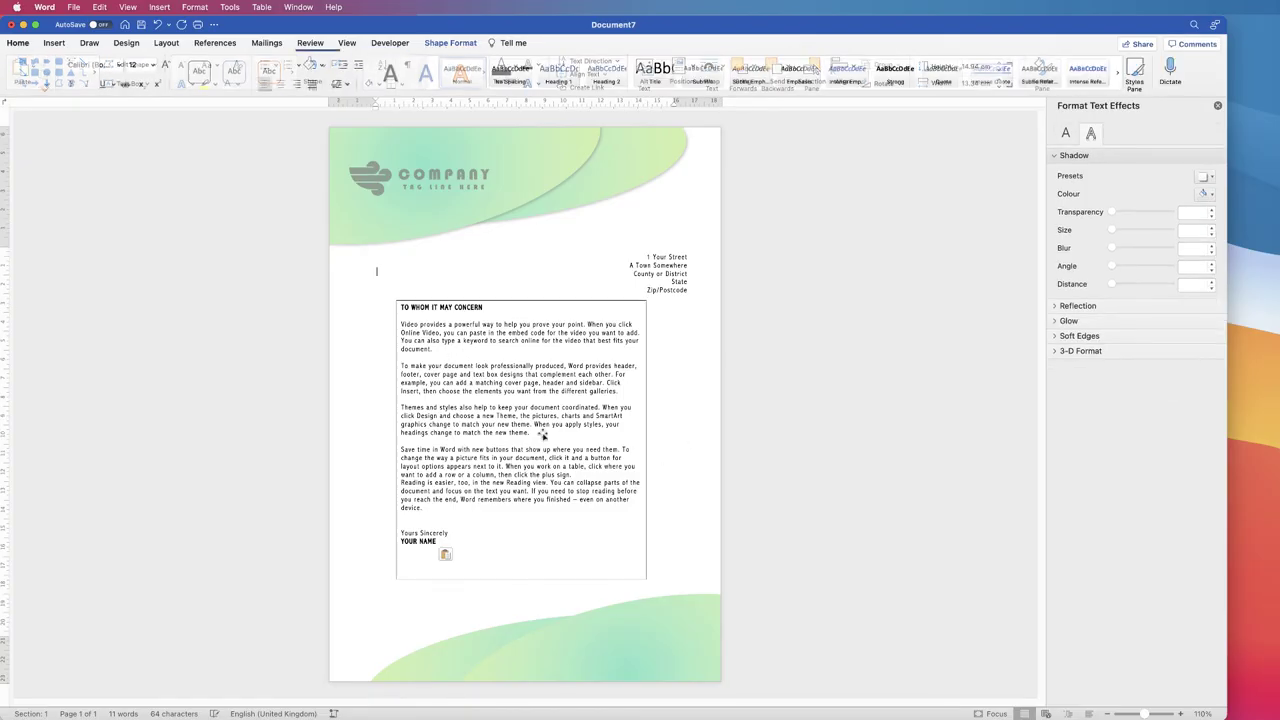
Set the letter's body text box to No Outline
click(500, 300)
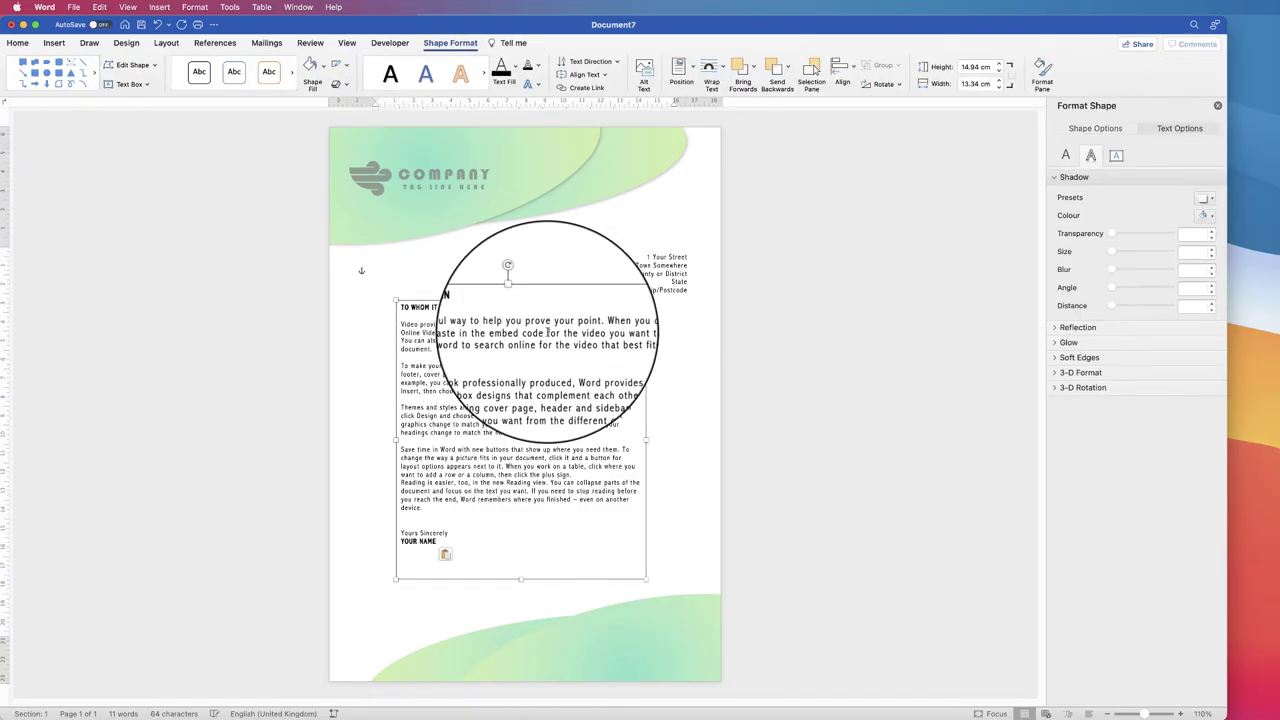
click(346, 67)
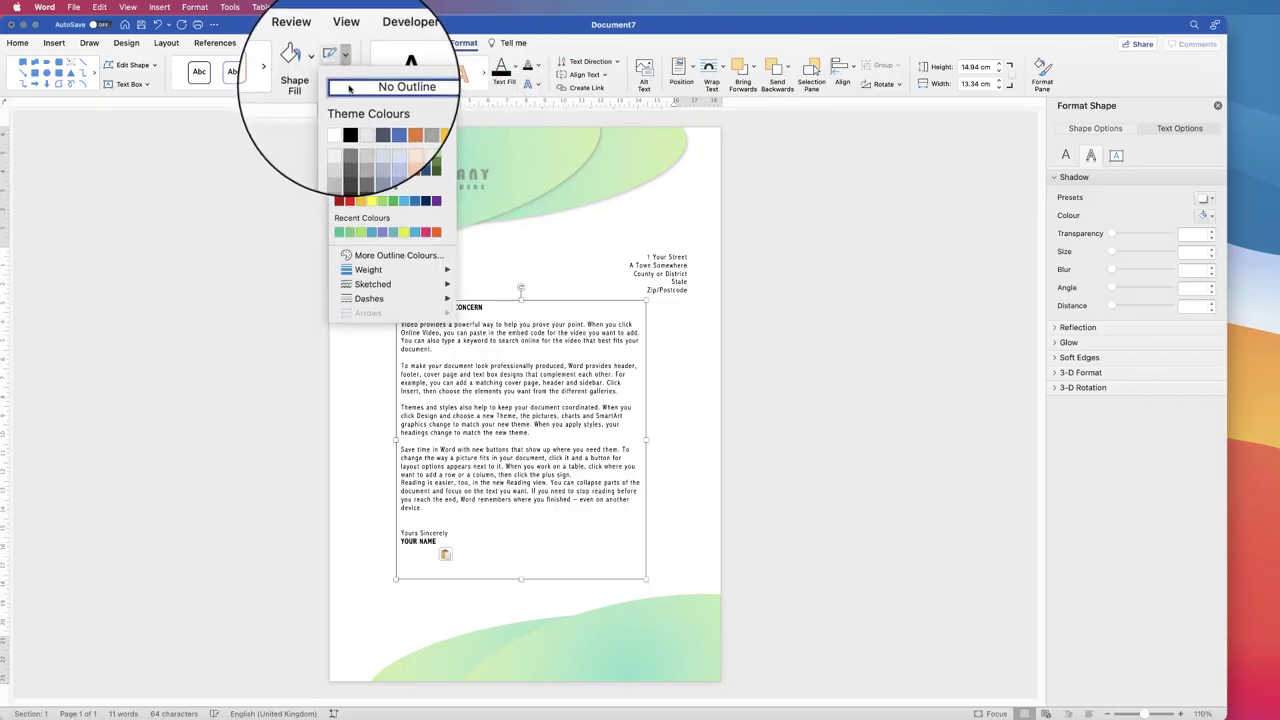
click(385, 96)
click(679, 418)
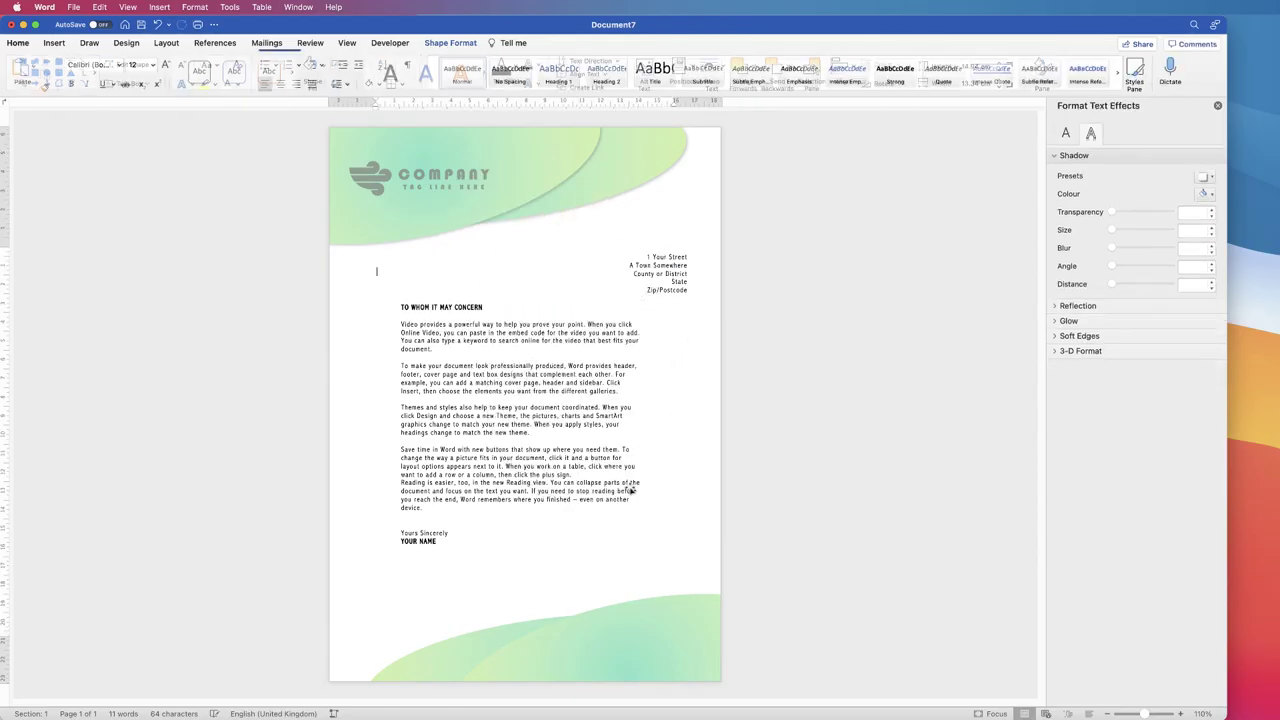
Try moving the letter text box lower on the page and return it to about 3.6 cm left and 9.27 cm top
drag(531, 381, 551, 436)
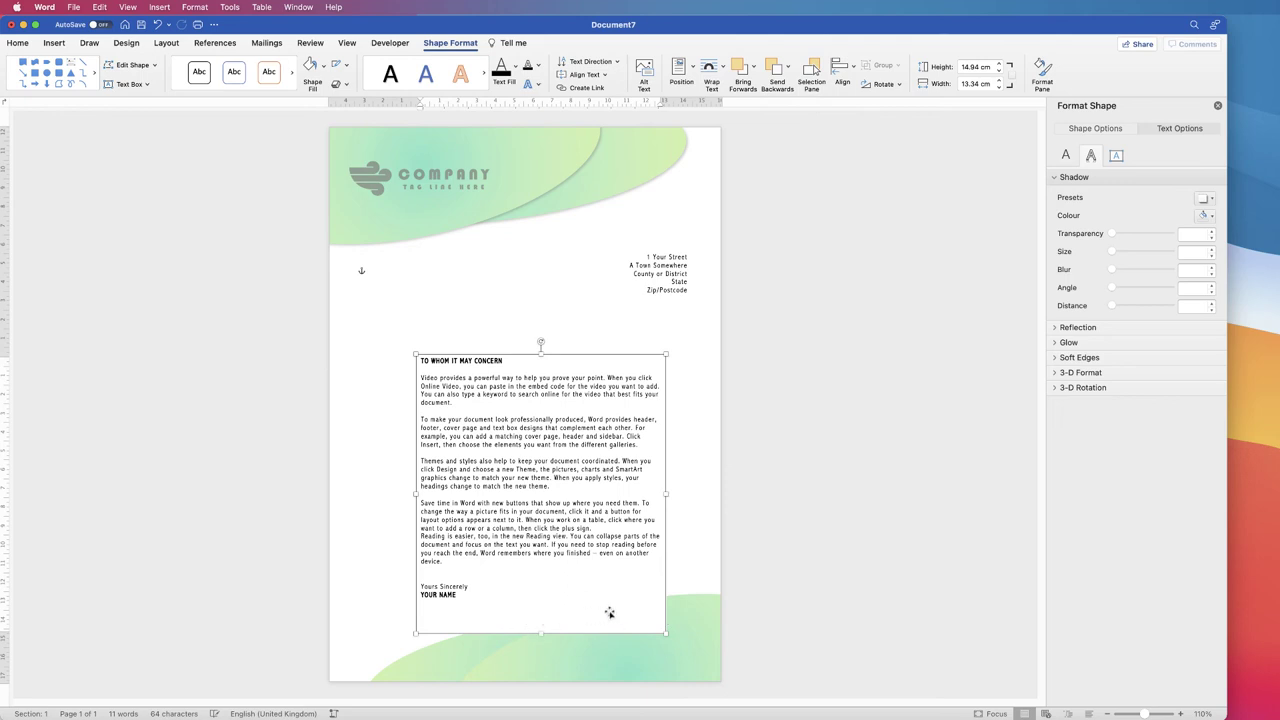
drag(542, 469, 511, 411)
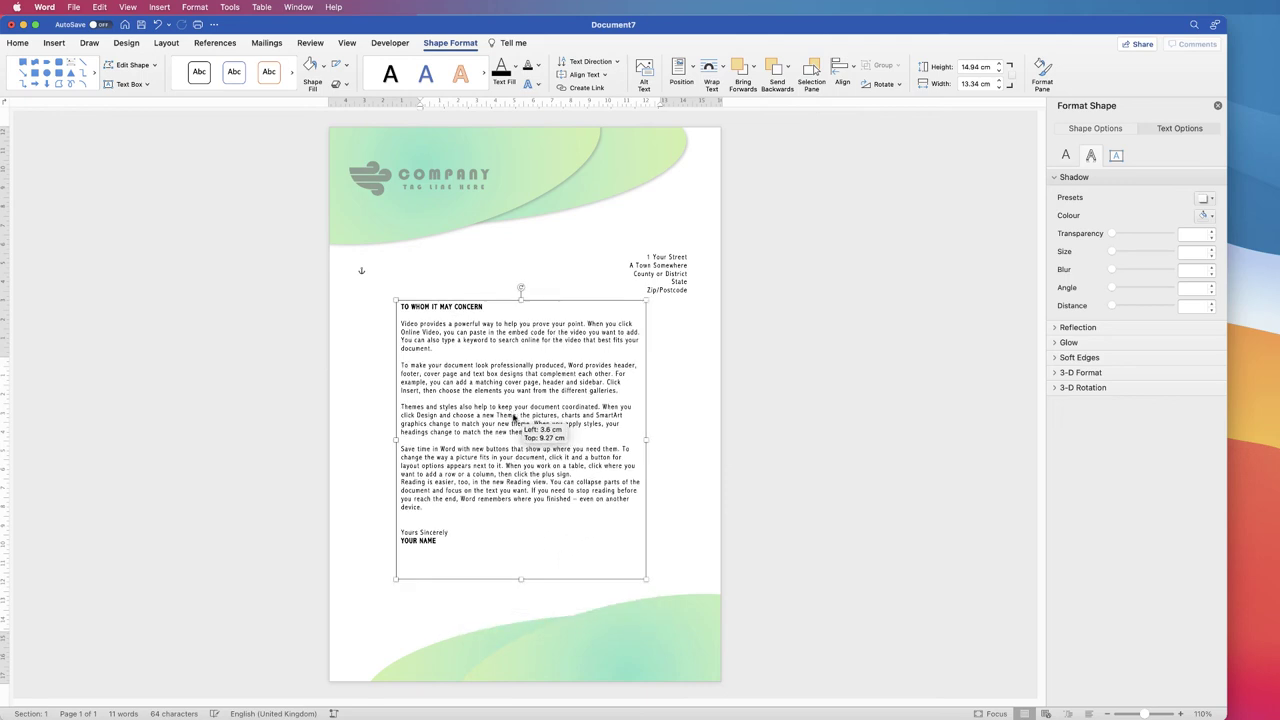
Set the letter text box to No Fill and resize it to about 12.7 cm high and 15.7 cm wide, positioned lower on the page
click(324, 68)
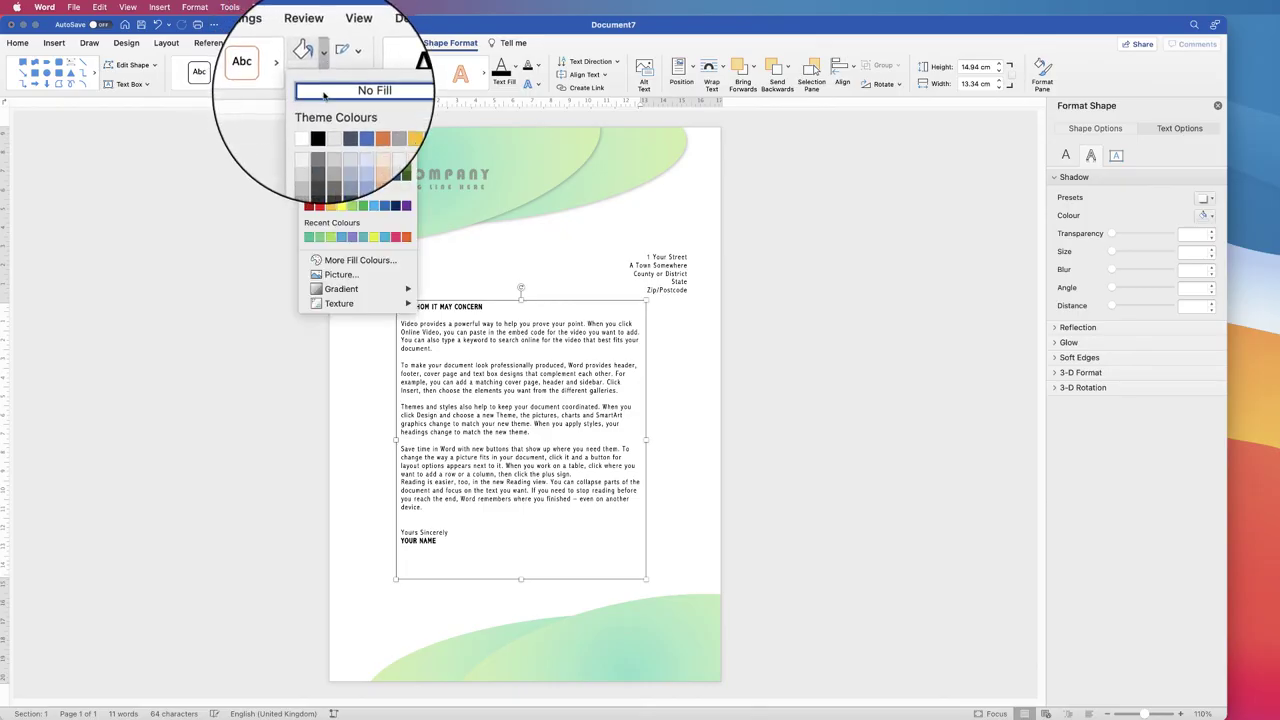
click(348, 102)
mouse_move(537, 409)
mouse_down()
mouse_move(572, 486)
mouse_move(538, 421)
mouse_up()
drag(650, 445, 682, 446)
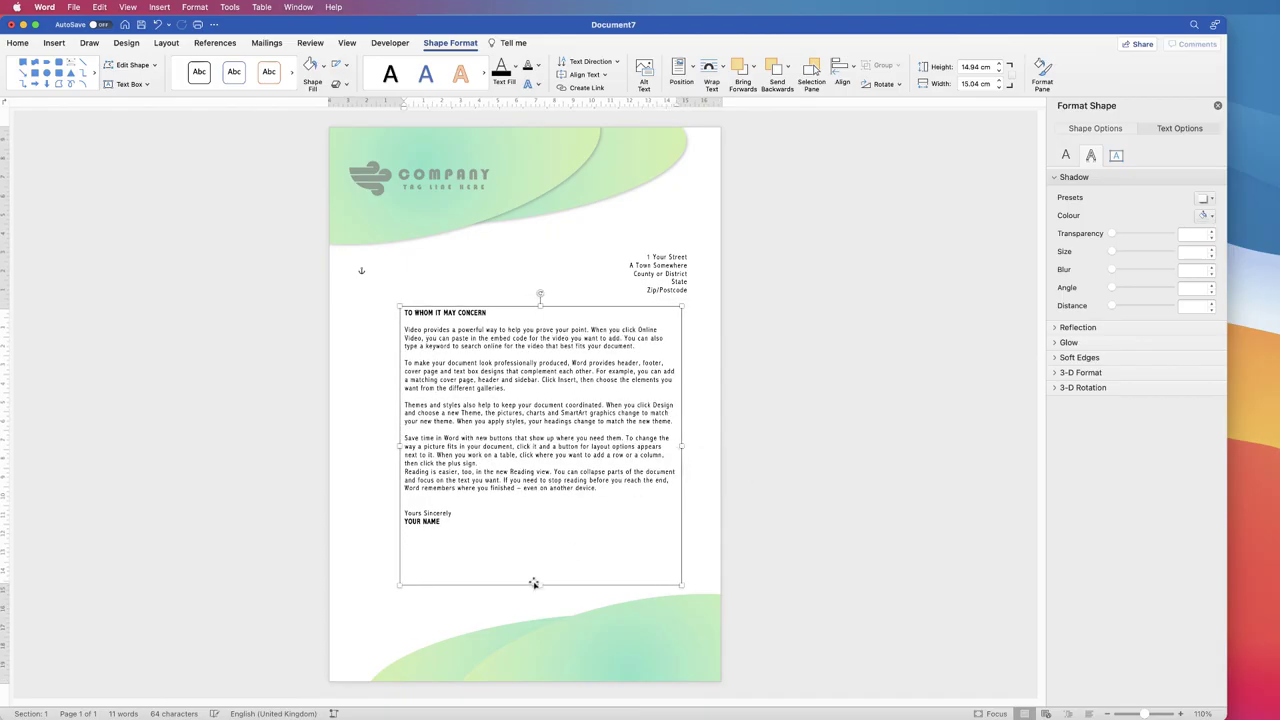
drag(539, 587, 540, 608)
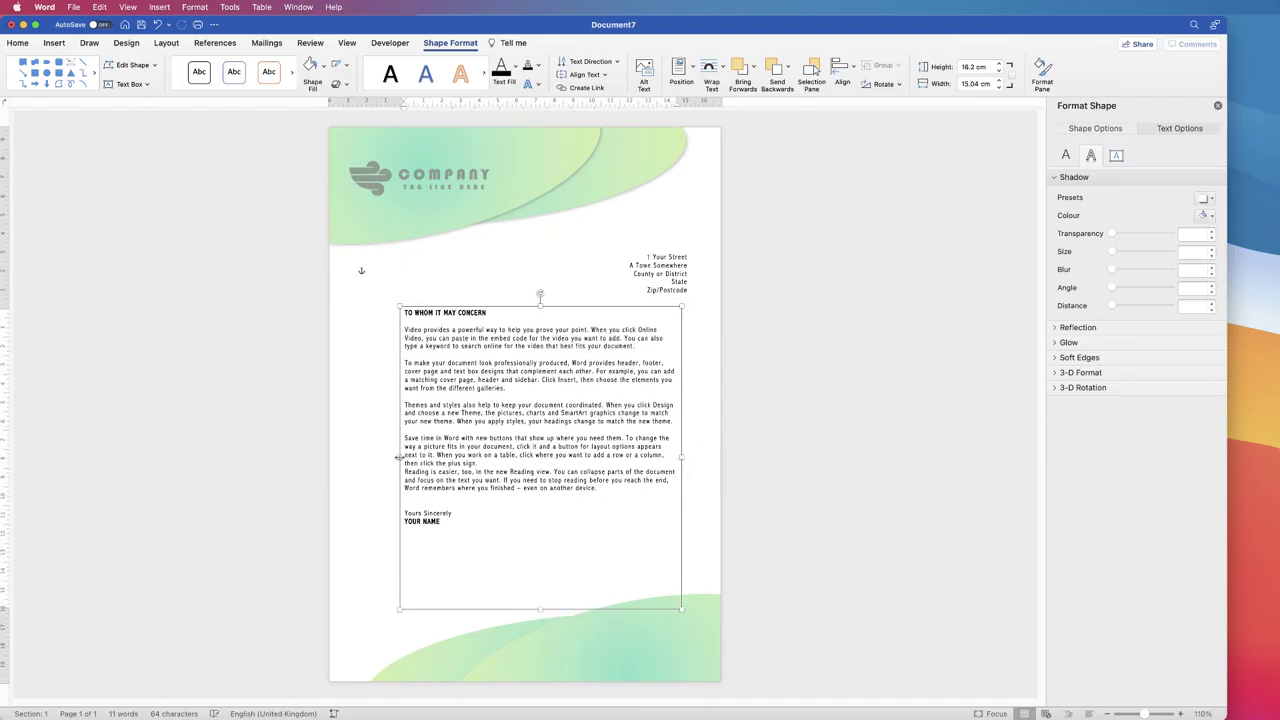
drag(399, 457, 387, 457)
drag(548, 426, 541, 456)
drag(526, 636, 526, 572)
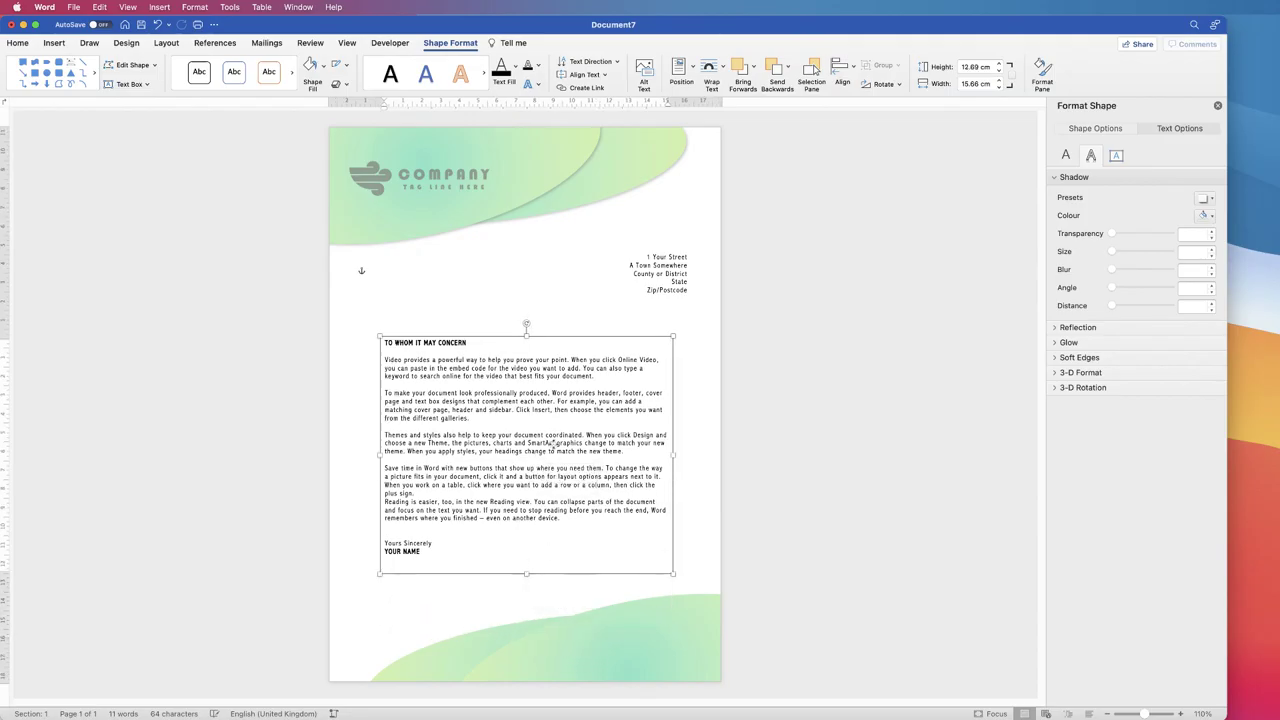
Shift the address text box slightly inward and down, and adjust the letter text box's position beneath it
drag(550, 446, 552, 452)
drag(662, 284, 646, 285)
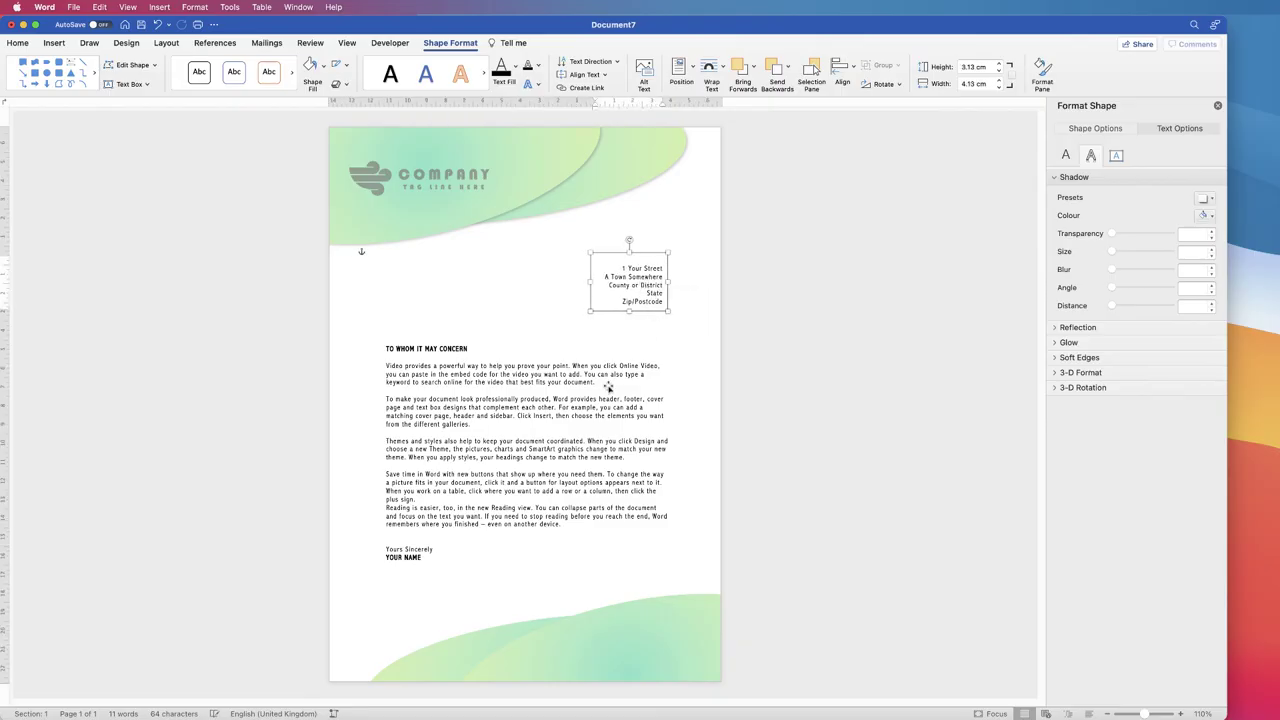
drag(573, 402, 572, 393)
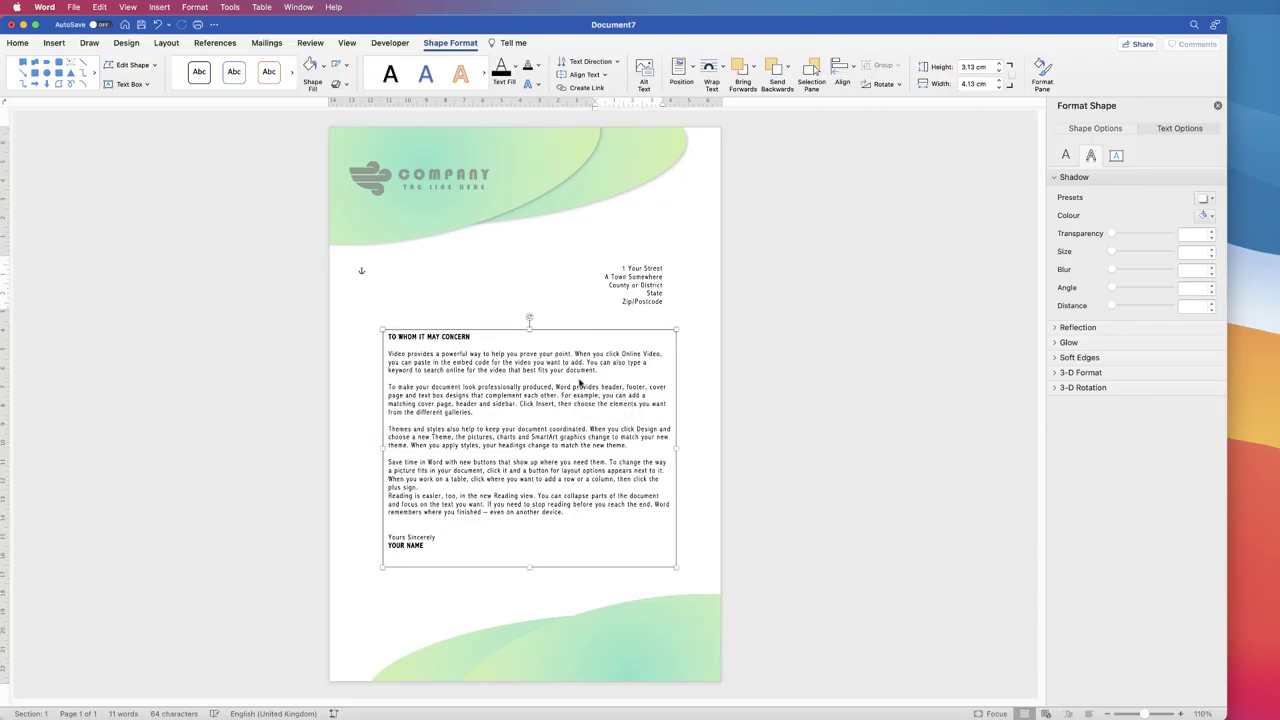
click(621, 346)
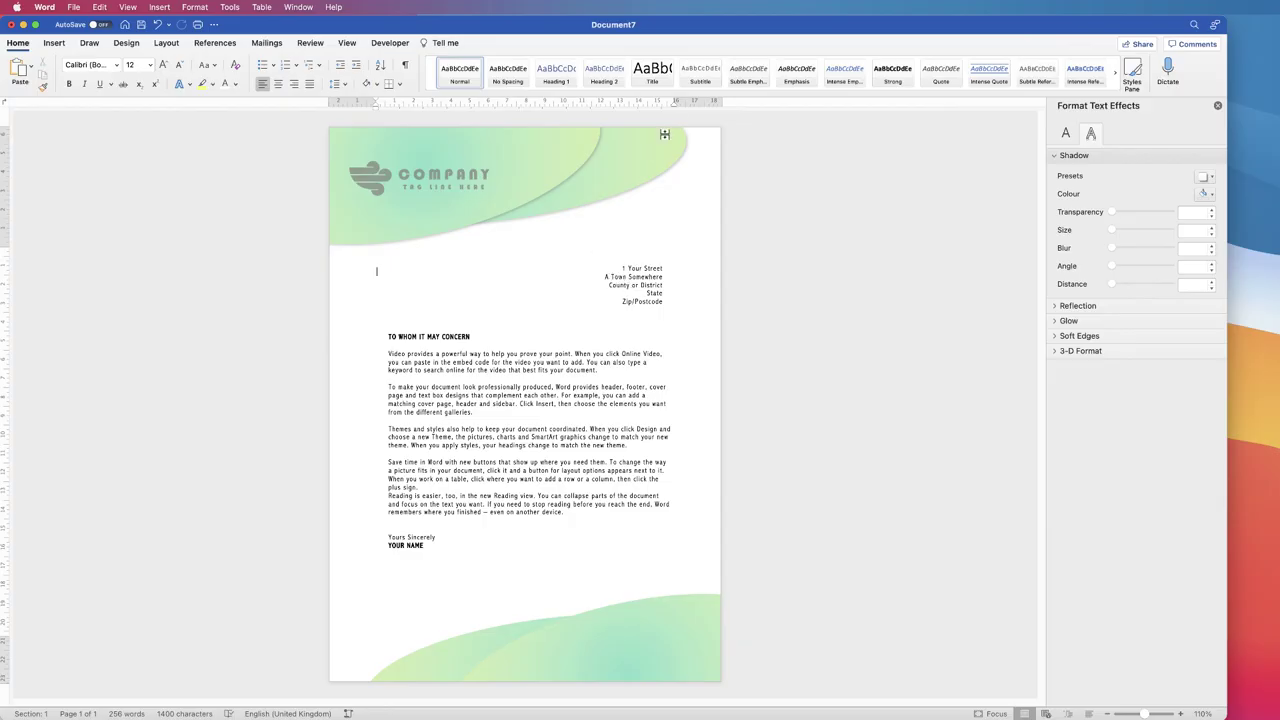
Resize the letter text box to about 13.7 cm high and 13.2 cm wide and position it between the address and the lower ovals
click(571, 432)
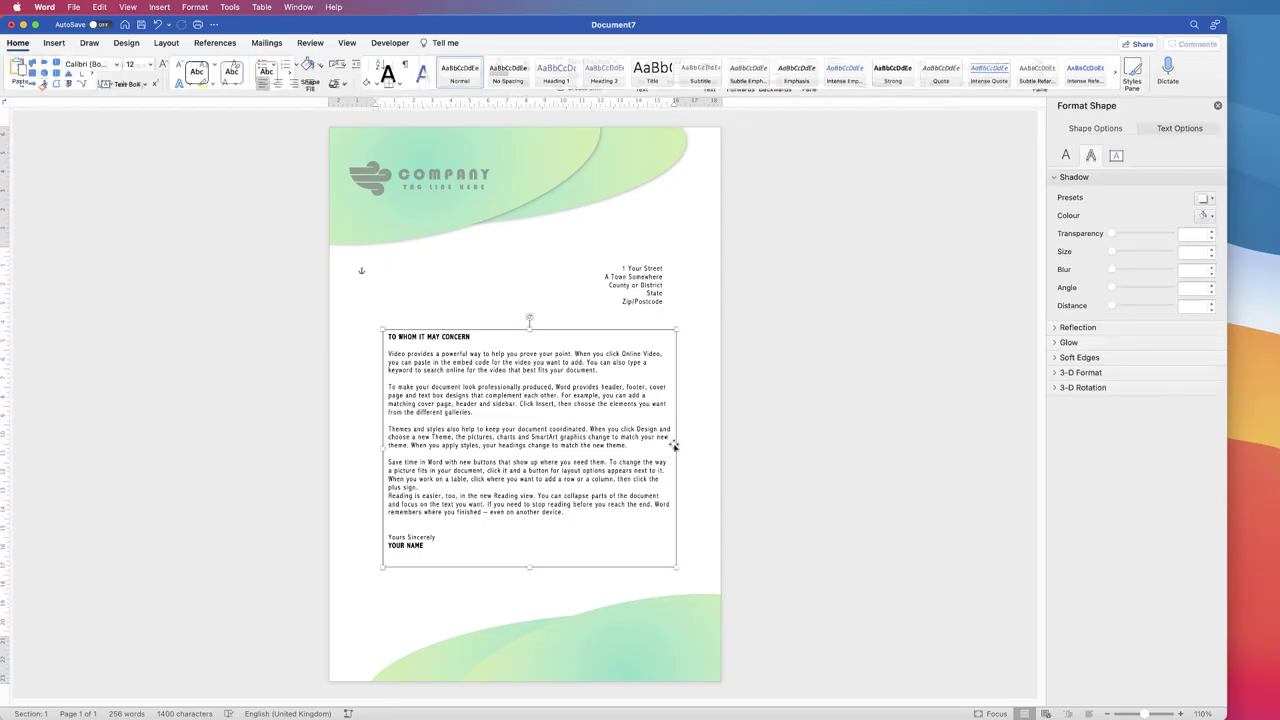
drag(675, 447, 668, 449)
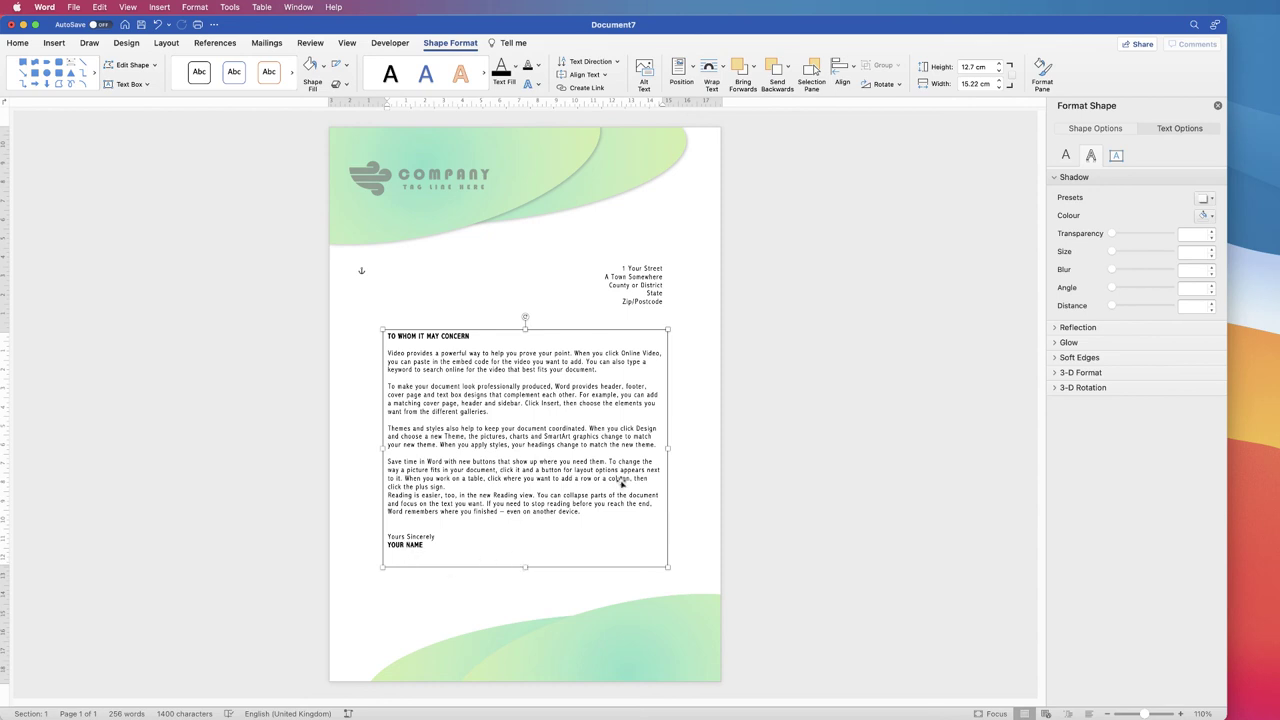
drag(668, 449, 630, 452)
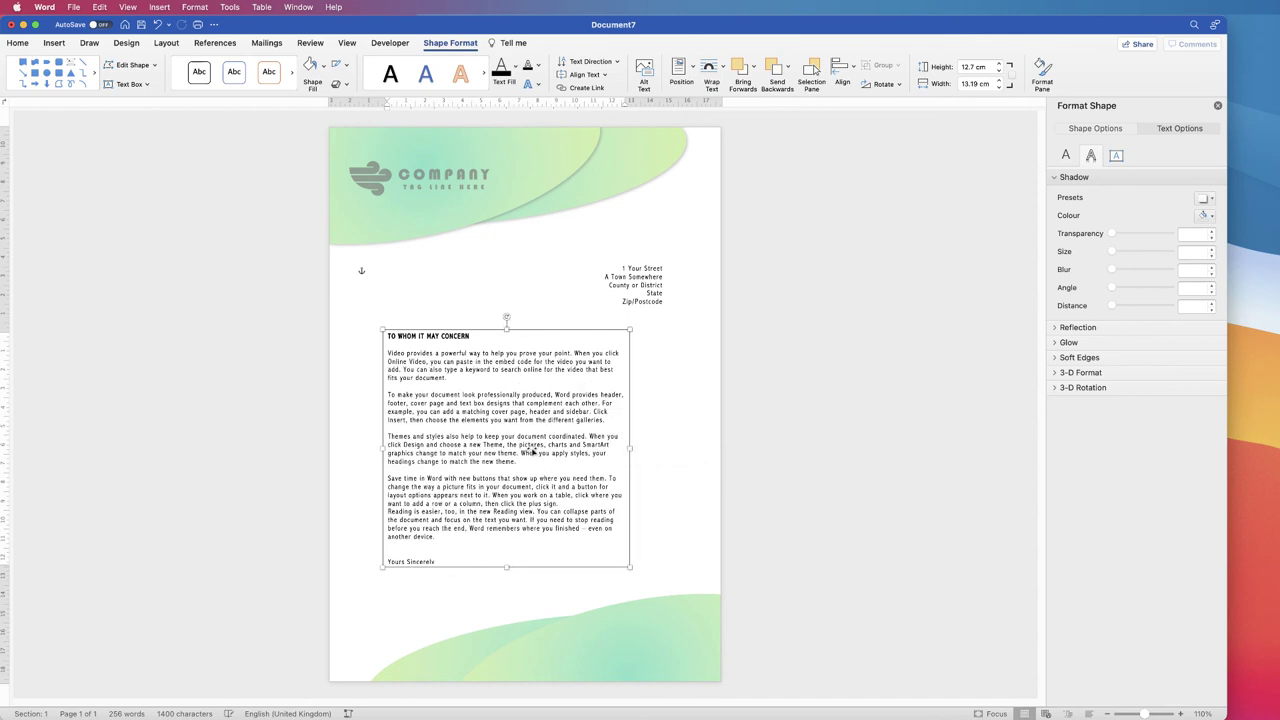
drag(532, 446, 557, 453)
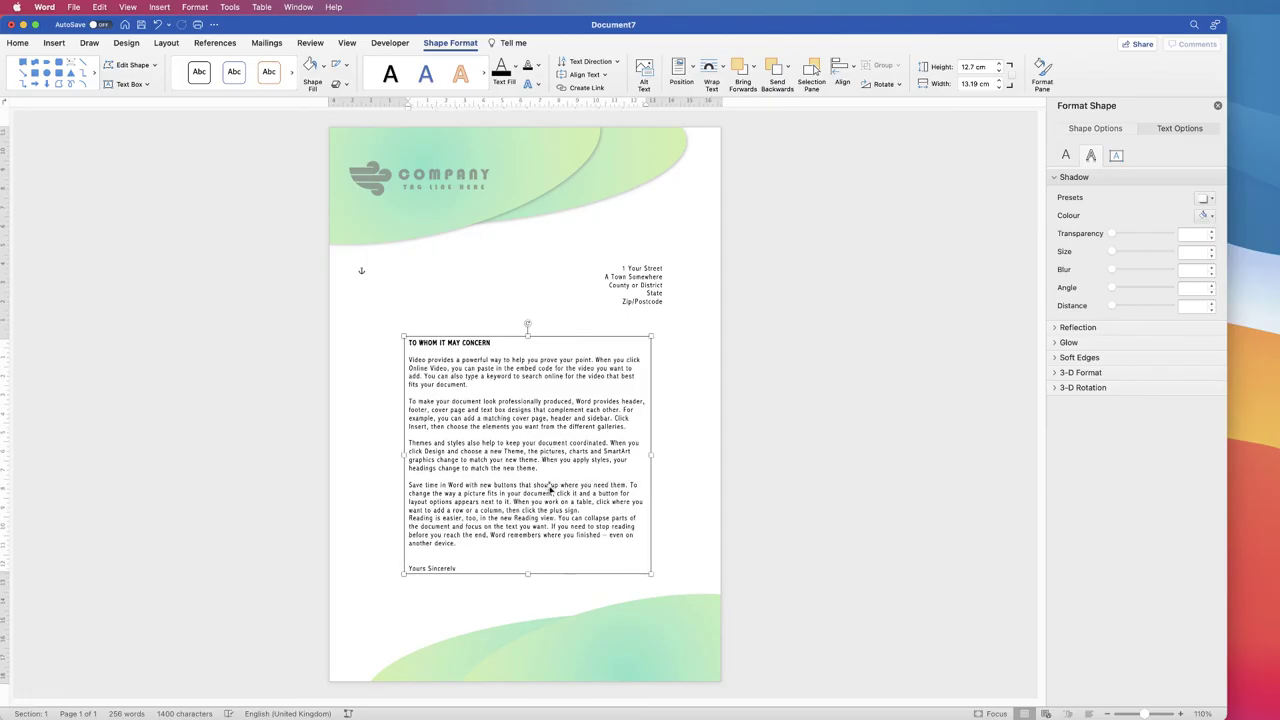
drag(529, 572, 528, 602)
drag(532, 510, 529, 493)
click(744, 437)
drag(555, 431, 563, 425)
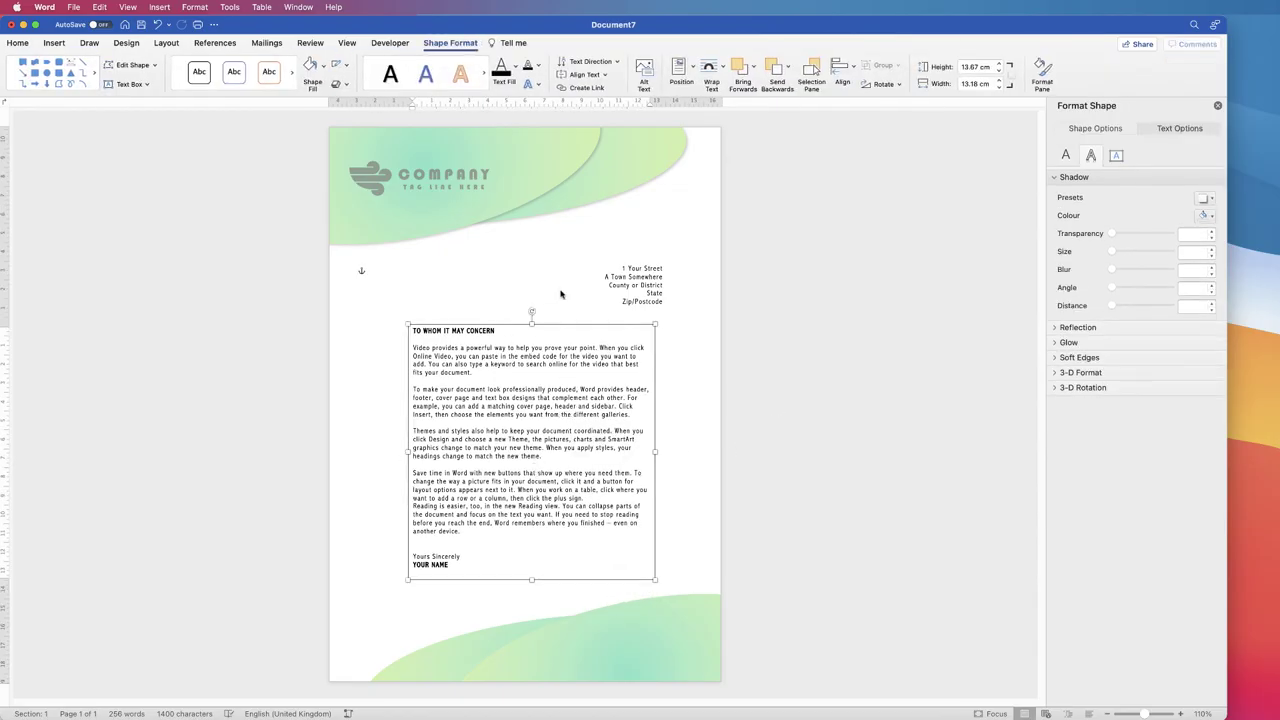
Align the letter text box horizontally to the centre of the margins and deselect it
click(862, 76)
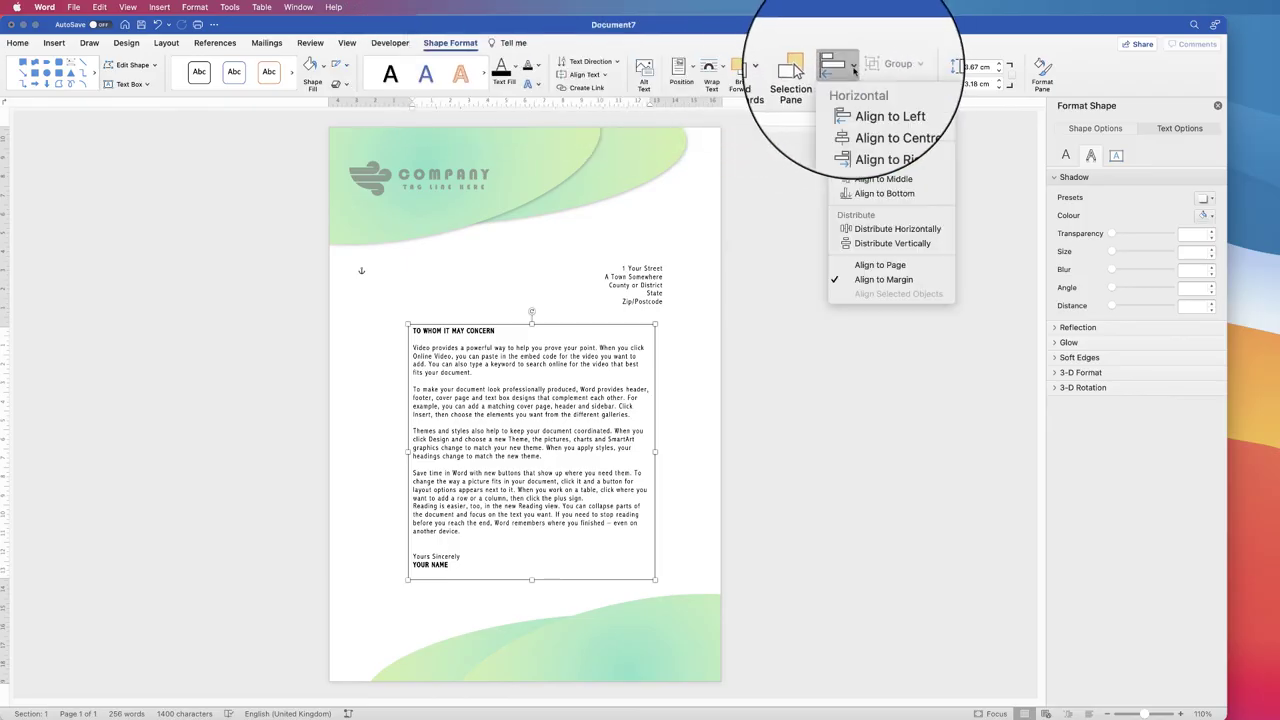
click(852, 136)
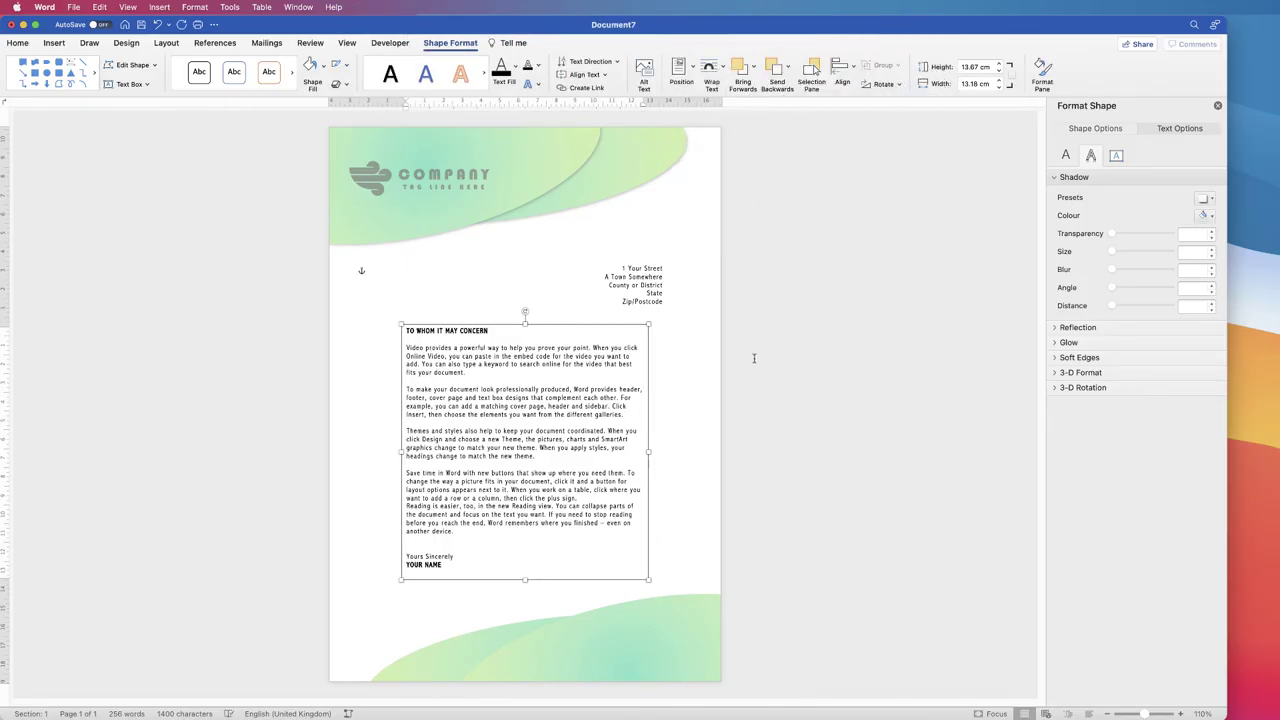
click(770, 400)
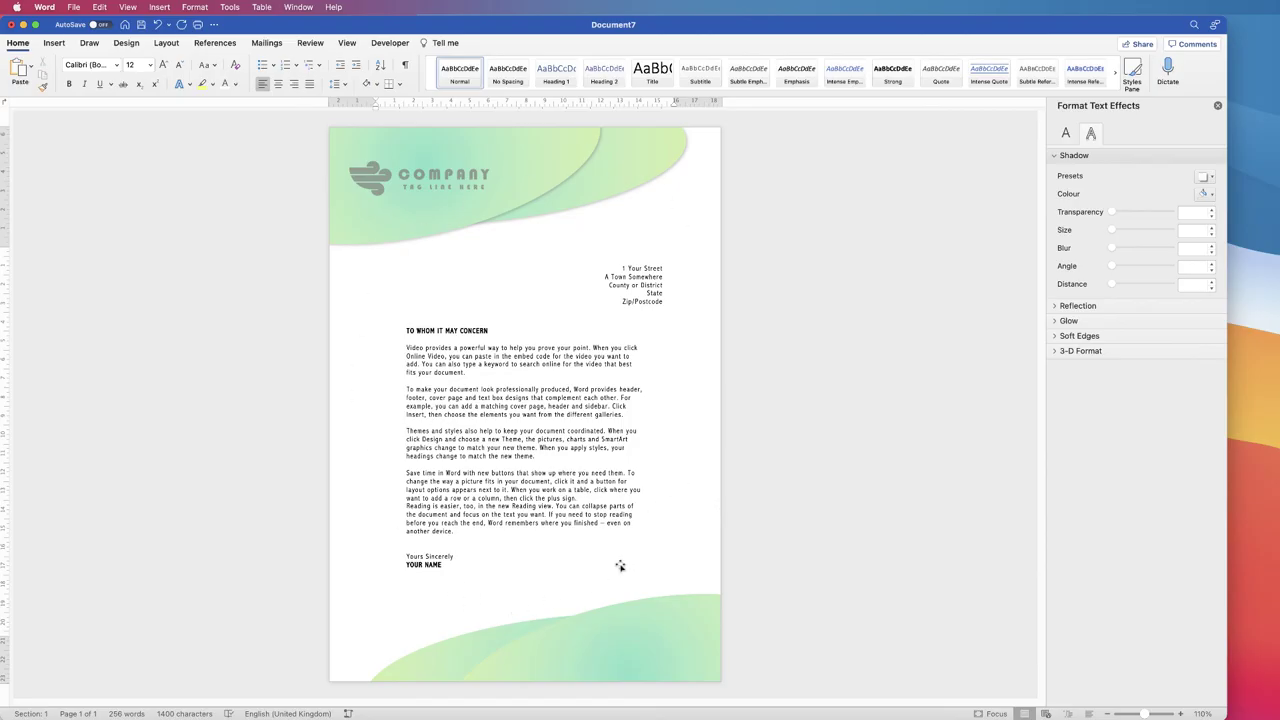
Save the document as a Microsoft Word template (.dotx) named Letterhead10 in the Templates folder
click(74, 7)
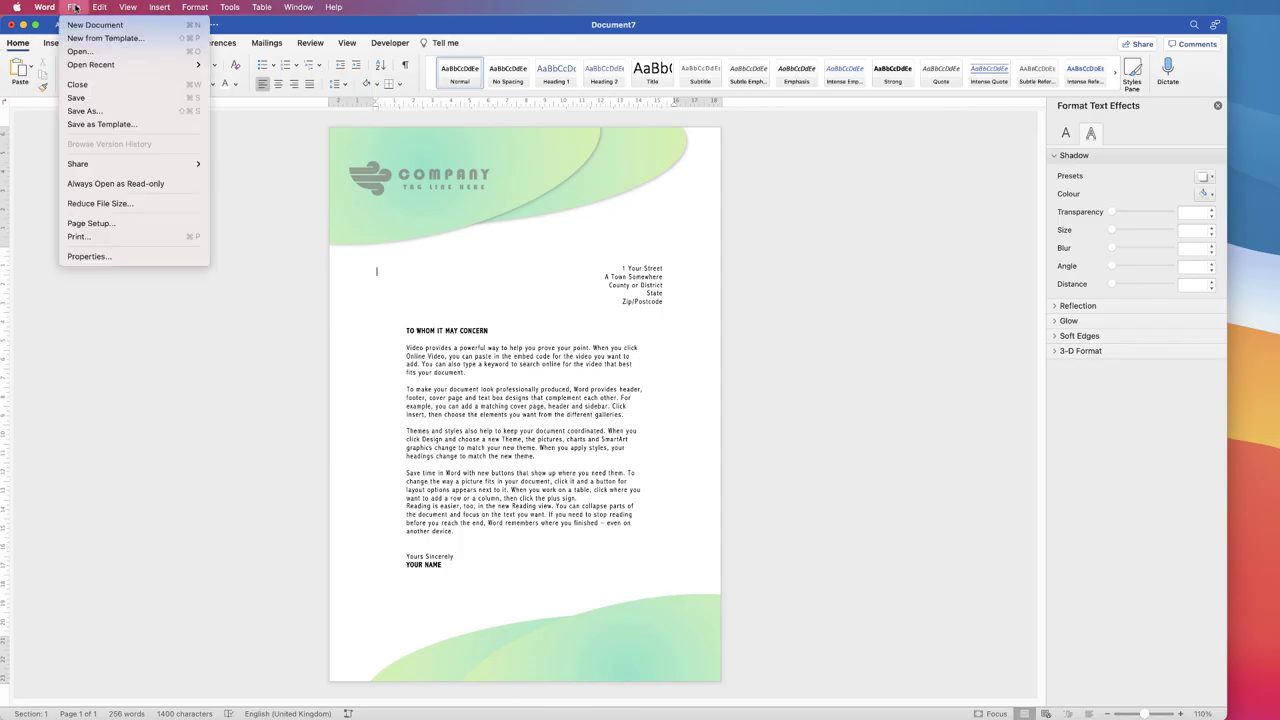
click(89, 126)
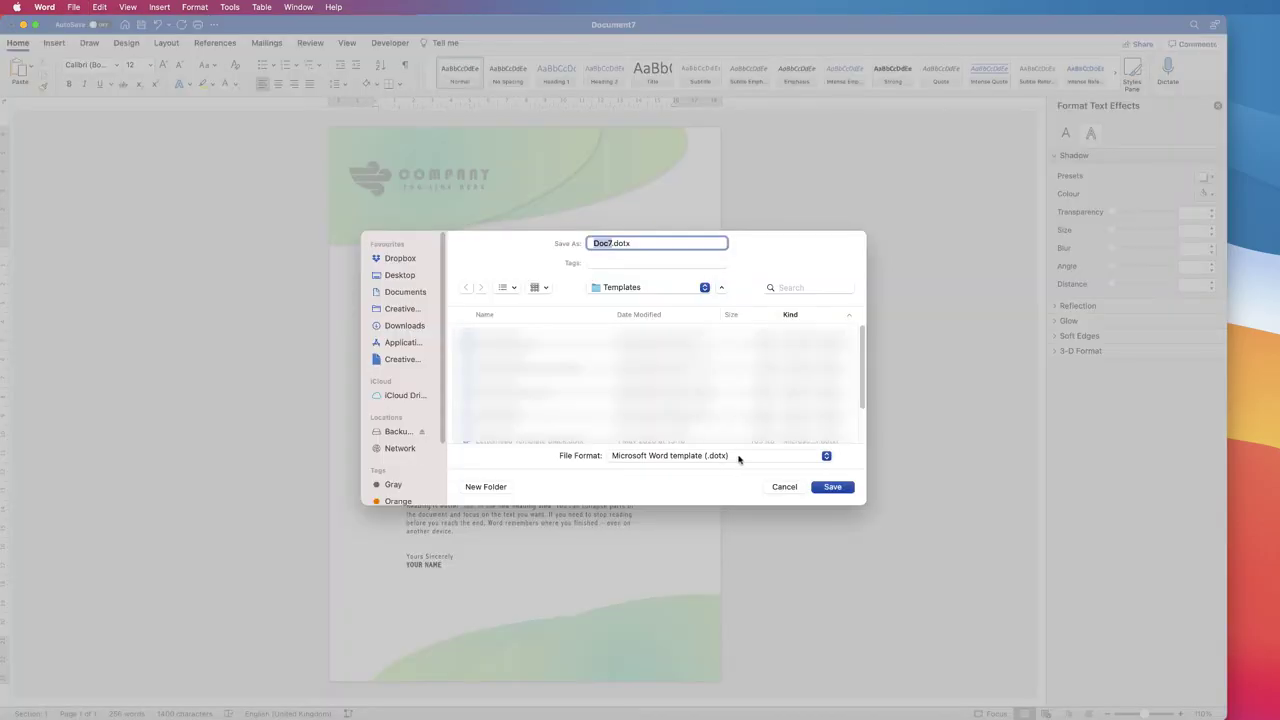
click(739, 457)
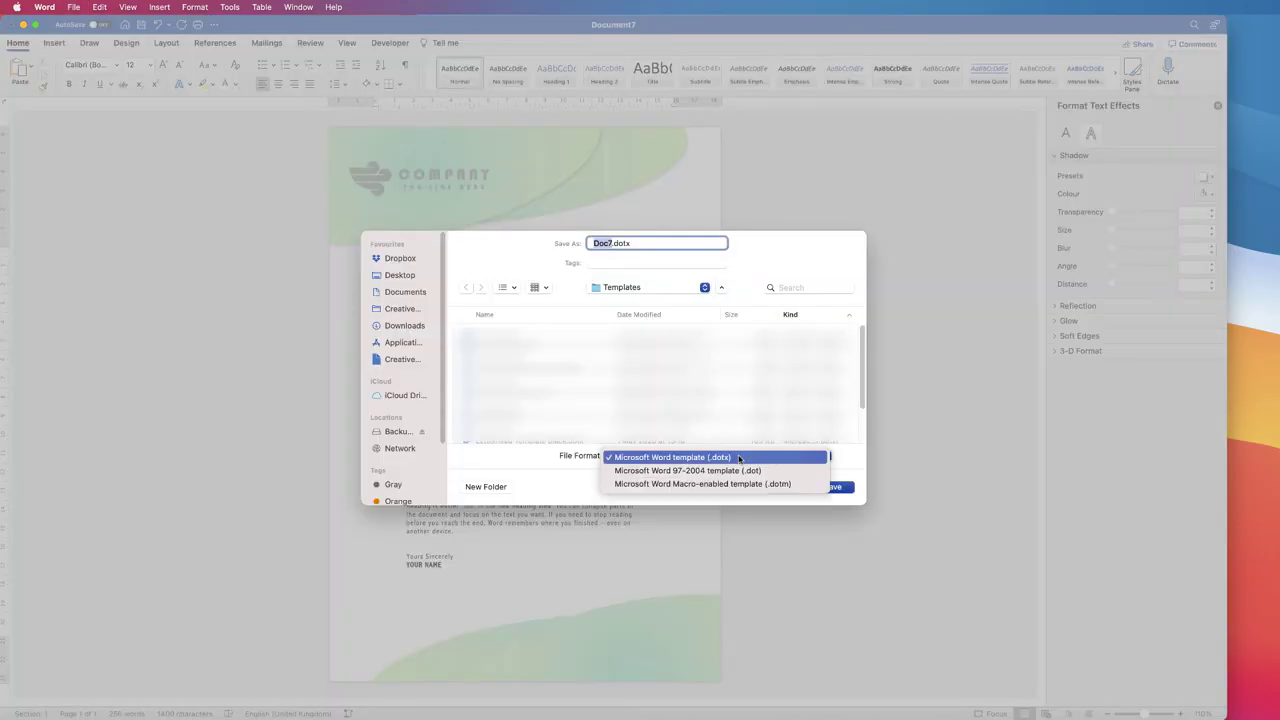
click(689, 459)
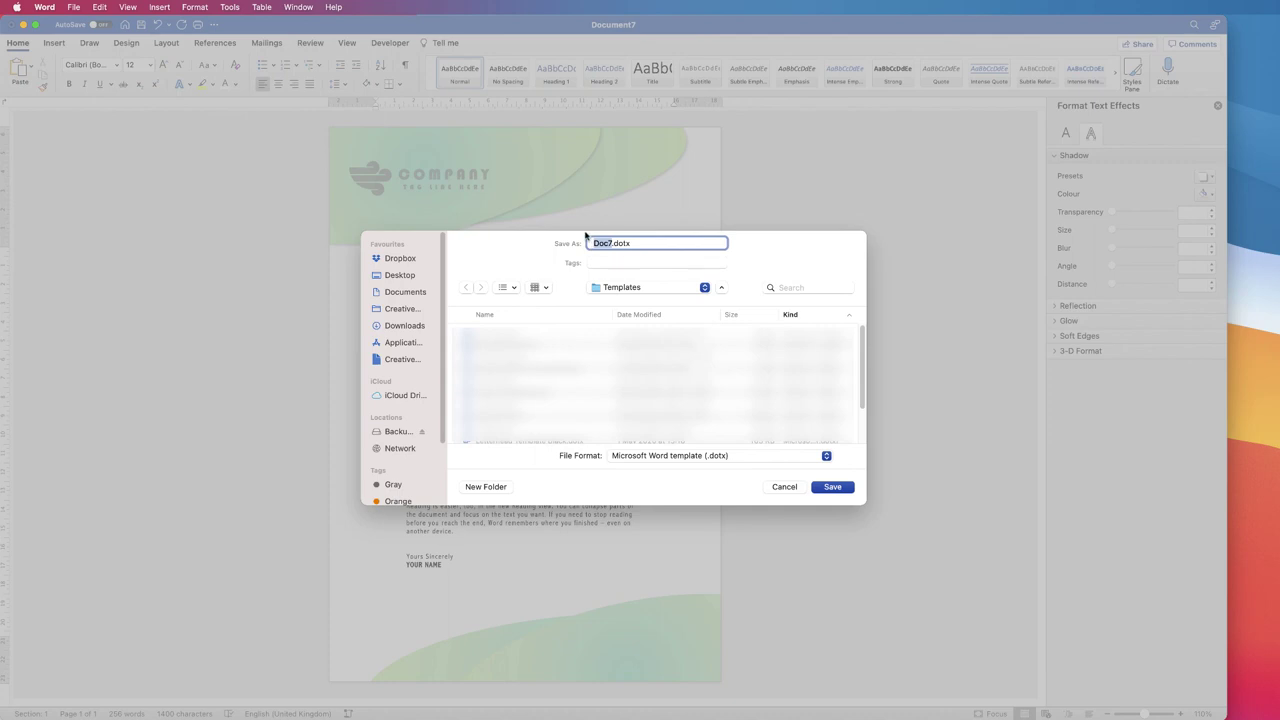
text(Letterhead10)
click(840, 487)
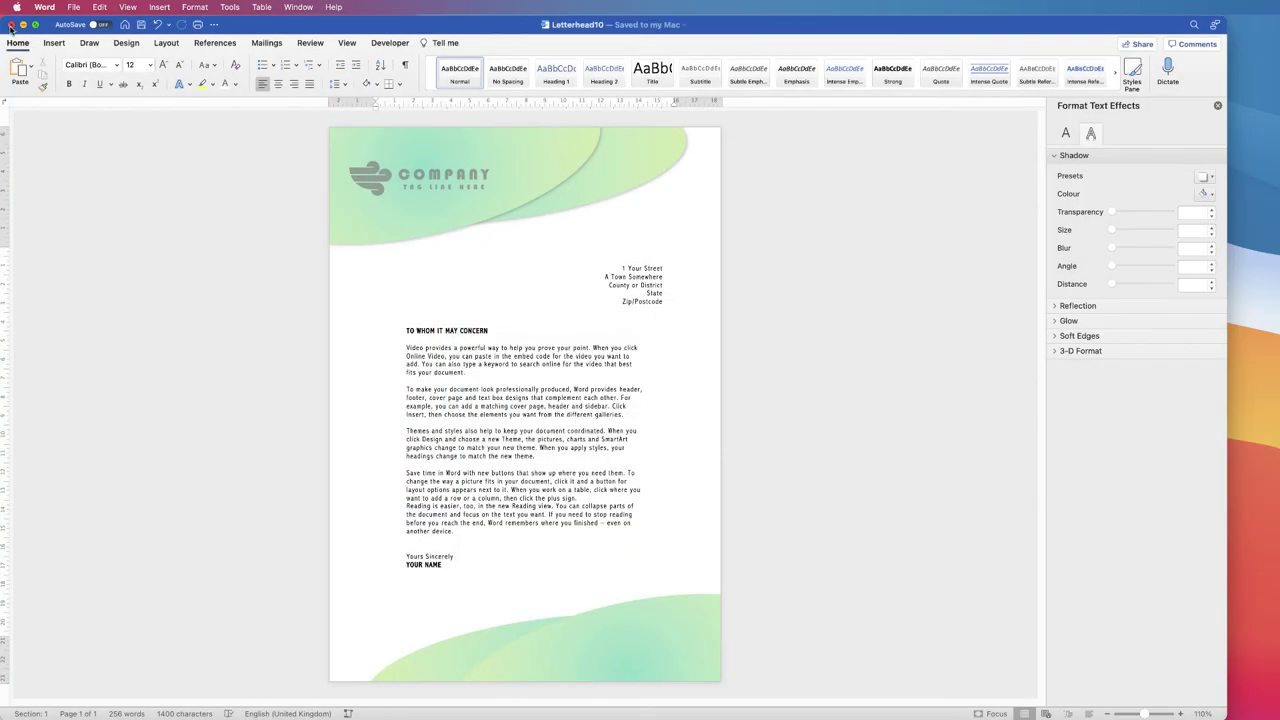
Close the saved template and create a new document from the personal template Letterhead10
click(12, 25)
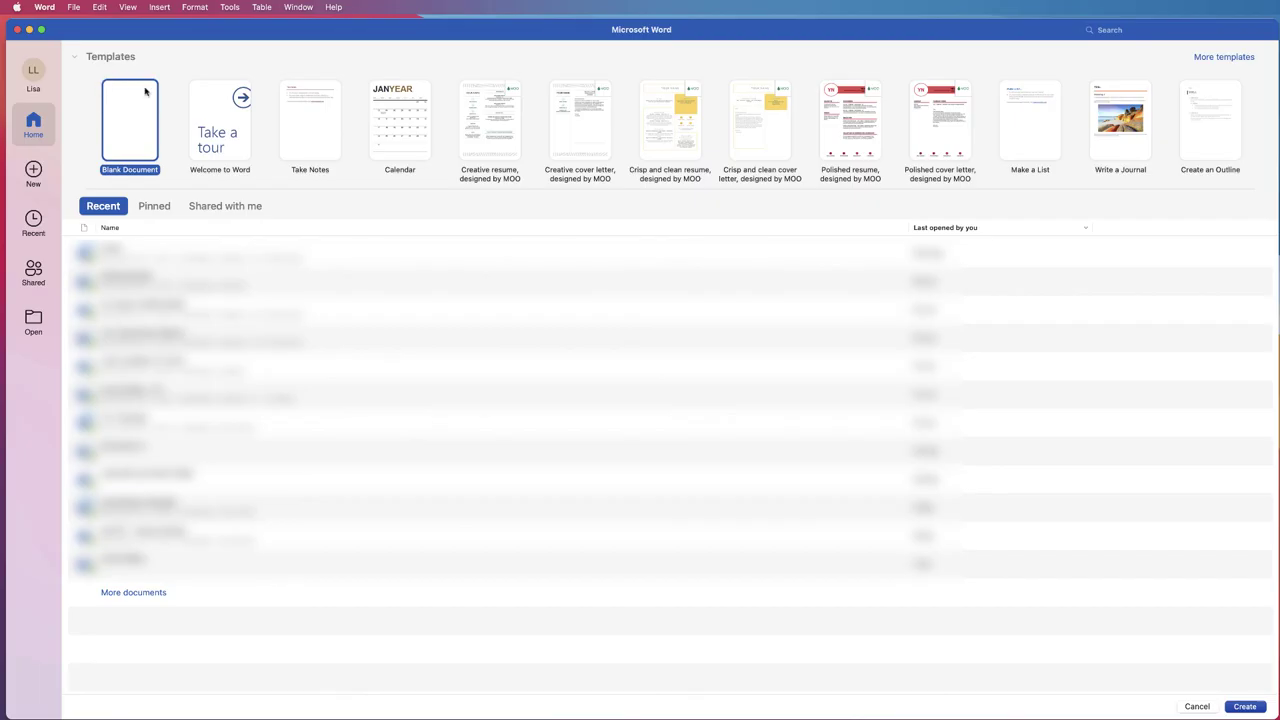
click(1216, 58)
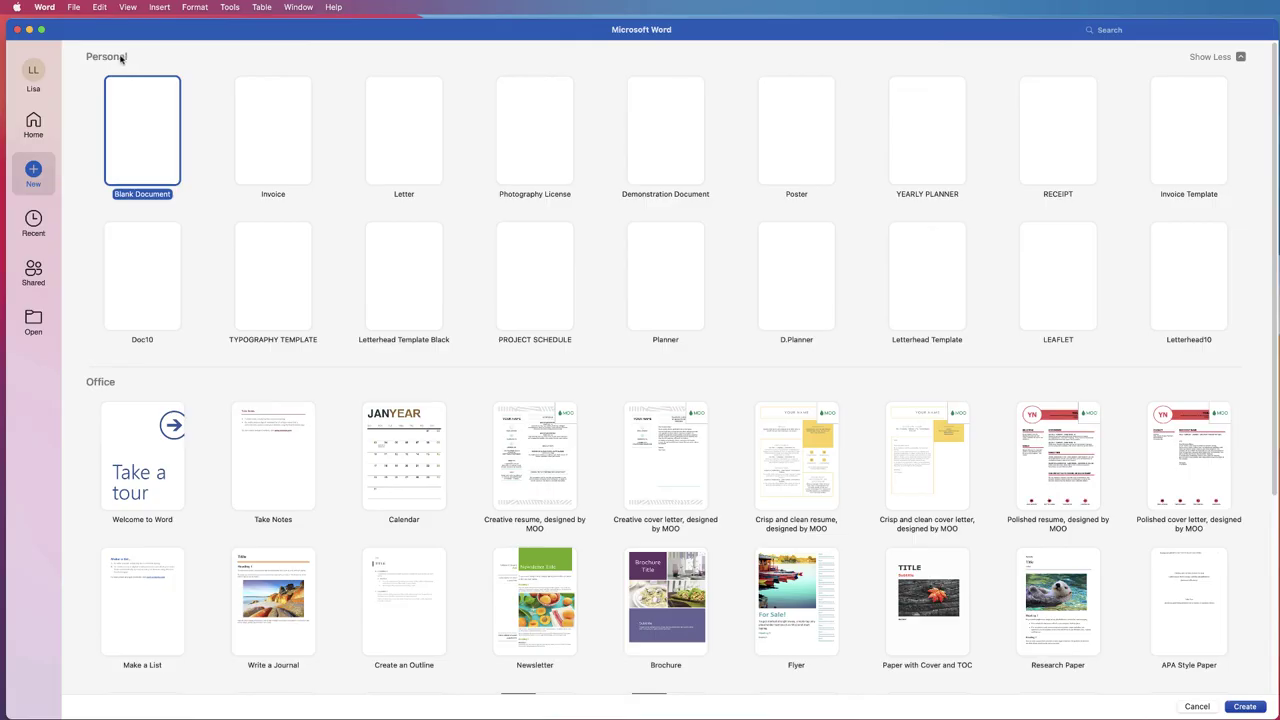
click(1195, 315)
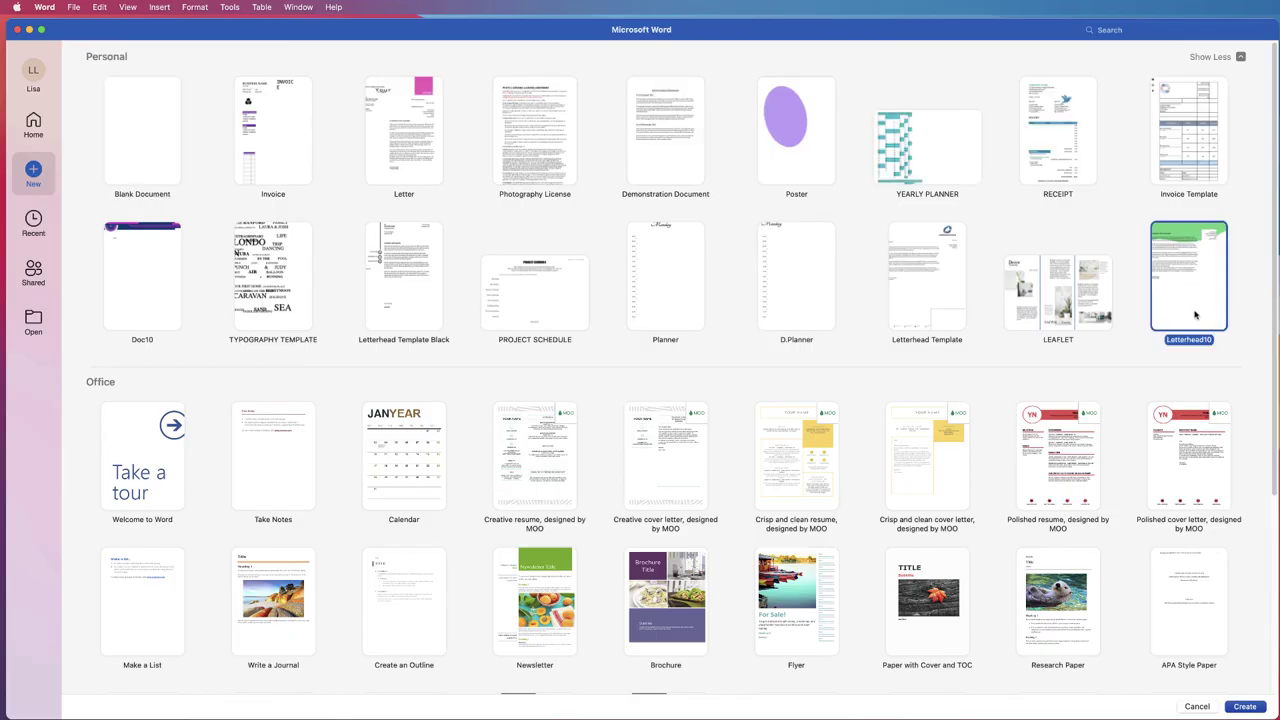
click(1257, 711)
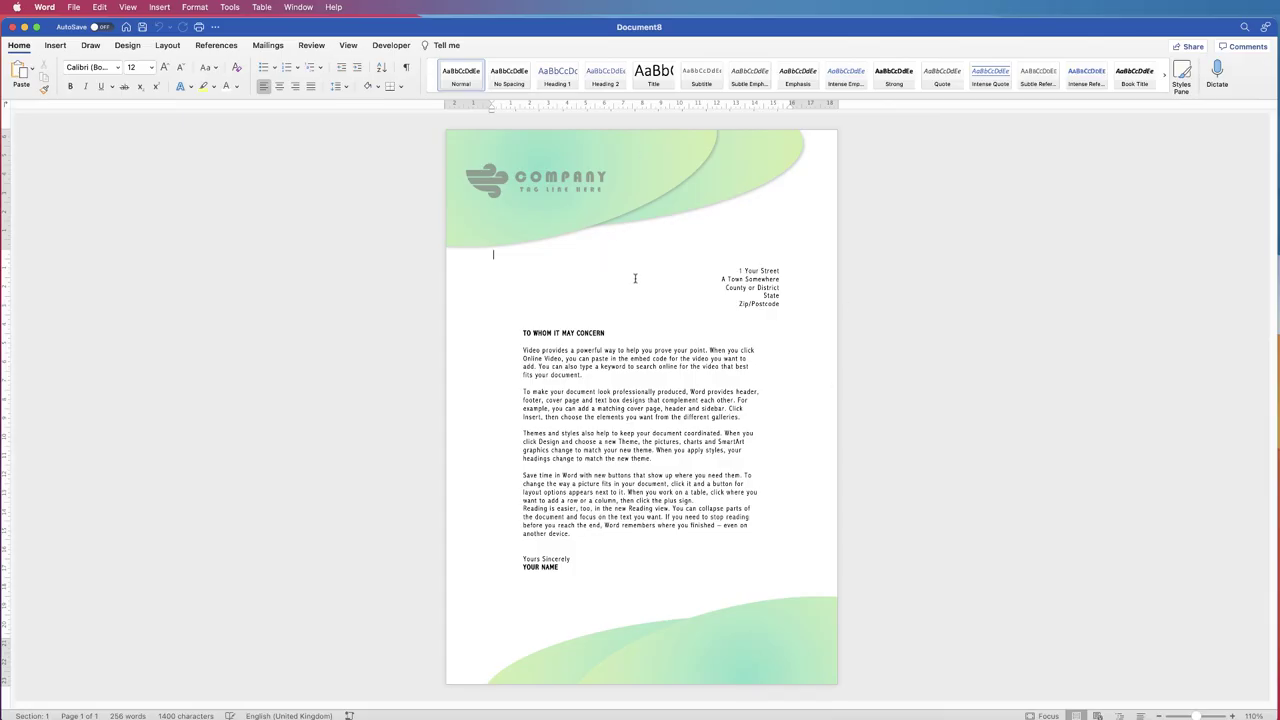
Export the new document to the Desktop as Doc8.pdf and view the PDF full screen in Acrobat
click(78, 9)
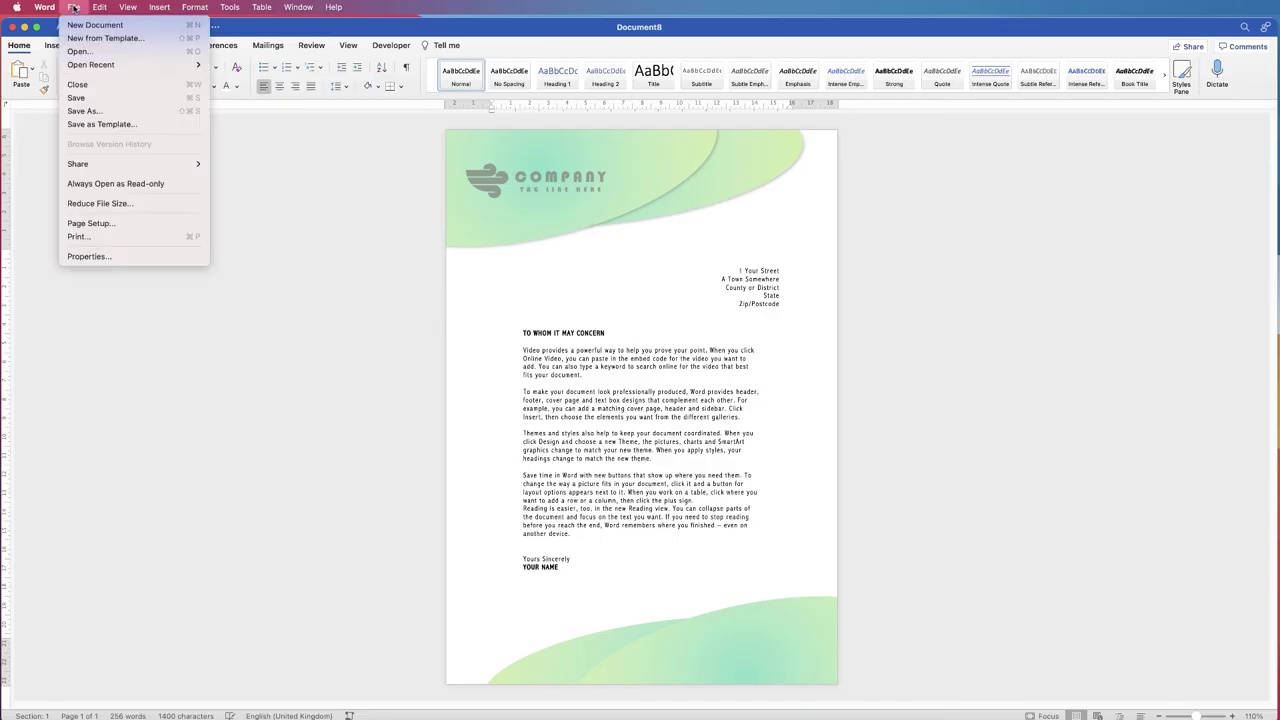
click(94, 112)
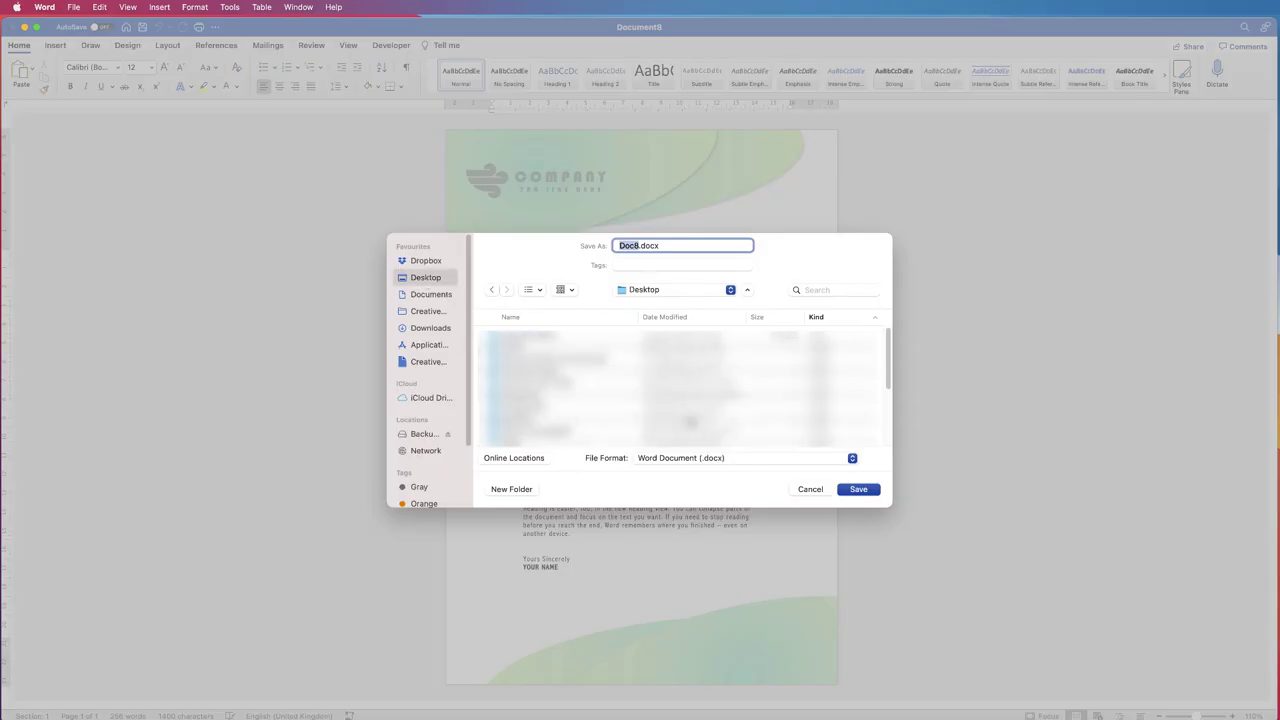
click(686, 459)
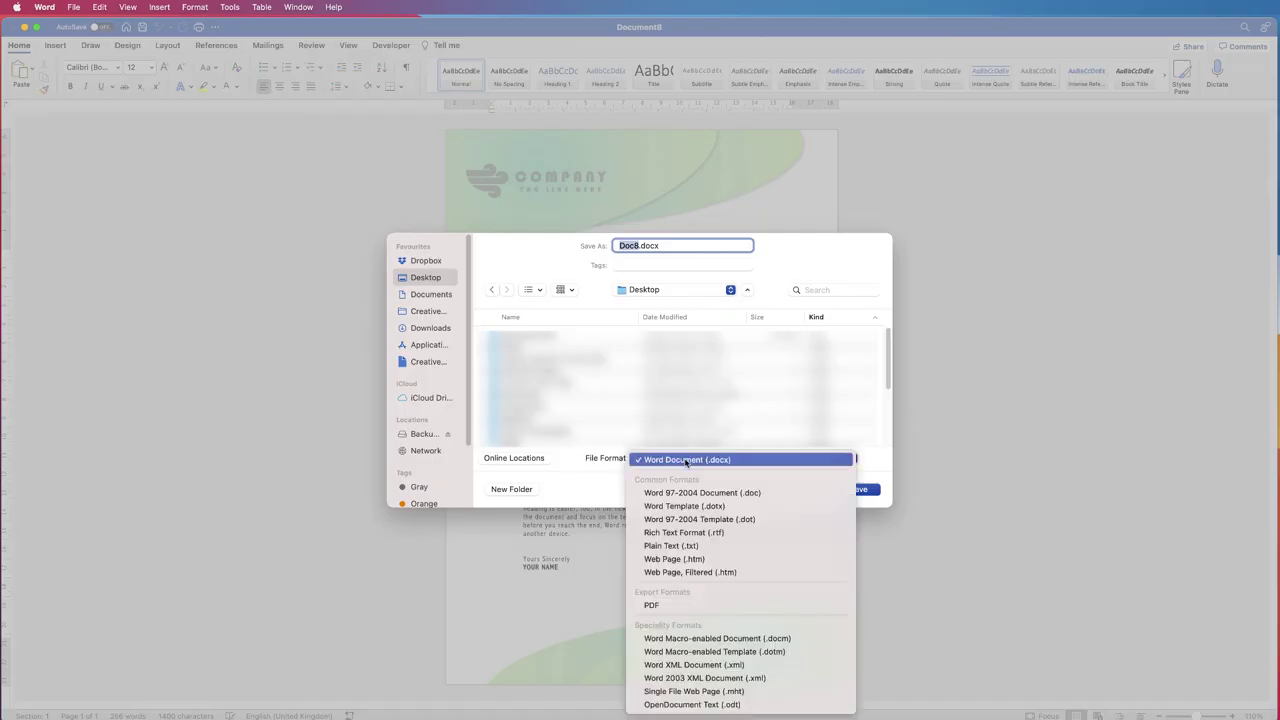
click(651, 606)
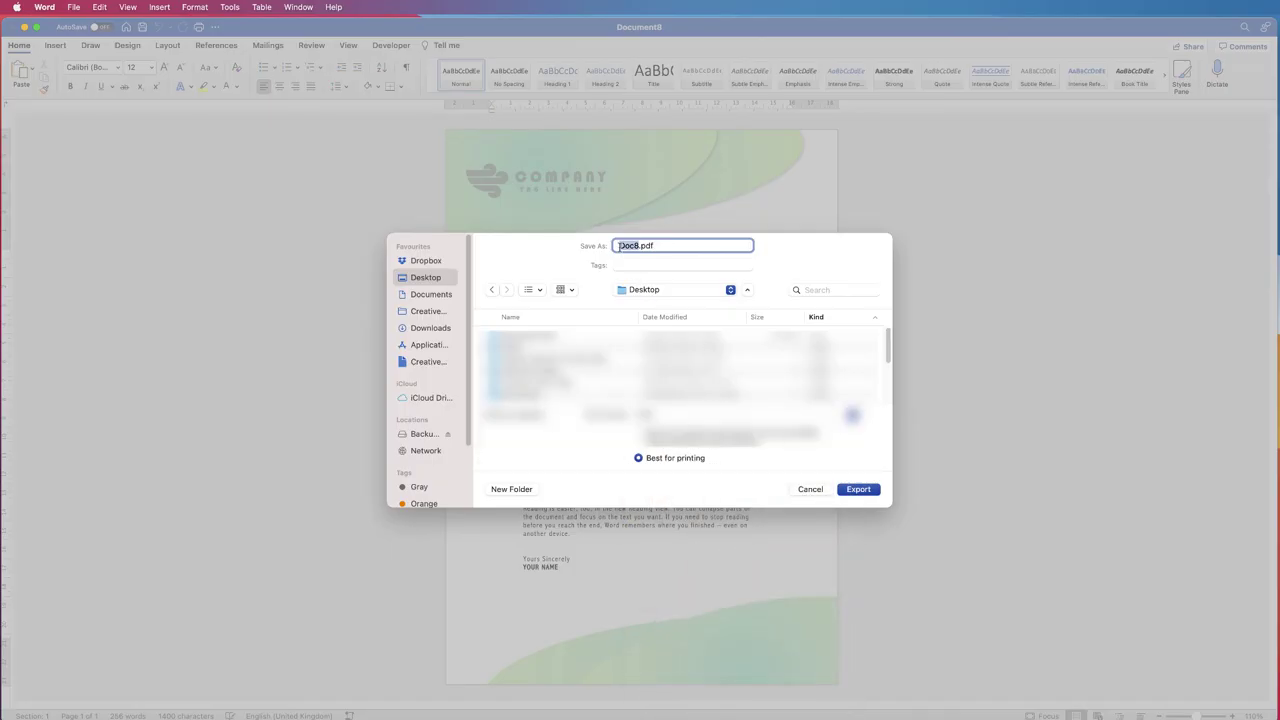
click(858, 489)
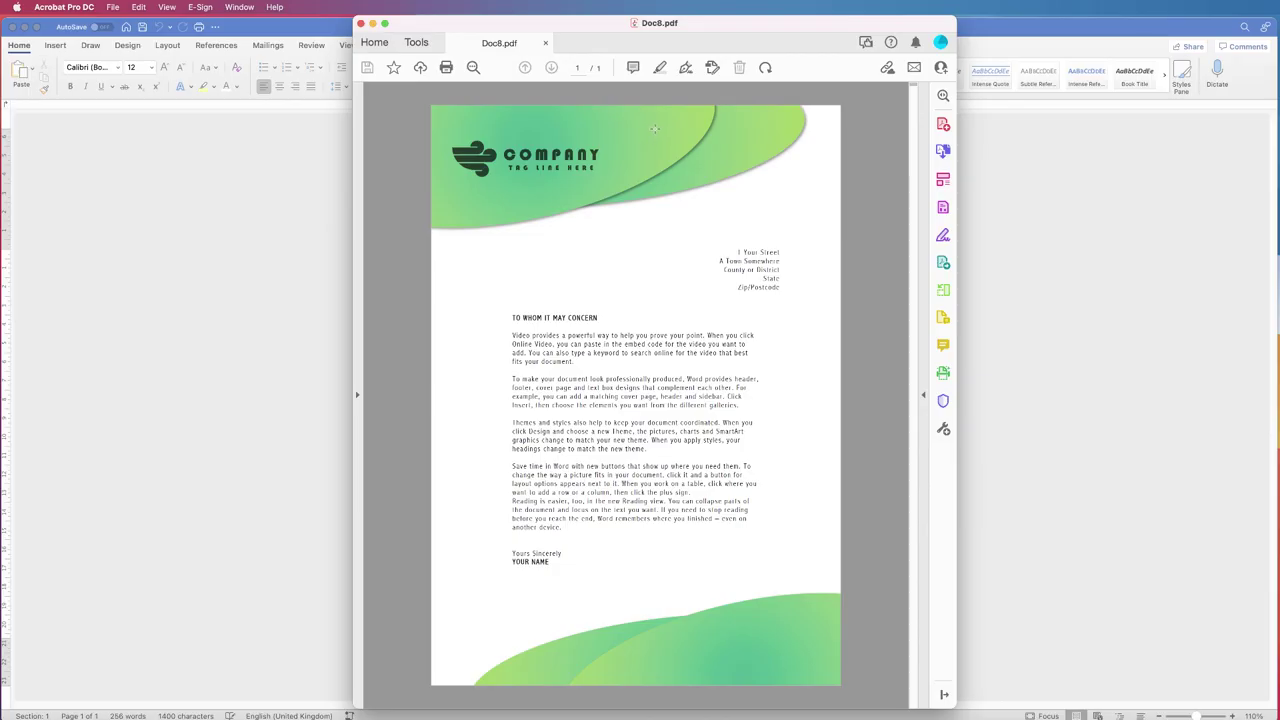
key(super+l)
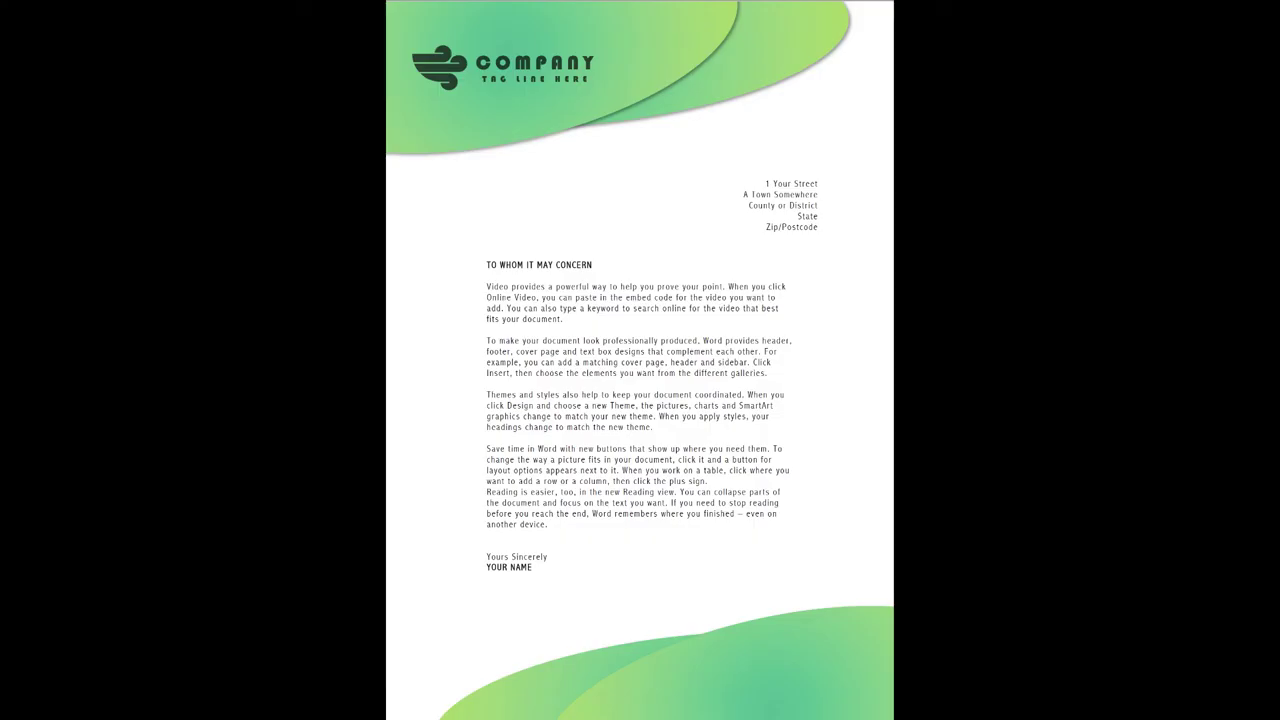